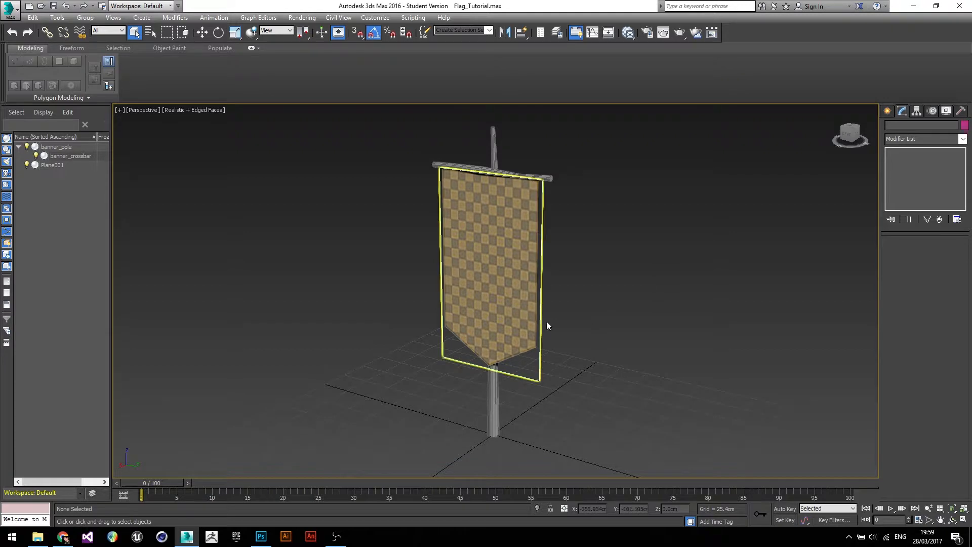
- Delete the existing banner plane hanging from the crossbar
alt+middle_drag(474, 310, 430, 304)
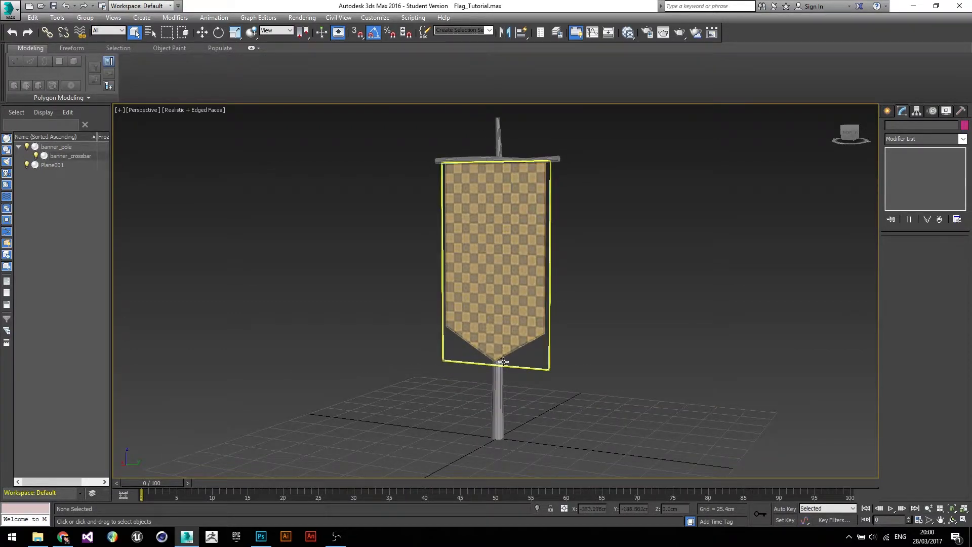
scroll(496, 357, up, 5)
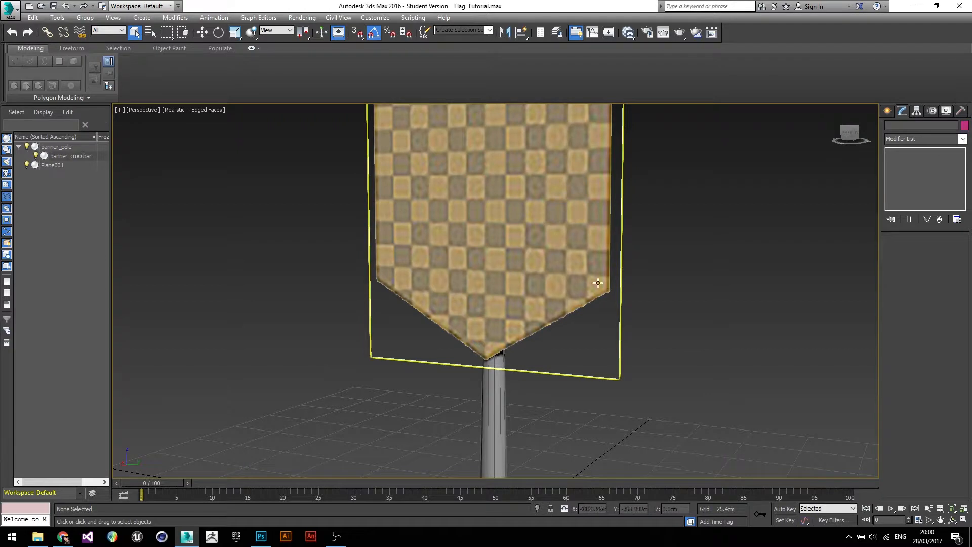
alt+middle_drag(527, 374, 510, 331)
scroll(557, 349, down, 6)
mouse_move(512, 419)
alt+middle_down()
mouse_move(413, 405)
mouse_move(527, 409)
alt+middle_up()
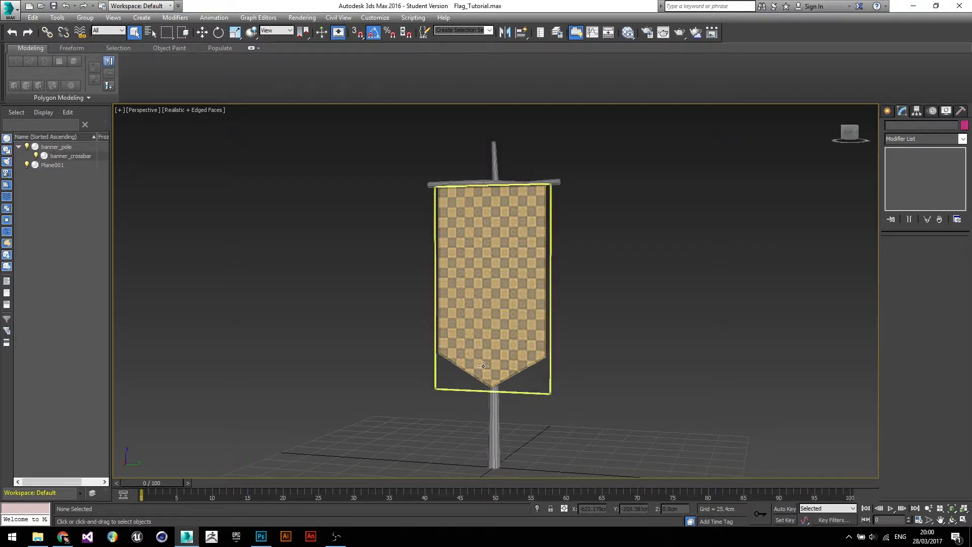
mouse_move(601, 365)
alt+middle_down()
mouse_move(473, 372)
mouse_move(595, 370)
alt+middle_up()
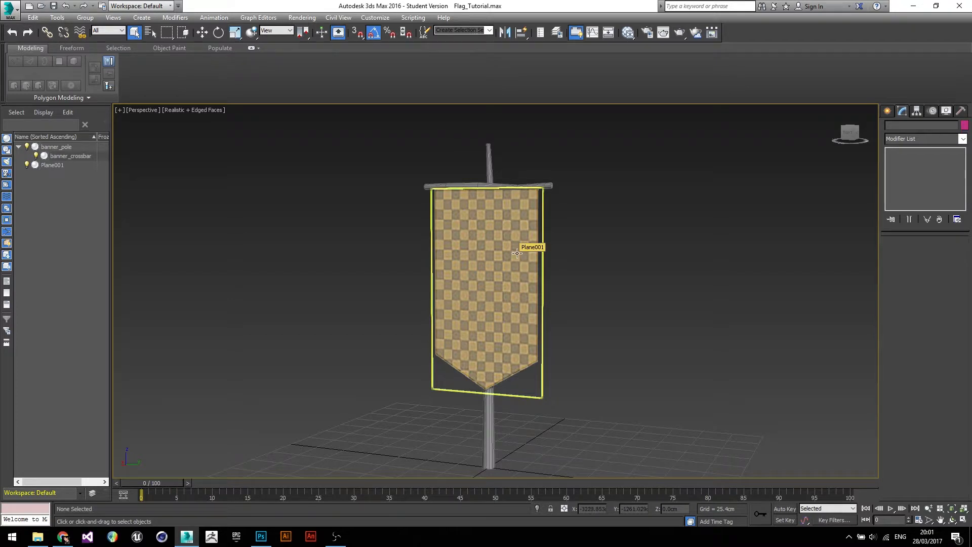
click(531, 246)
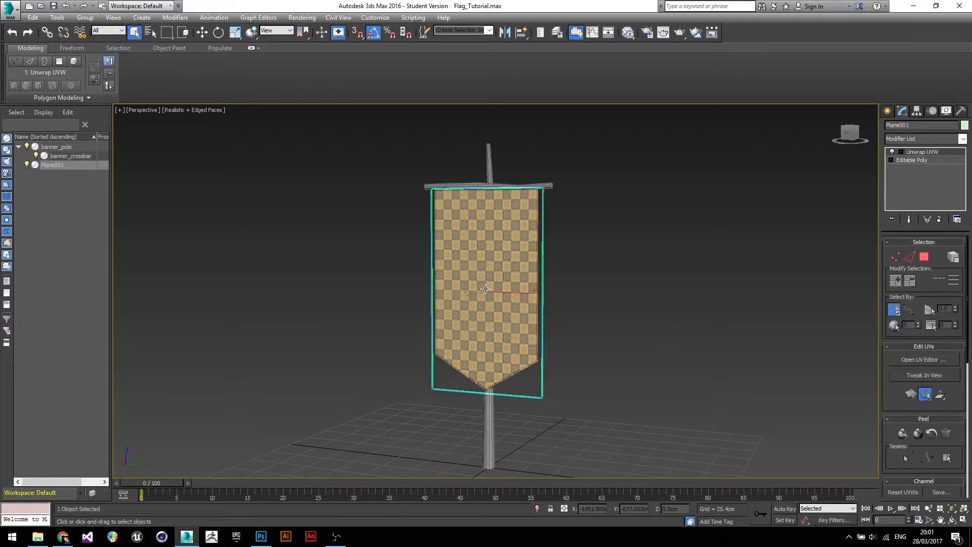
key(Delete)
- Create a Plane primitive about 89 cm long and 163 cm wide on the ground grid
alt+middle_drag(609, 299, 526, 143)
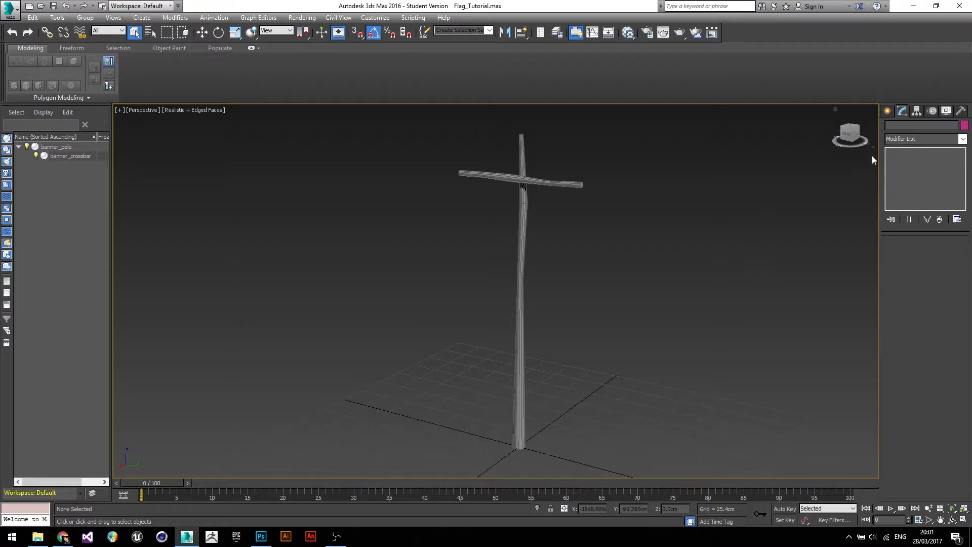
click(887, 111)
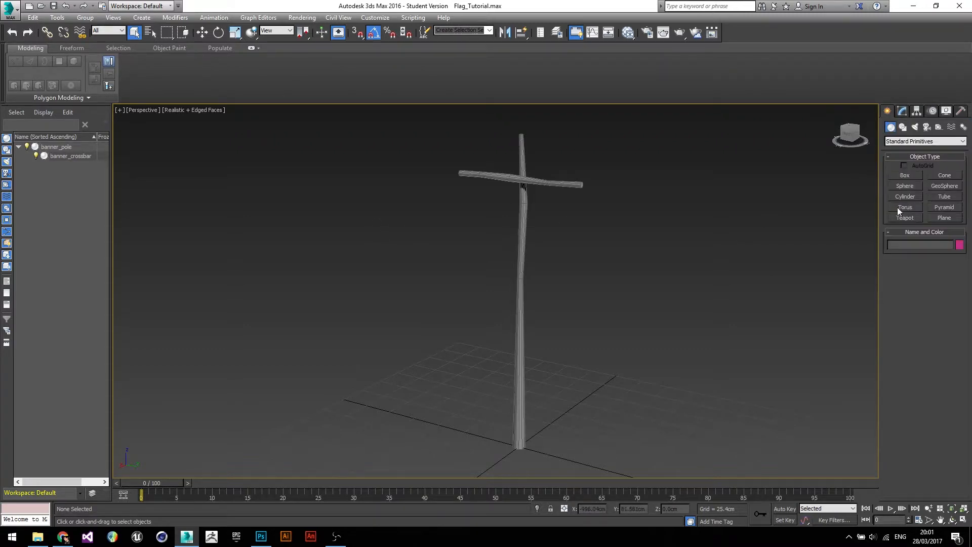
click(948, 219)
middle_drag(594, 357, 601, 311)
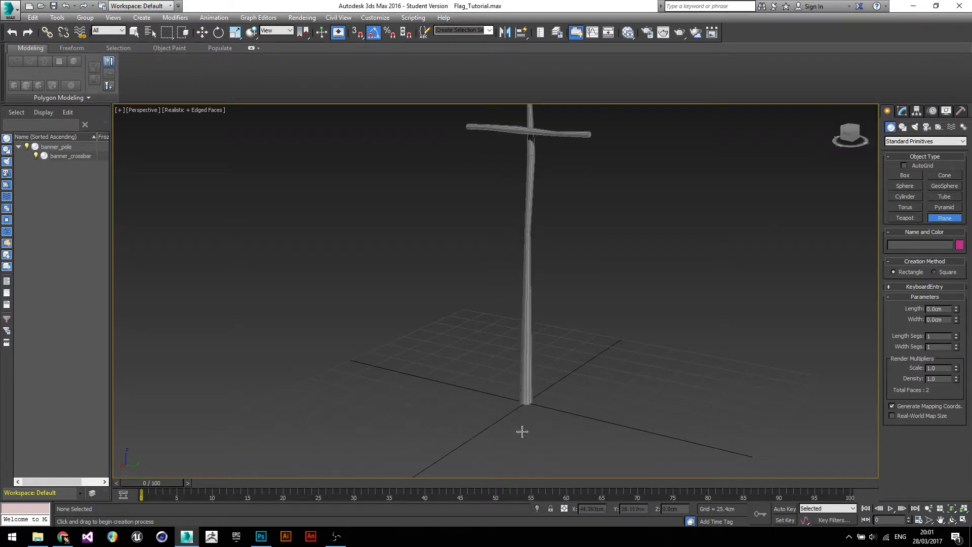
drag(415, 433, 626, 388)
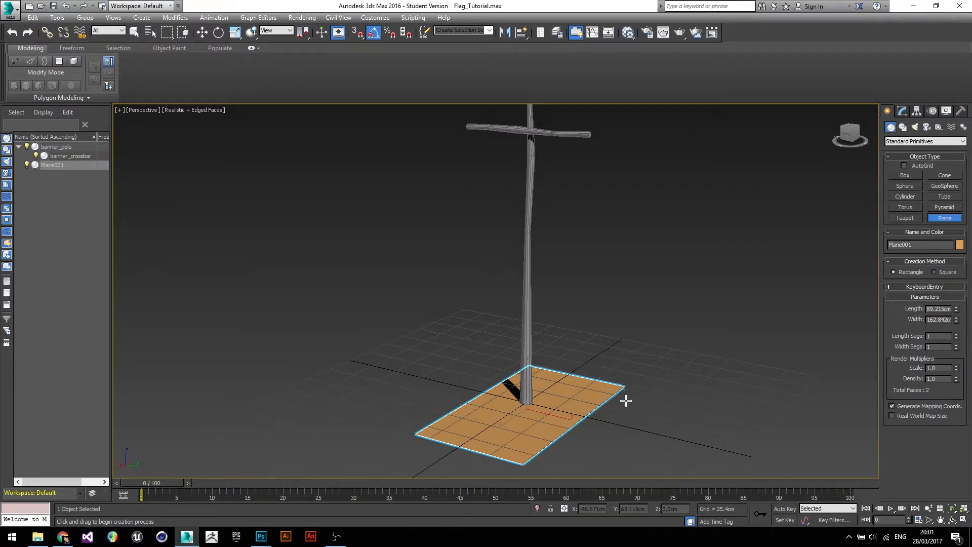
- Rotate the plane upright and move it up to hang beneath the crossbar
scroll(625, 391, down, 3)
key(w)
middle_drag(602, 287, 602, 330)
drag(517, 391, 499, 232)
key(e)
key(w)
drag(524, 182, 551, 266)
alt+middle_drag(551, 266, 597, 276)
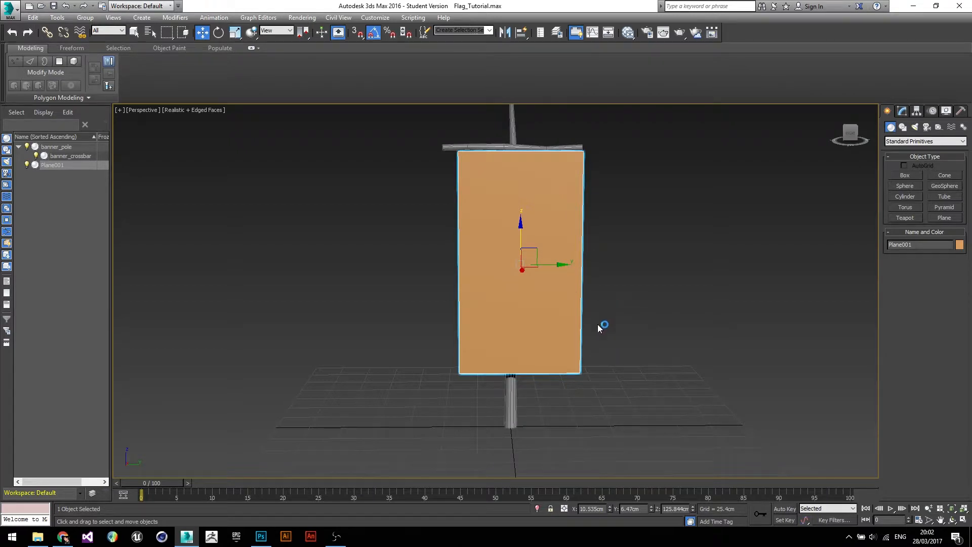
- Set the plane's Y position to 0 cm
alt+middle_drag(618, 377, 617, 416)
double_click(641, 510)
text(0)
key(Return)
alt+middle_drag(663, 293, 582, 280)
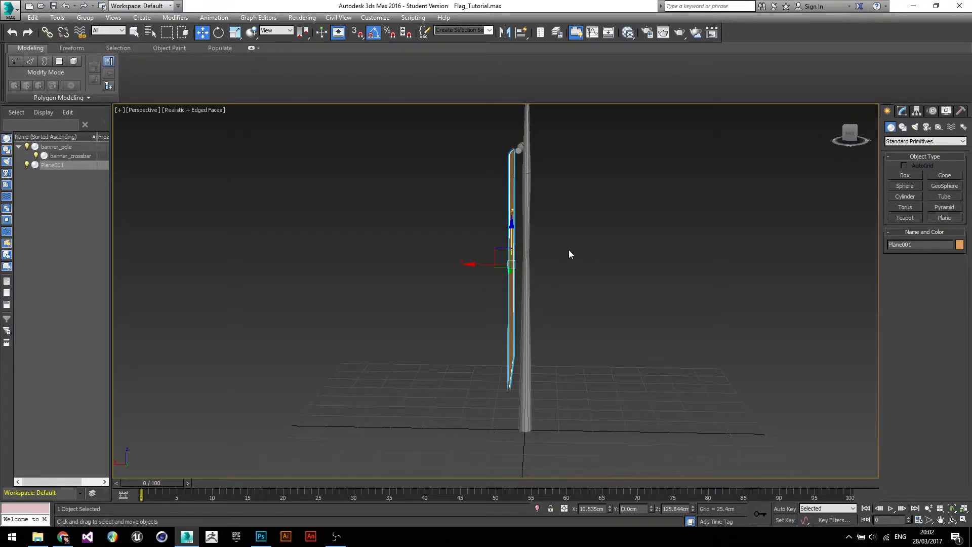
- Check the plane from the left and front views and move it along X closer to the pole
key(l)
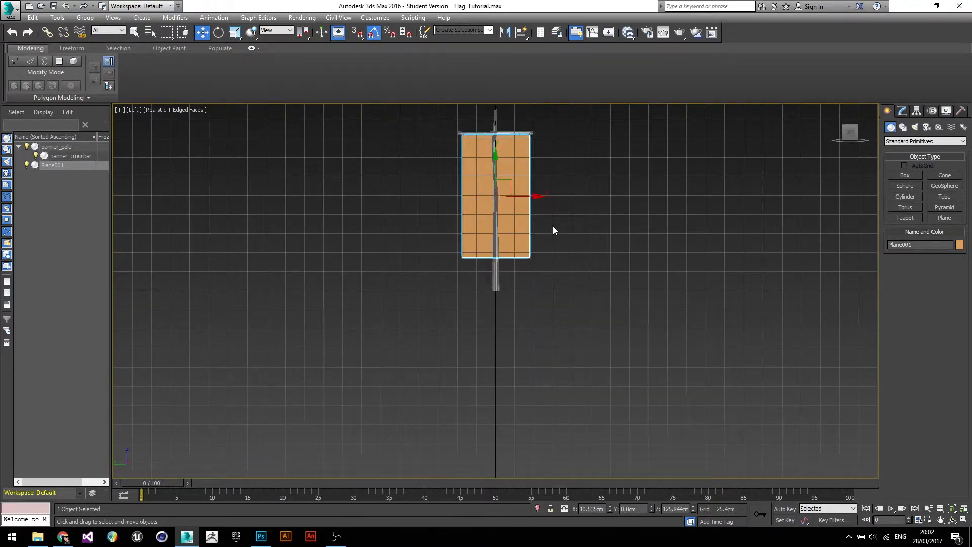
key(f)
scroll(491, 199, up, 6)
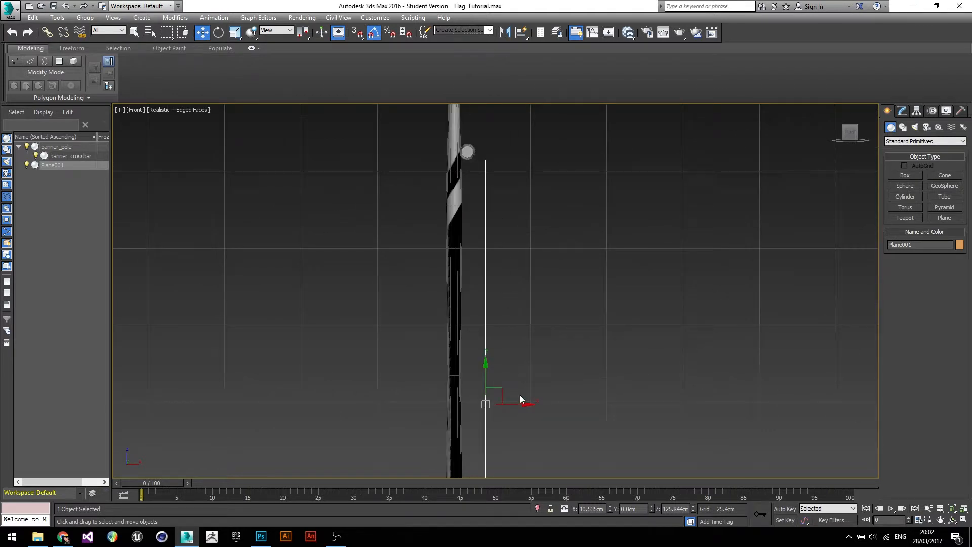
drag(525, 404, 506, 404)
click(614, 338)
key(p)
scroll(601, 302, down, 6)
alt+middle_drag(602, 304, 509, 269)
click(490, 255)
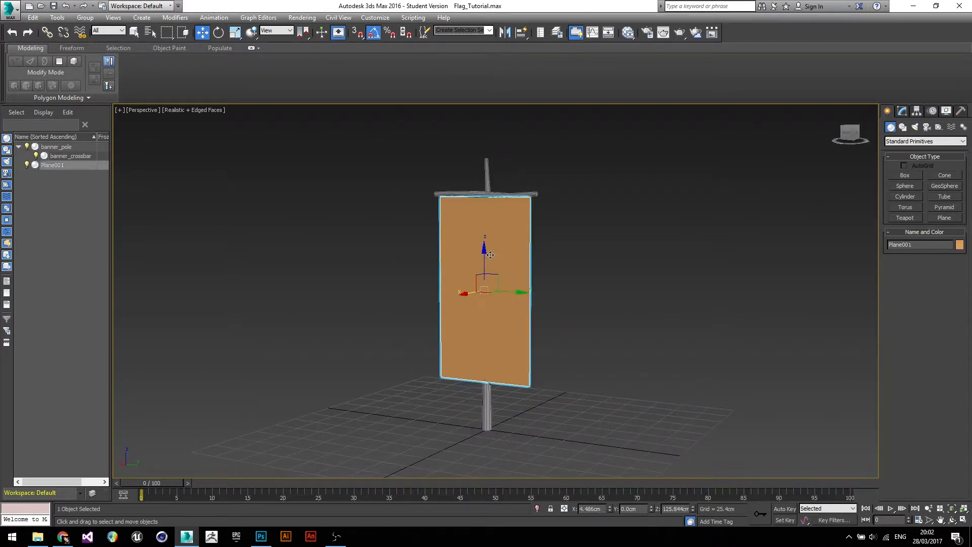
- Set the plane's length and width segments to 4 each
click(903, 111)
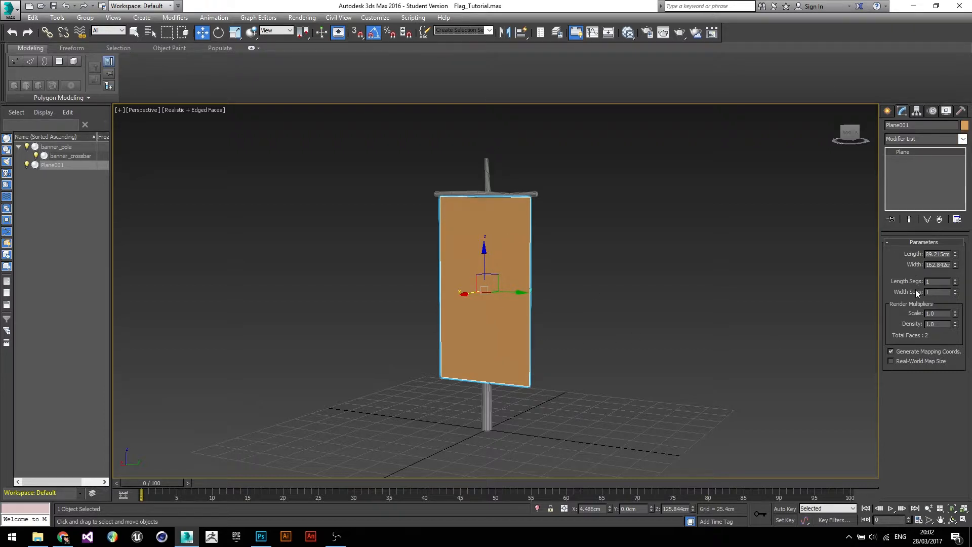
double_click(937, 281)
key(Tab)
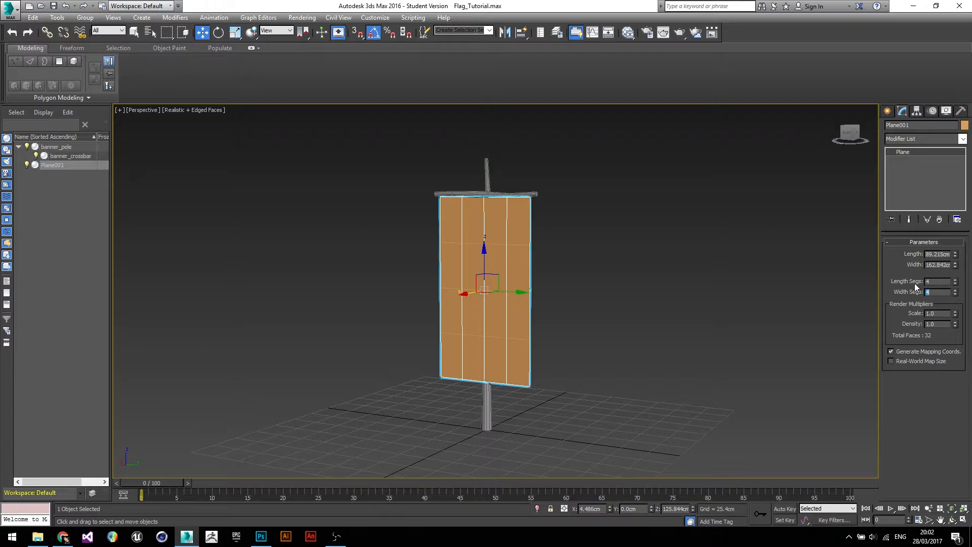
click(561, 291)
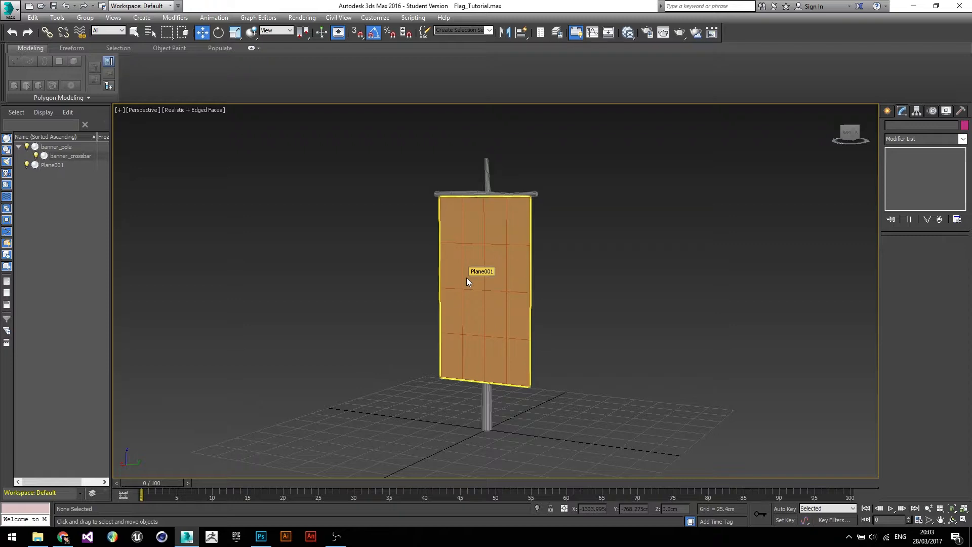
- Convert the plane to an Editable Poly
alt+middle_drag(462, 271, 499, 284)
alt+middle_drag(533, 379, 570, 301)
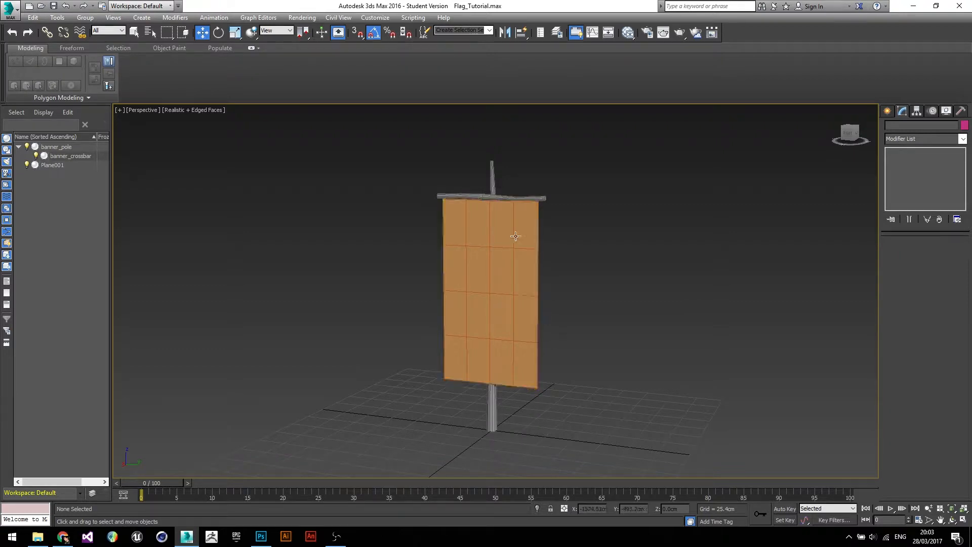
click(504, 271)
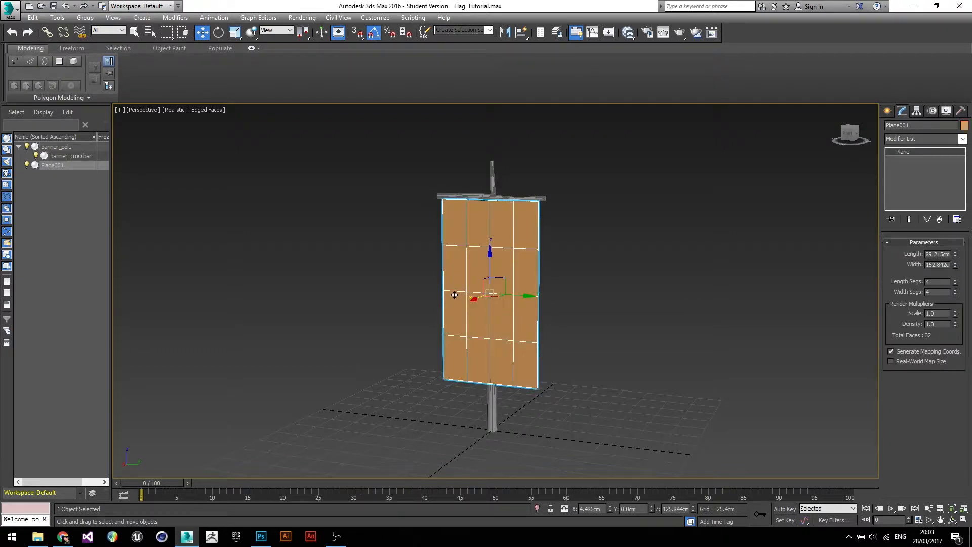
right_click(907, 153)
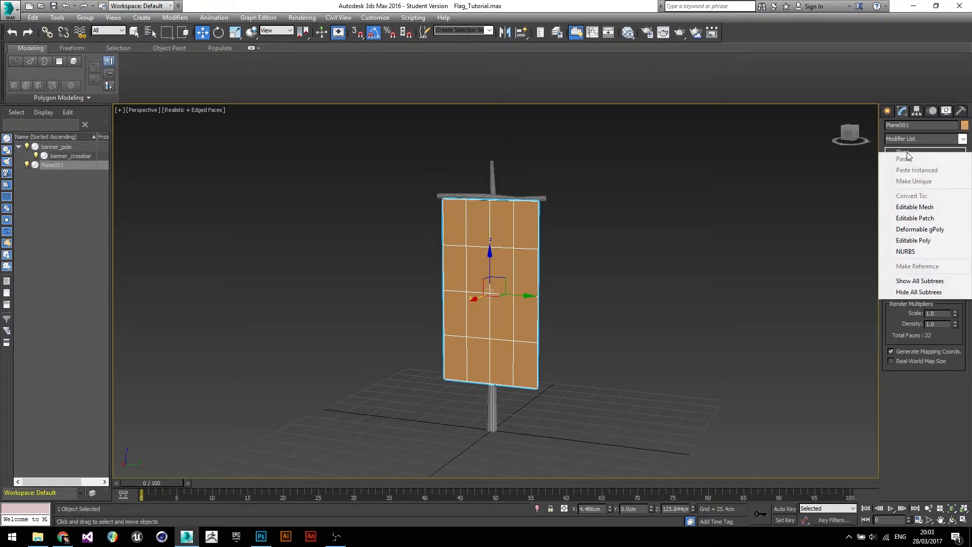
click(912, 242)
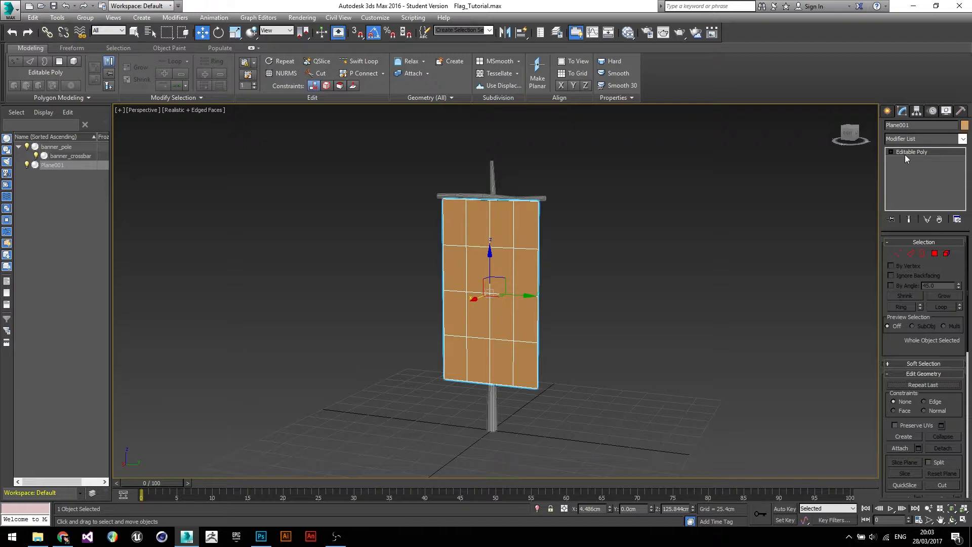
- Add an Unwrap UVW modifier to the plane
click(963, 139)
drag(962, 196, 959, 405)
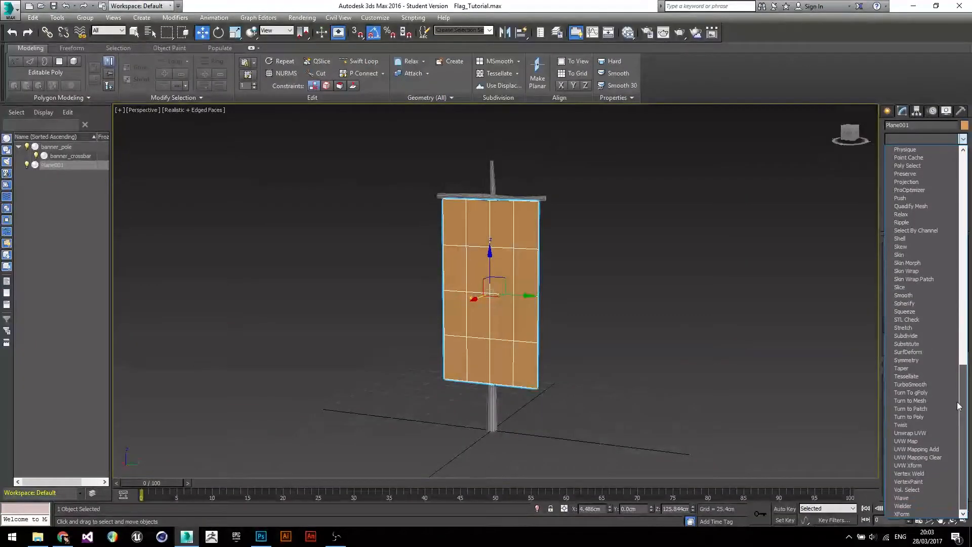
click(911, 433)
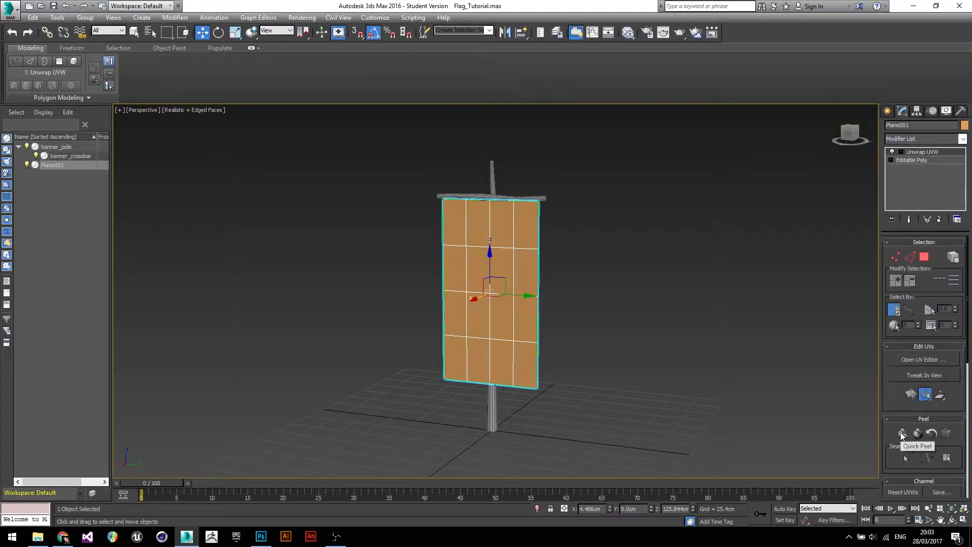
- Open the UV Editor and move its window beside the viewport
click(906, 361)
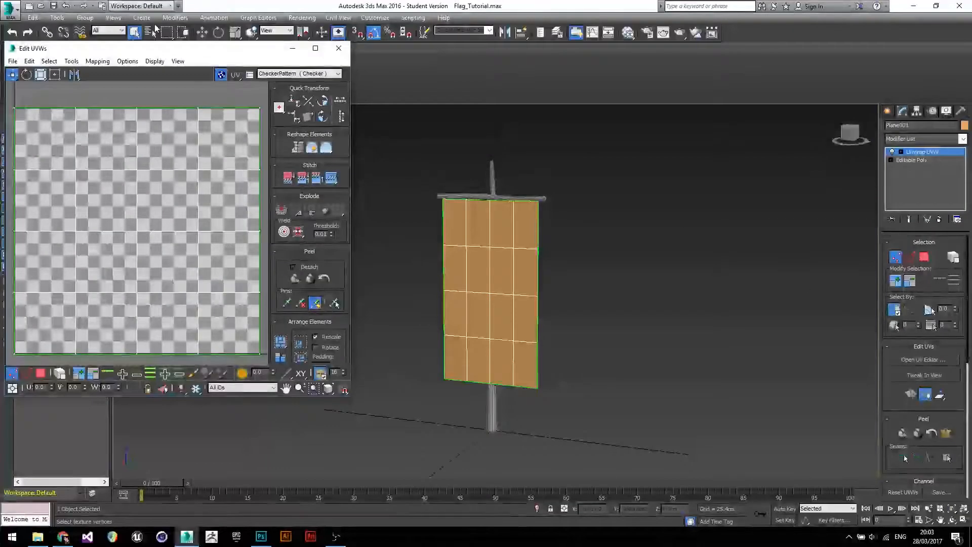
drag(166, 48, 733, 96)
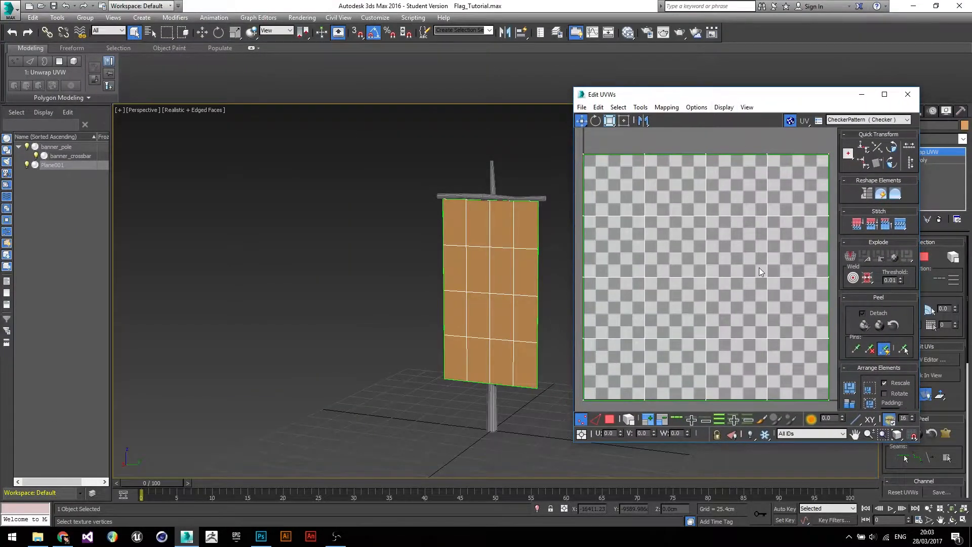
scroll(759, 268, down, 2)
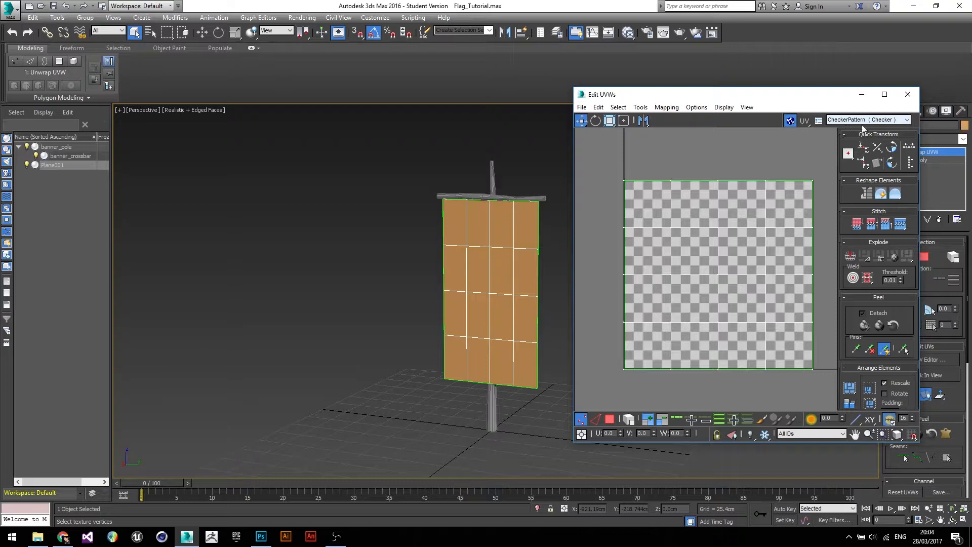
- Display the CheckerPattern texture in the UV Editor to preview it on the banner
click(890, 120)
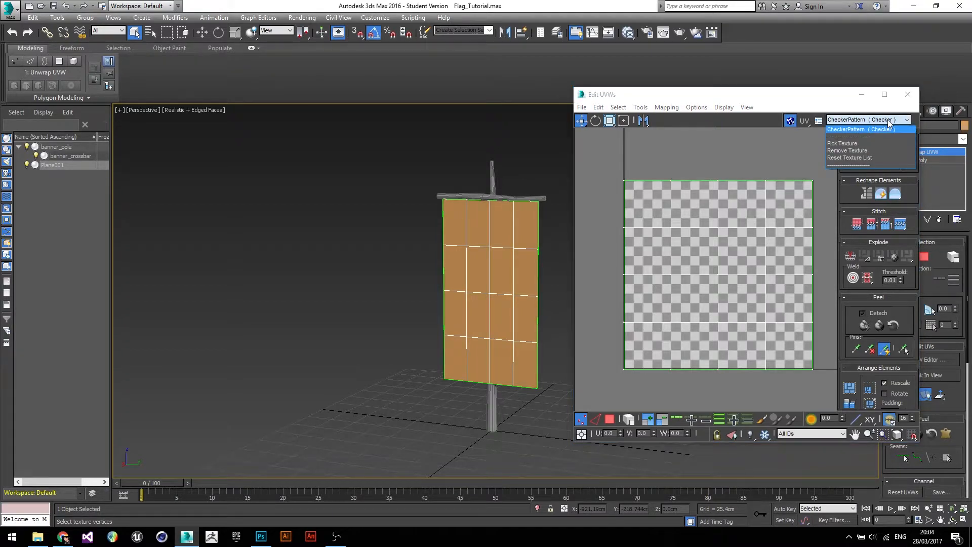
click(861, 130)
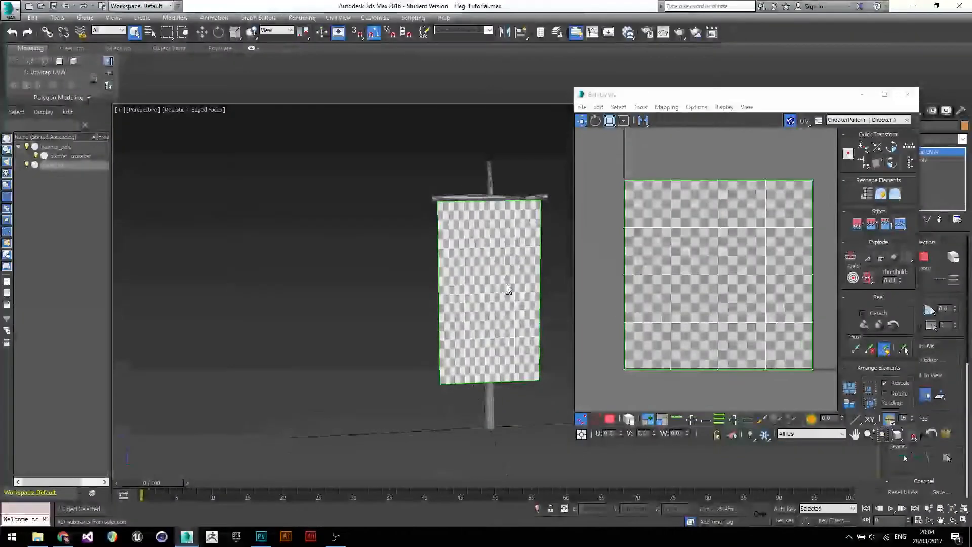
alt+middle_drag(520, 281, 460, 276)
scroll(479, 285, up, 5)
scroll(516, 285, up, 1)
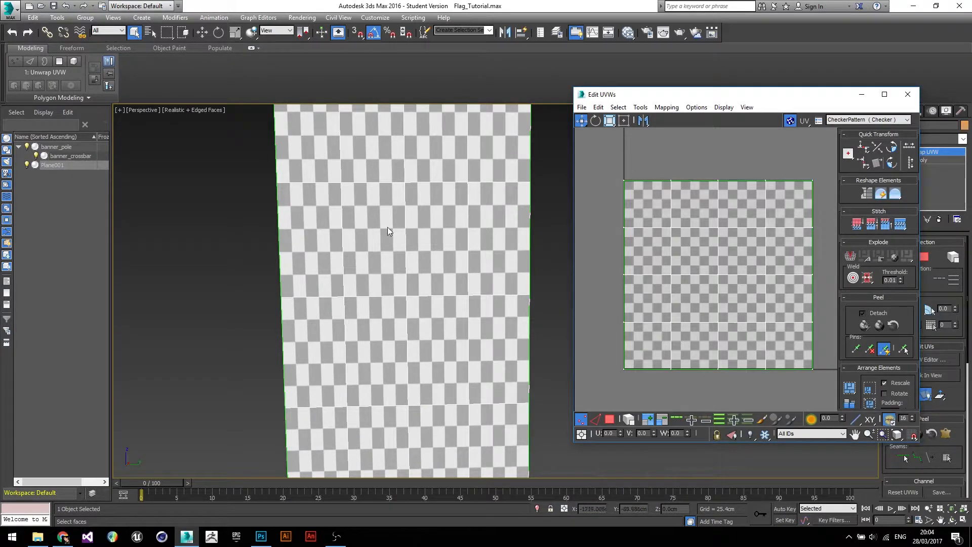
scroll(406, 254, down, 5)
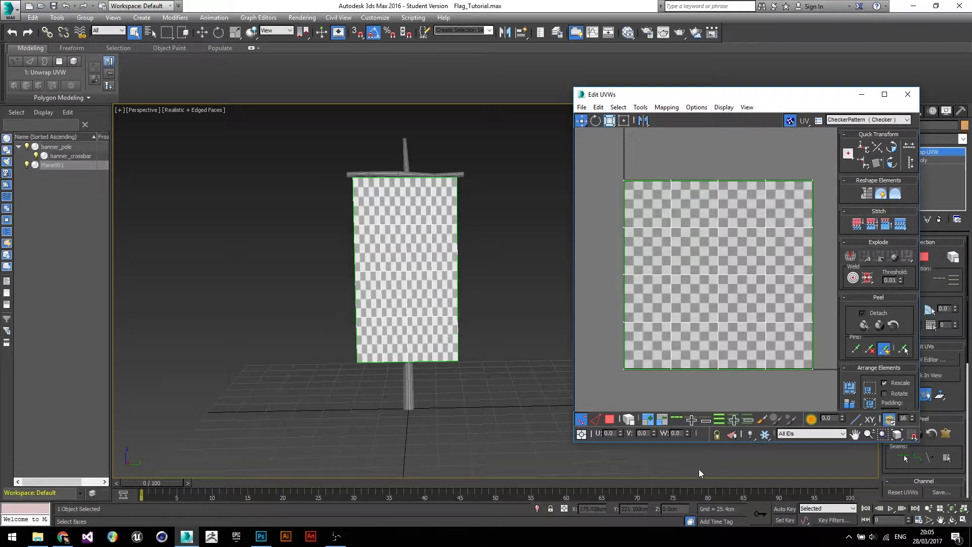
- Switch the UV Editor to vertex selection and box-select all UV vertices
click(579, 423)
drag(630, 186, 631, 189)
drag(611, 361, 649, 383)
drag(610, 163, 789, 336)
drag(834, 382, 834, 384)
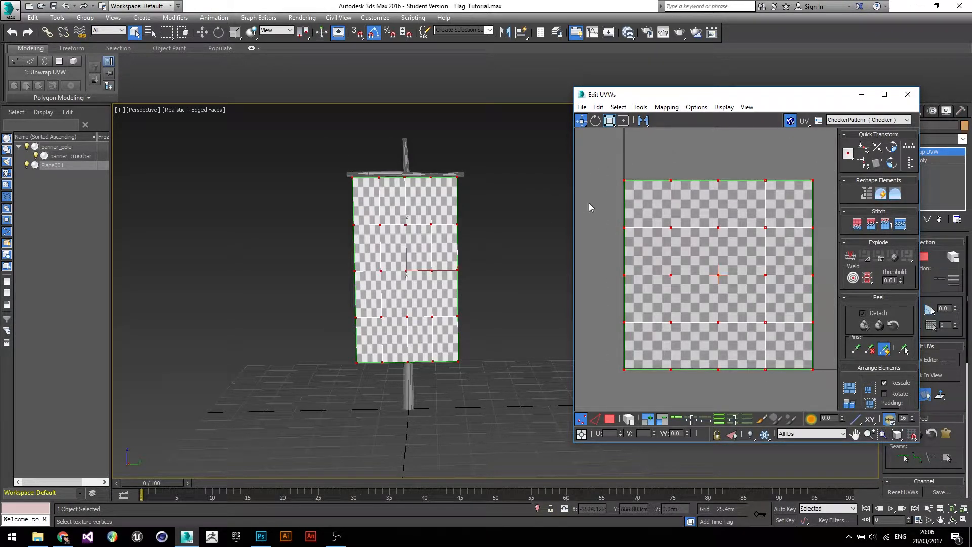
click(596, 121)
drag(813, 182, 813, 364)
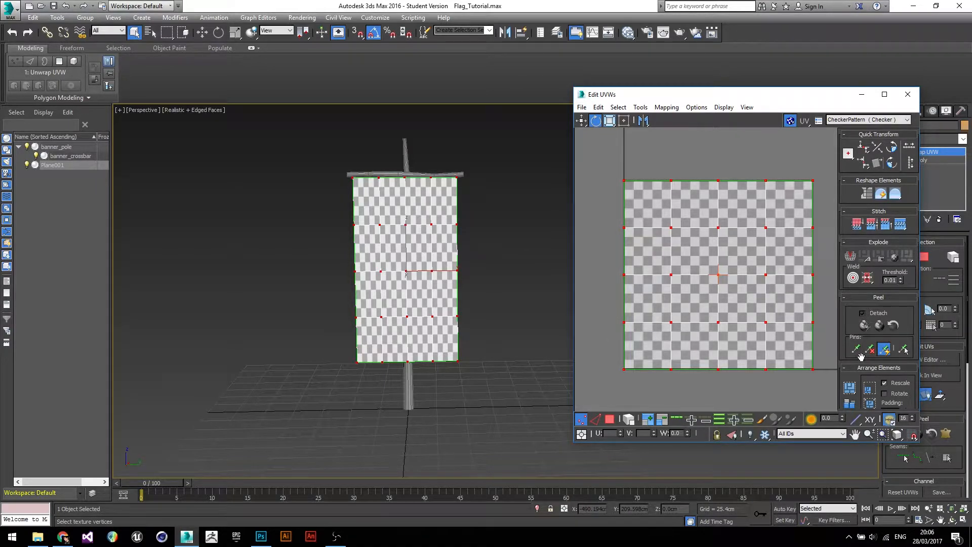
click(619, 173)
drag(651, 205, 652, 205)
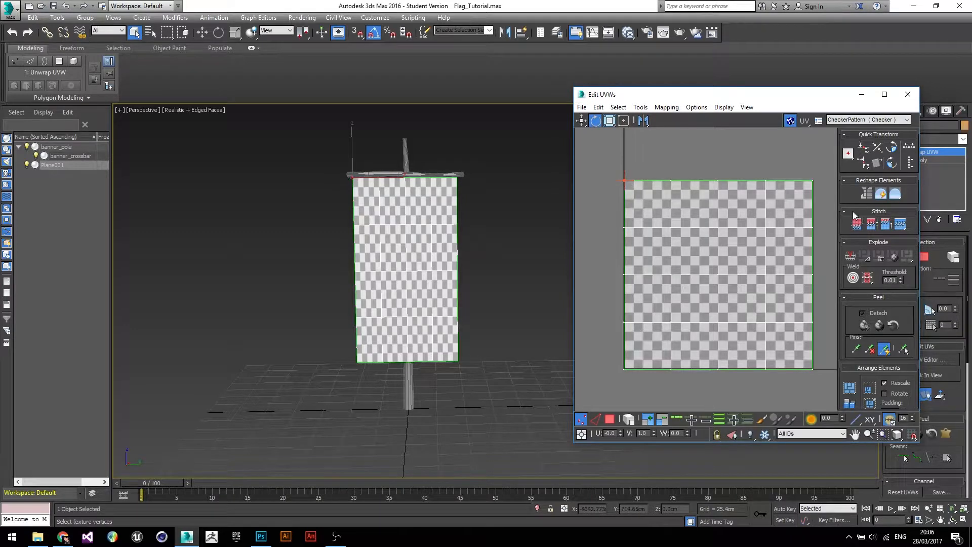
drag(805, 176, 825, 199)
drag(643, 209, 608, 178)
- Select all UV vertices and scale them horizontally to narrow the layout to the banner's proportions
drag(605, 149, 838, 391)
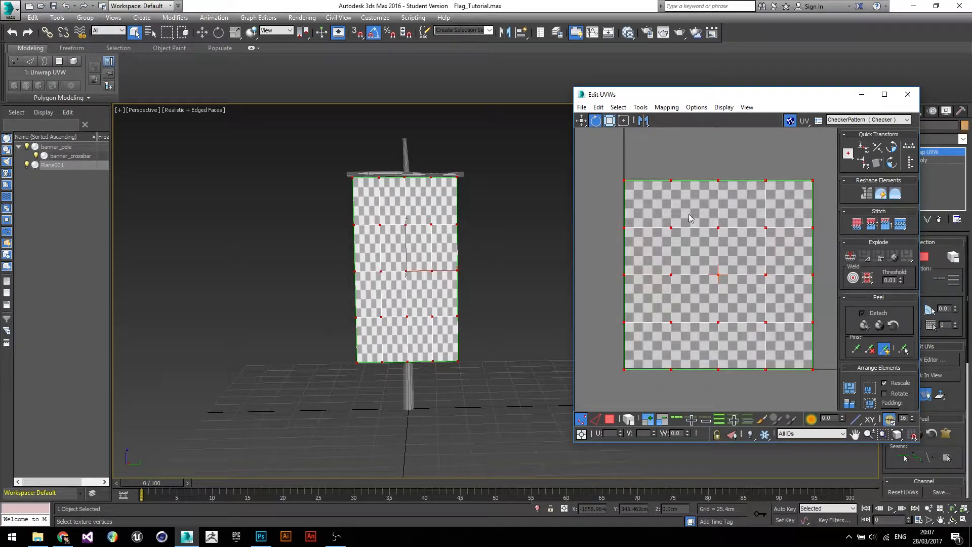
click(611, 122)
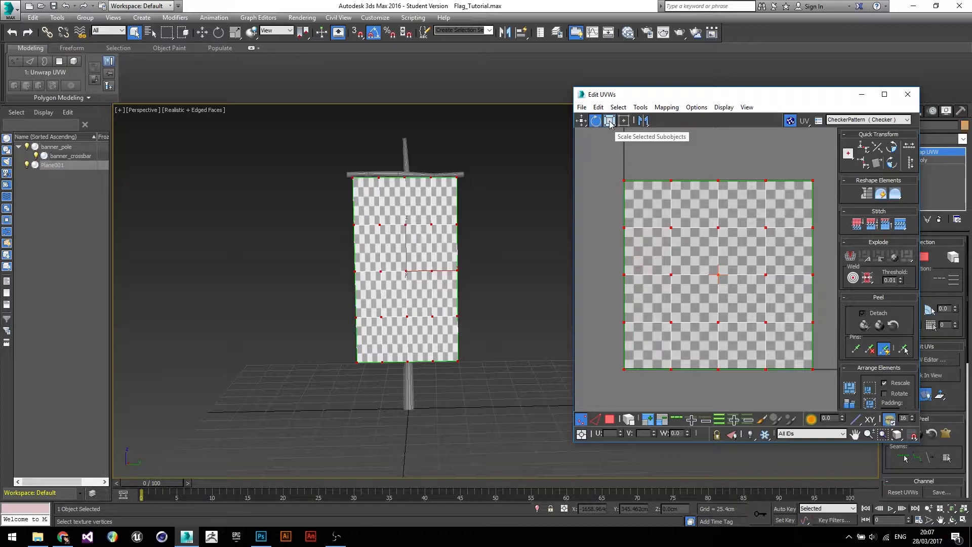
click(611, 124)
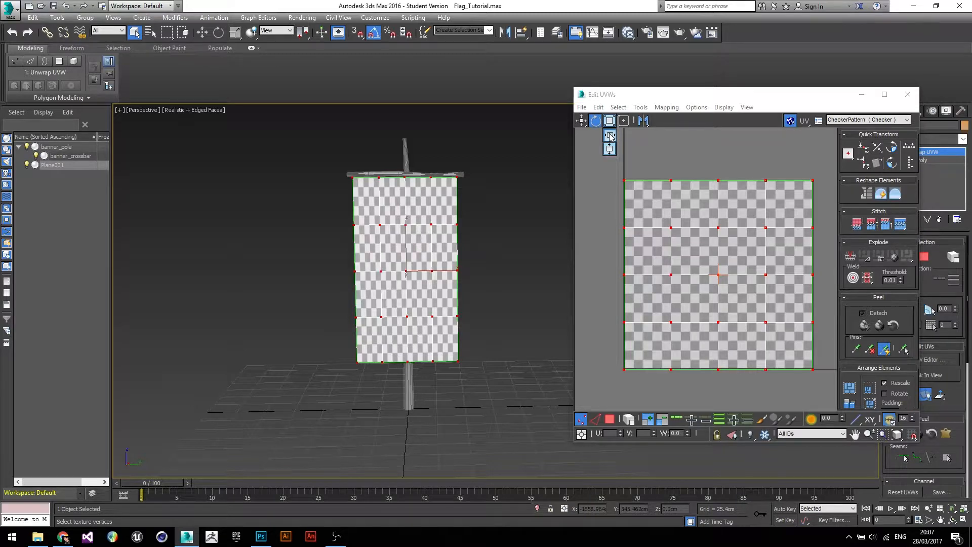
click(610, 136)
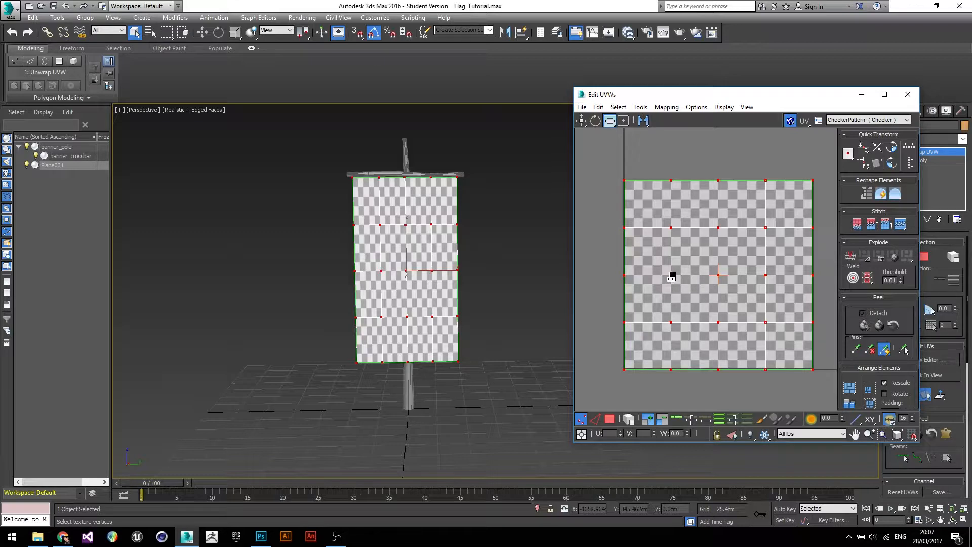
drag(671, 277, 650, 278)
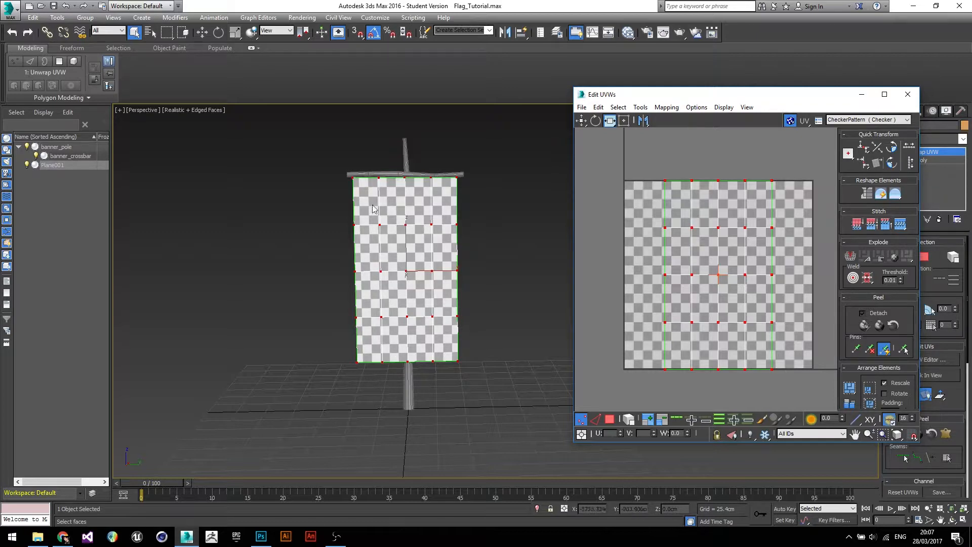
- Switch the UV Editor to face selection and select all UV faces
scroll(415, 256, up, 5)
scroll(416, 248, down, 4)
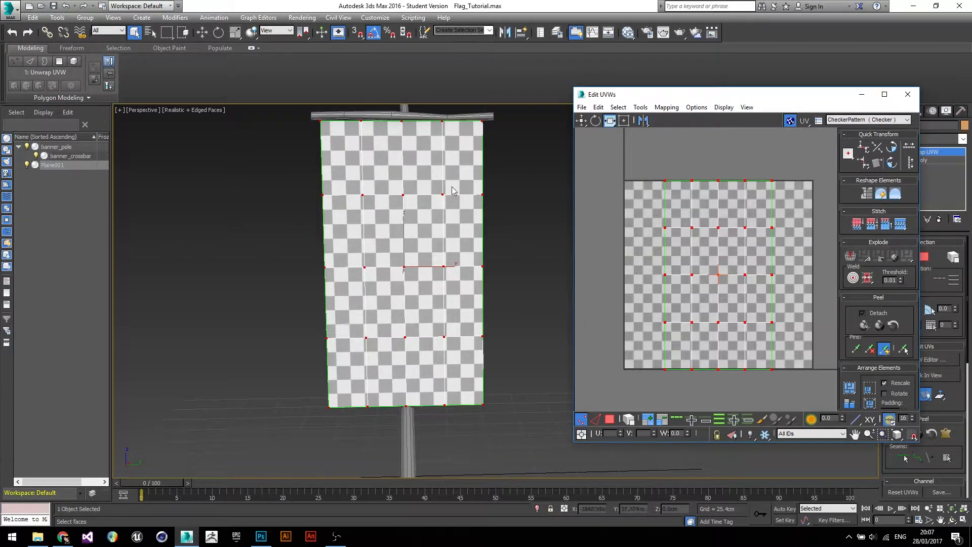
click(609, 419)
drag(768, 330, 794, 390)
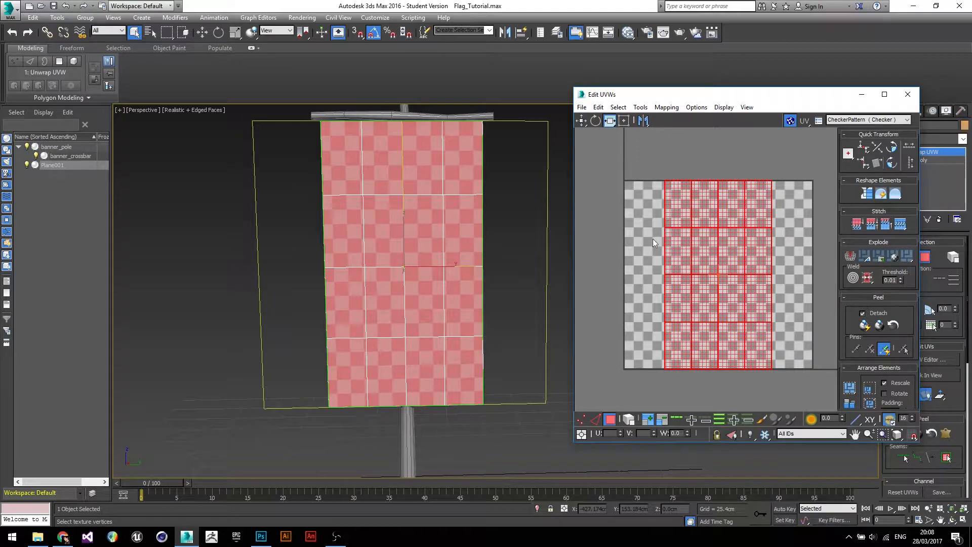
click(581, 121)
- Render a UVW template of the banner's UV layout
click(643, 109)
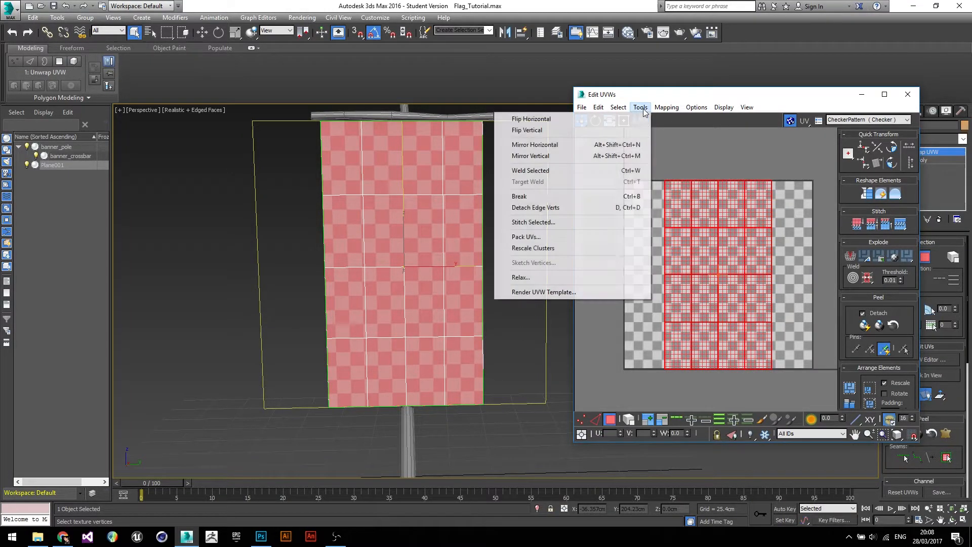
click(589, 293)
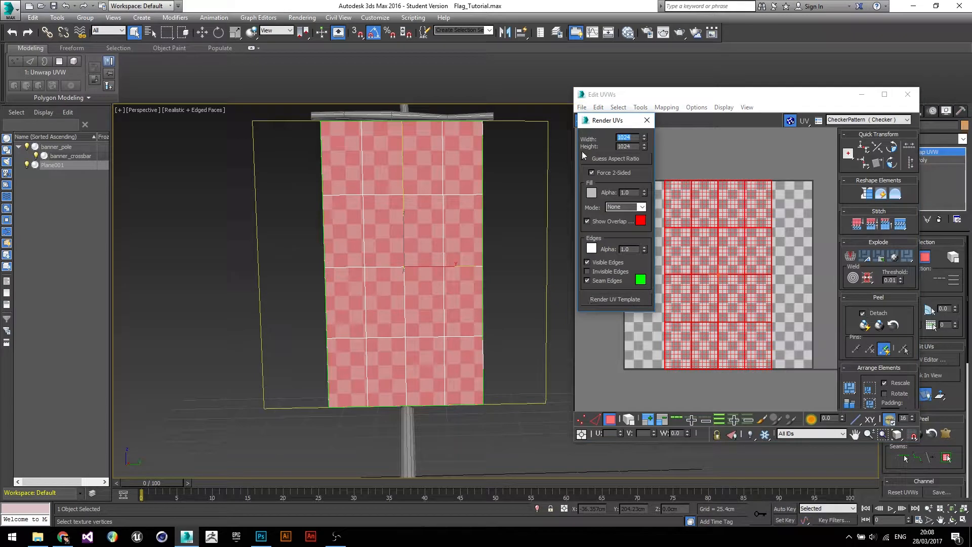
drag(606, 120, 516, 87)
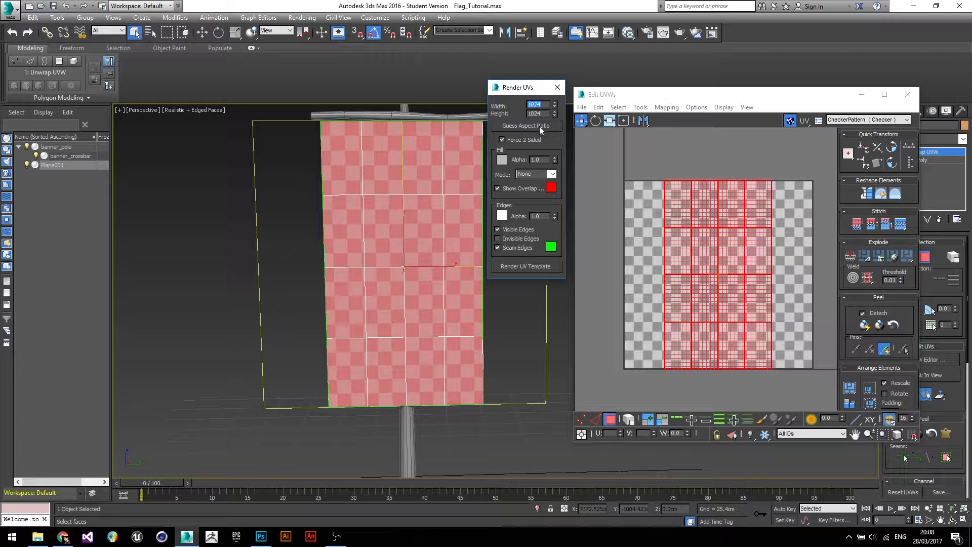
click(525, 268)
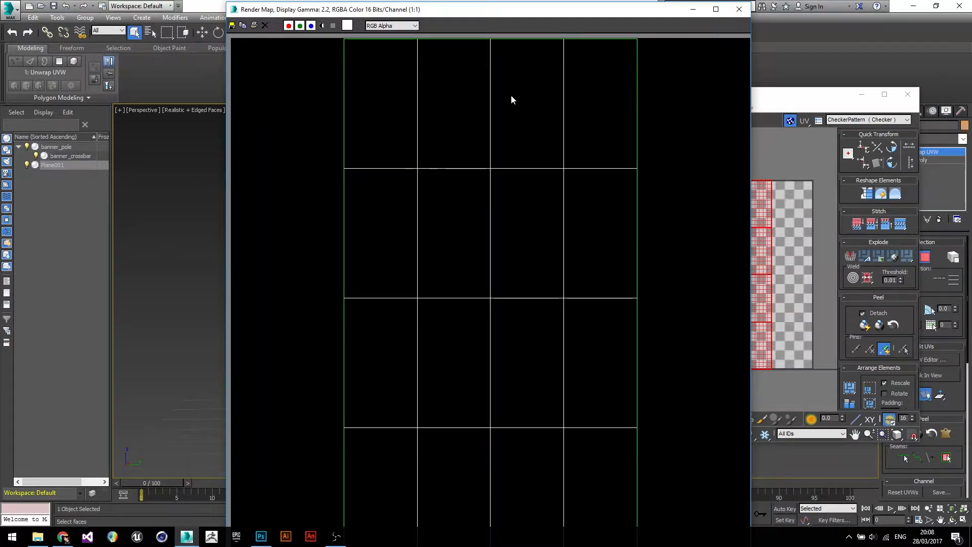
- Save the rendered template into the images folder as banner_uv in TIF format
scroll(515, 99, down, 1)
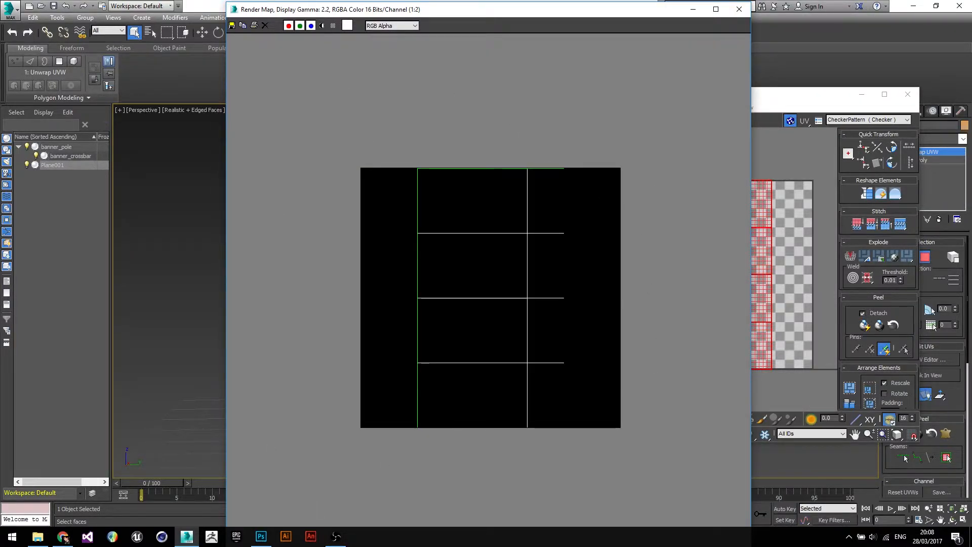
click(233, 28)
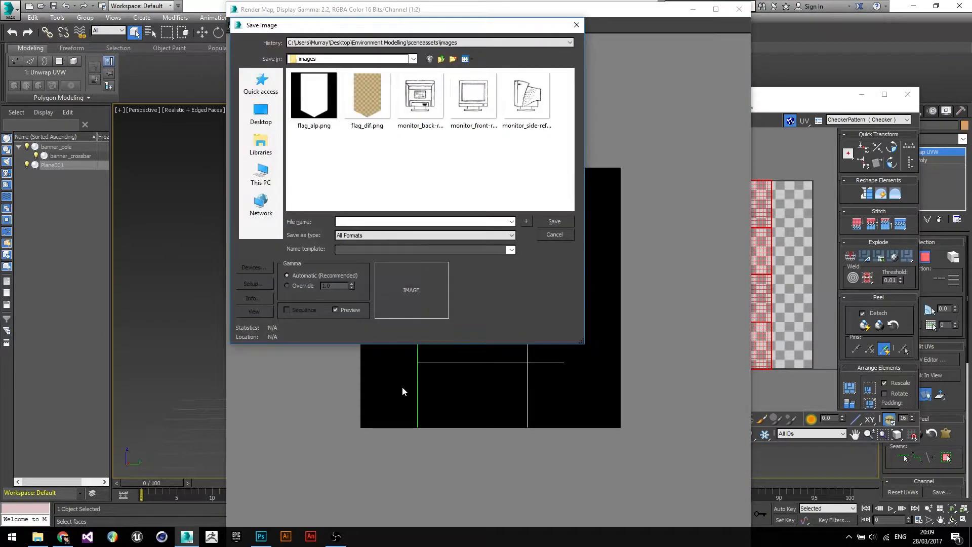
drag(445, 27, 530, 73)
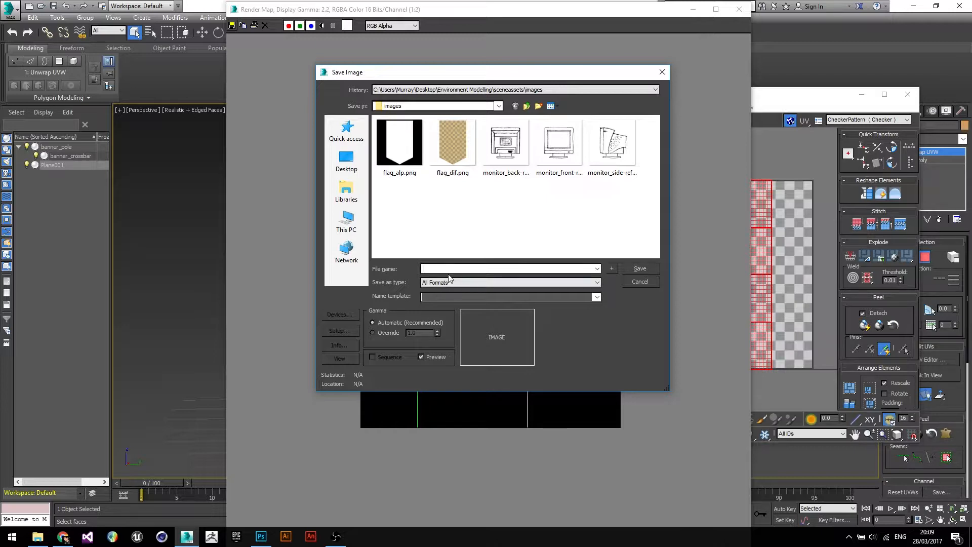
click(847, 264)
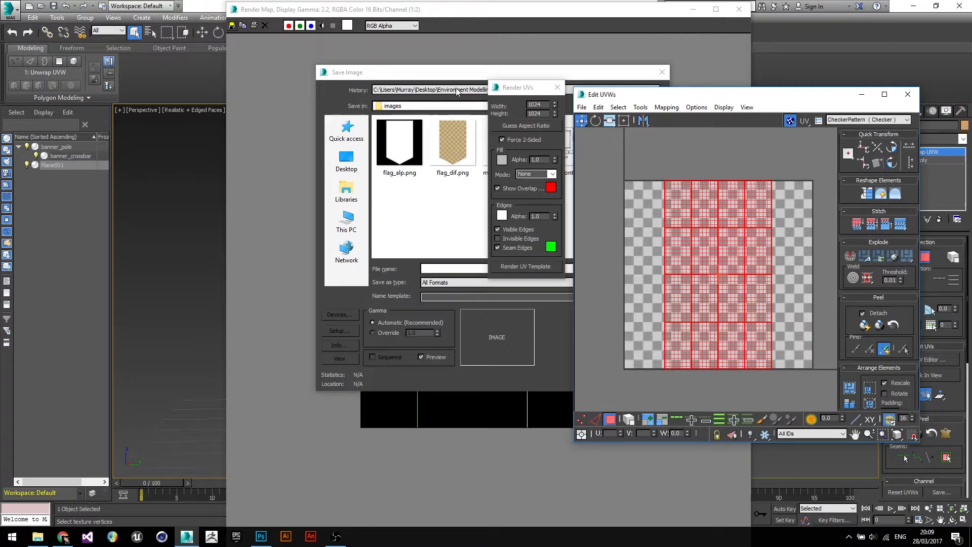
click(420, 259)
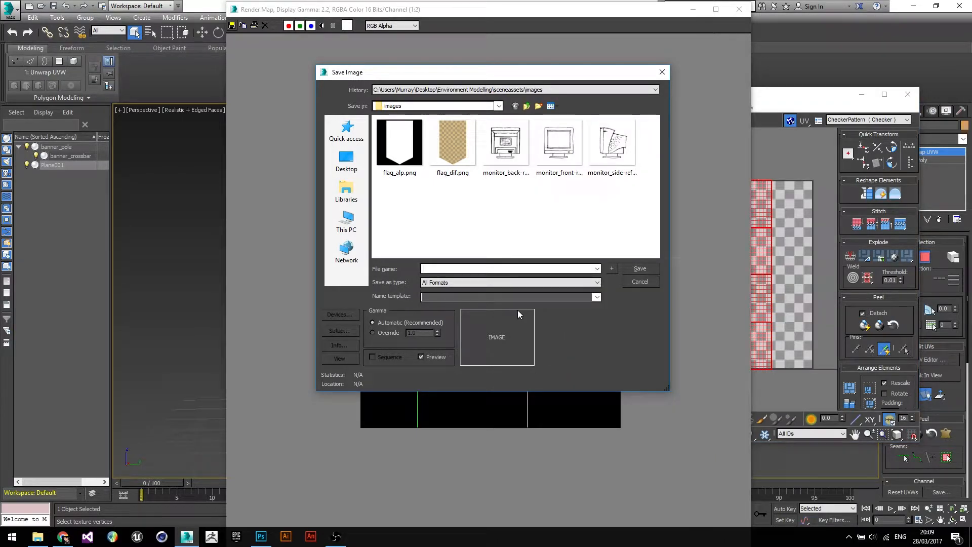
text(banner_uv)
click(428, 282)
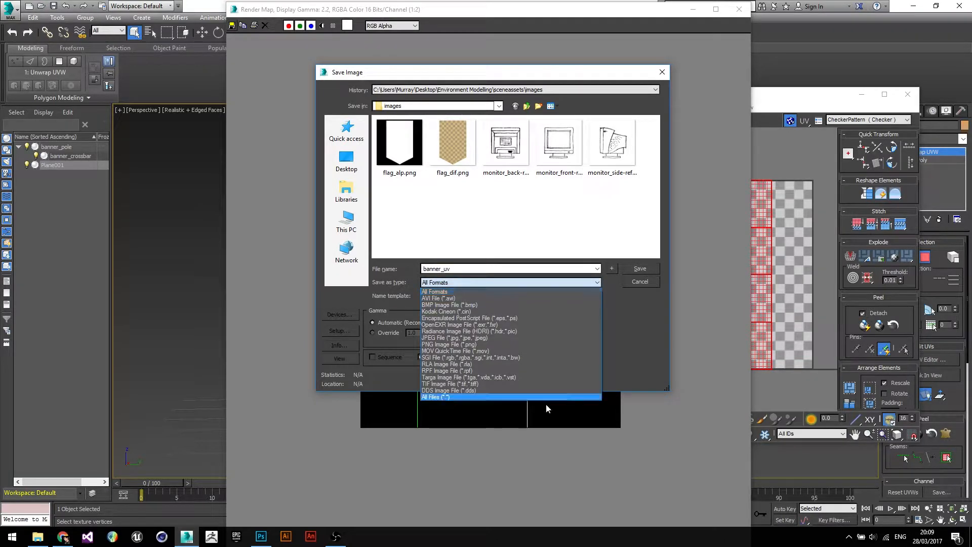
click(457, 384)
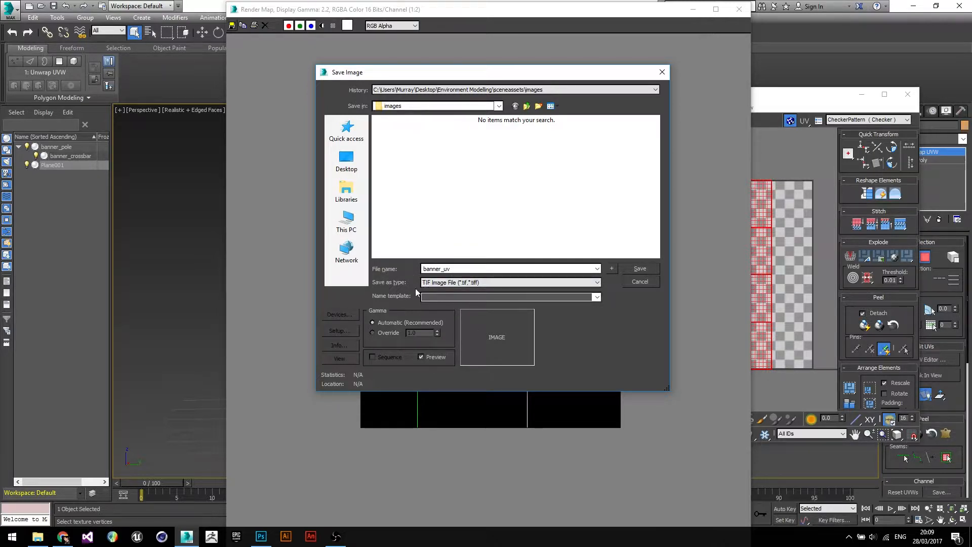
text(uv)
click(762, 155)
click(452, 90)
click(634, 268)
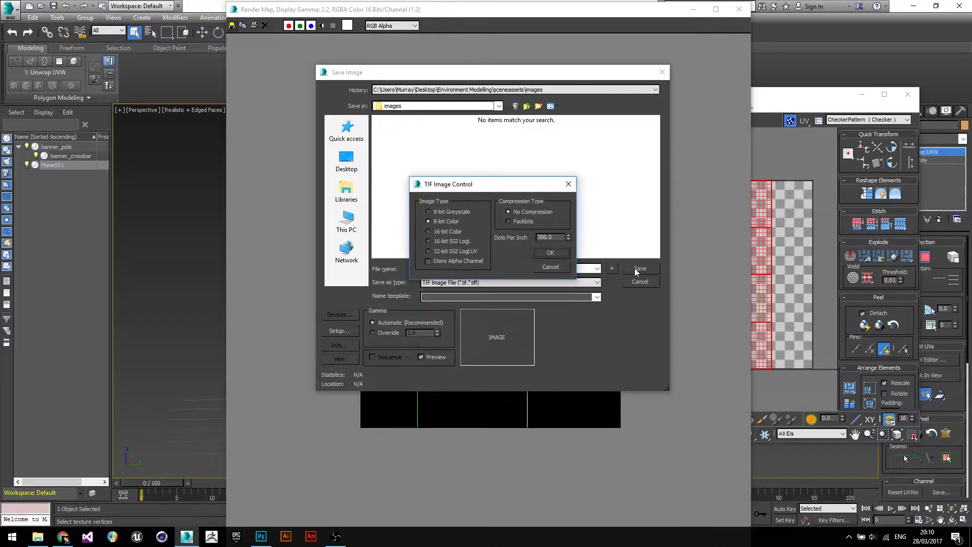
- Set the TIF image options to 72 dots per inch and confirm the save
drag(488, 182, 491, 169)
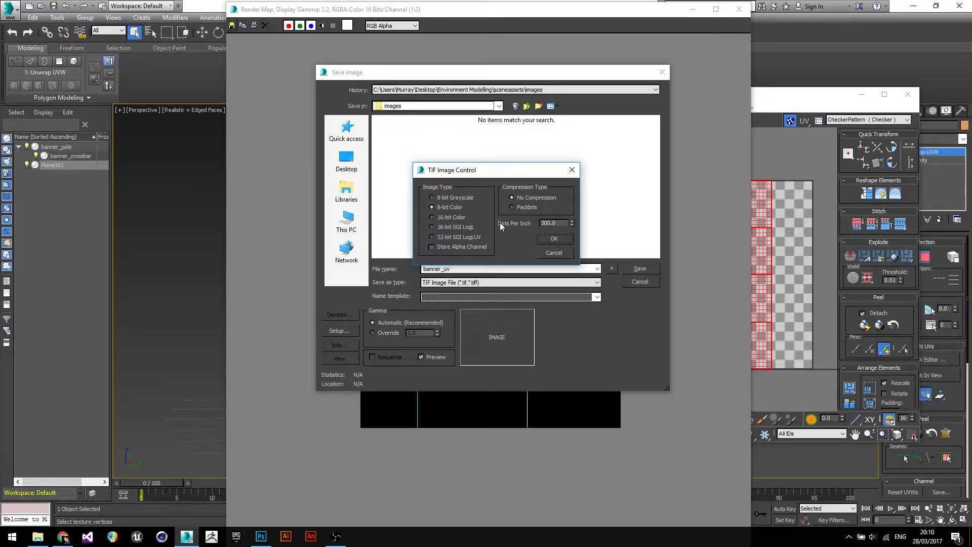
drag(559, 223, 502, 223)
text(72)
click(560, 240)
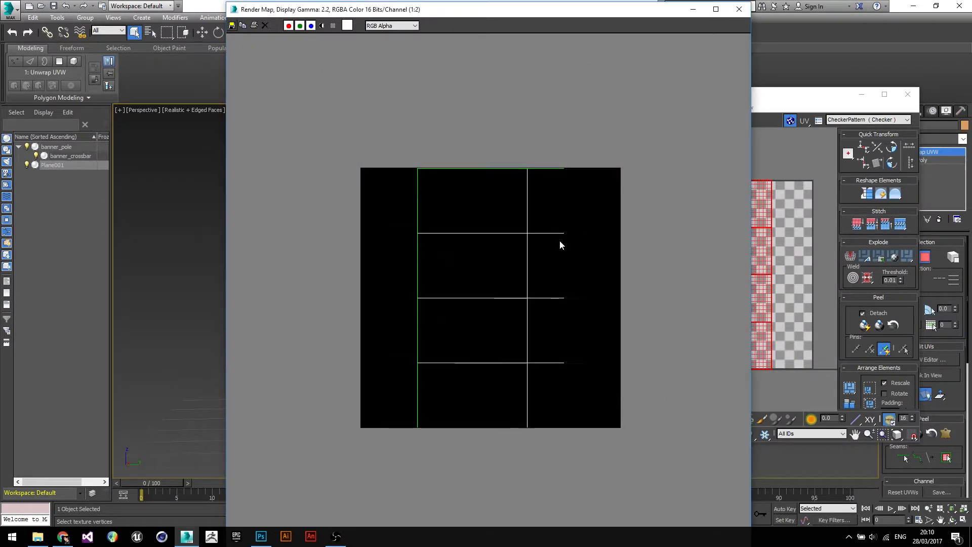
- Close the rendered template and UV Editor windows and switch to Photoshop
click(739, 9)
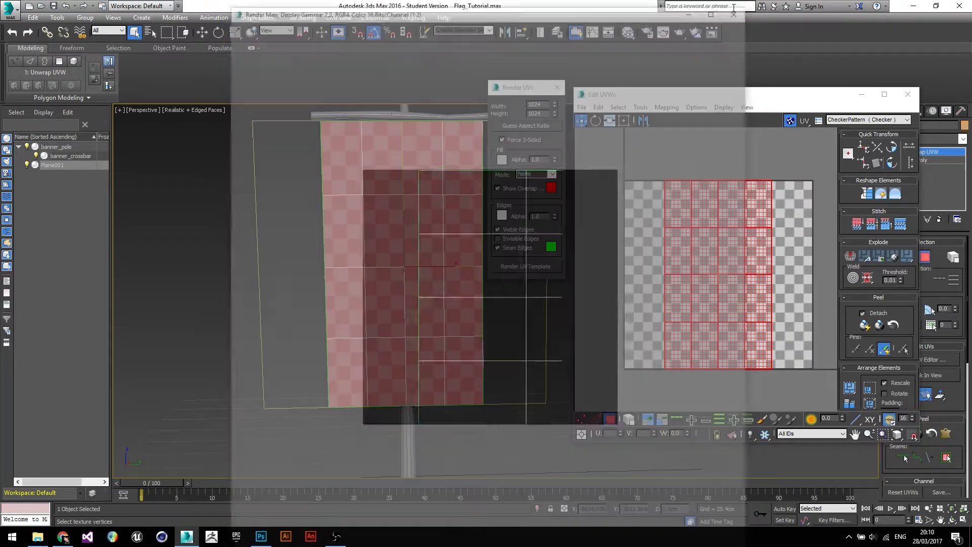
click(907, 94)
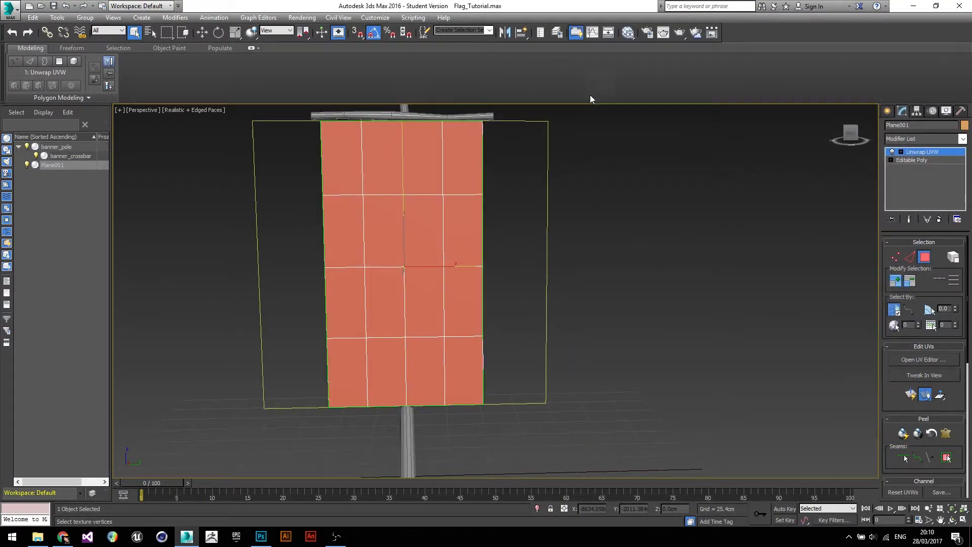
click(259, 536)
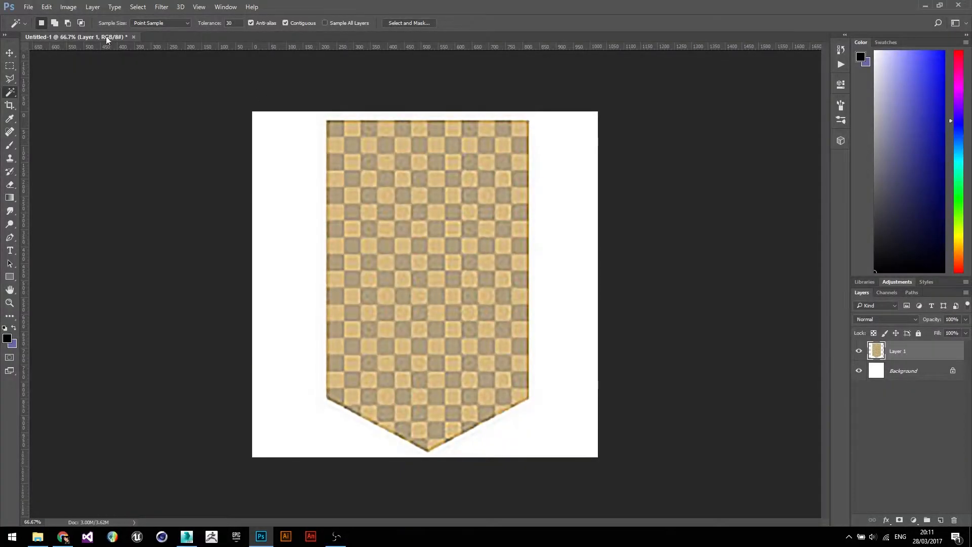
- Open the banner_uv.tif template from the images folder
click(28, 8)
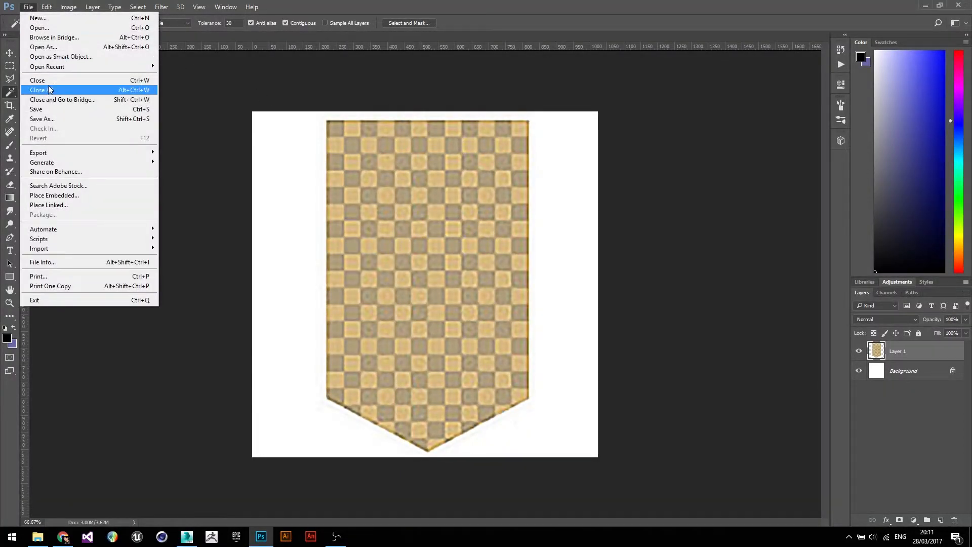
click(53, 28)
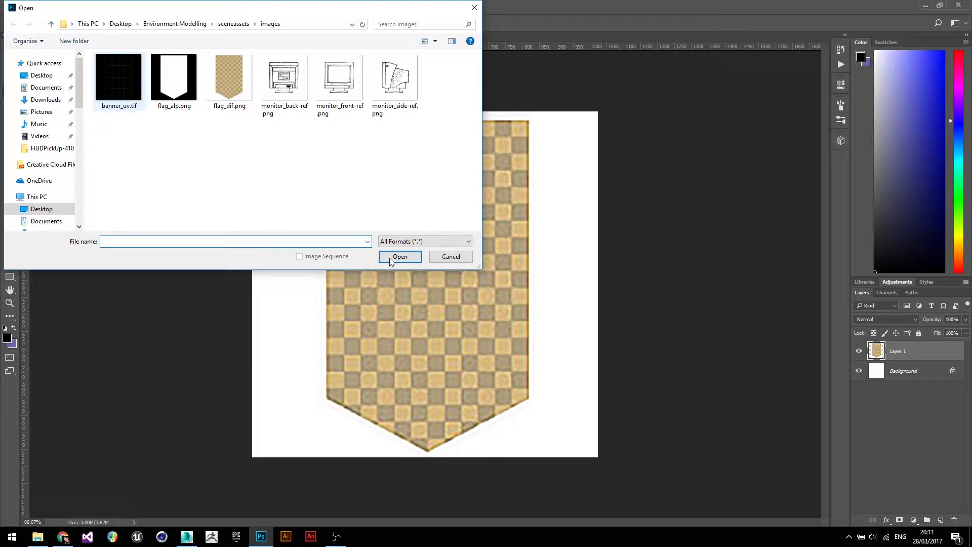
key(Escape)
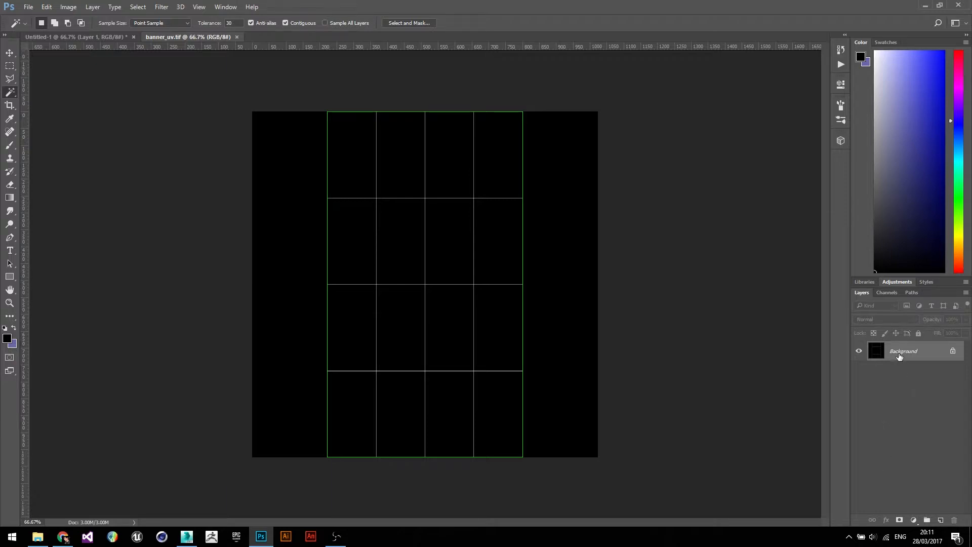
- Unlock the template's background layer into a regular layer
click(953, 353)
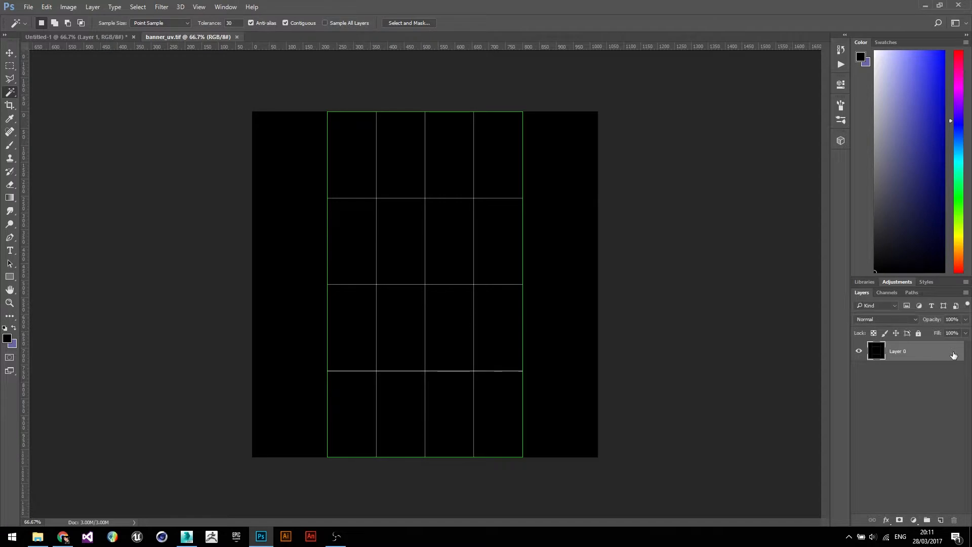
double_click(932, 353)
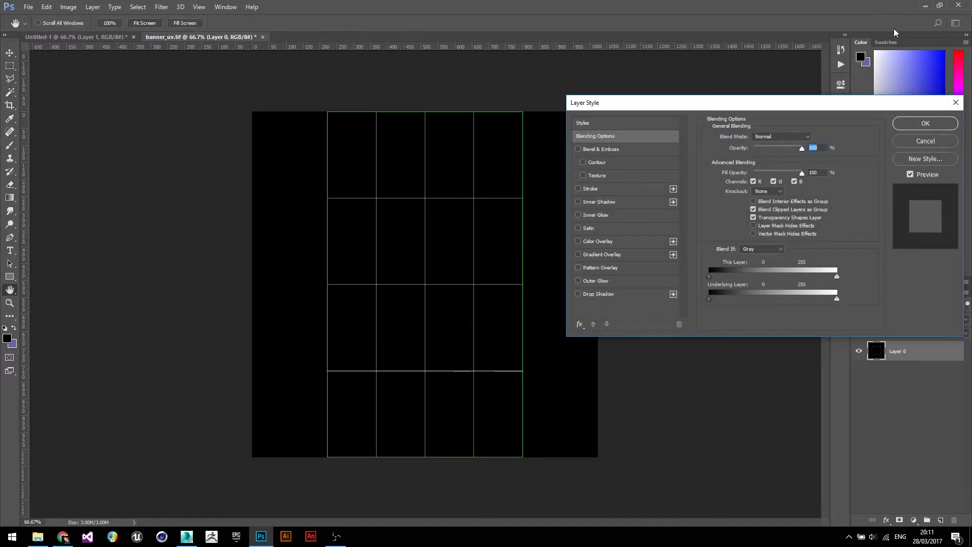
click(926, 141)
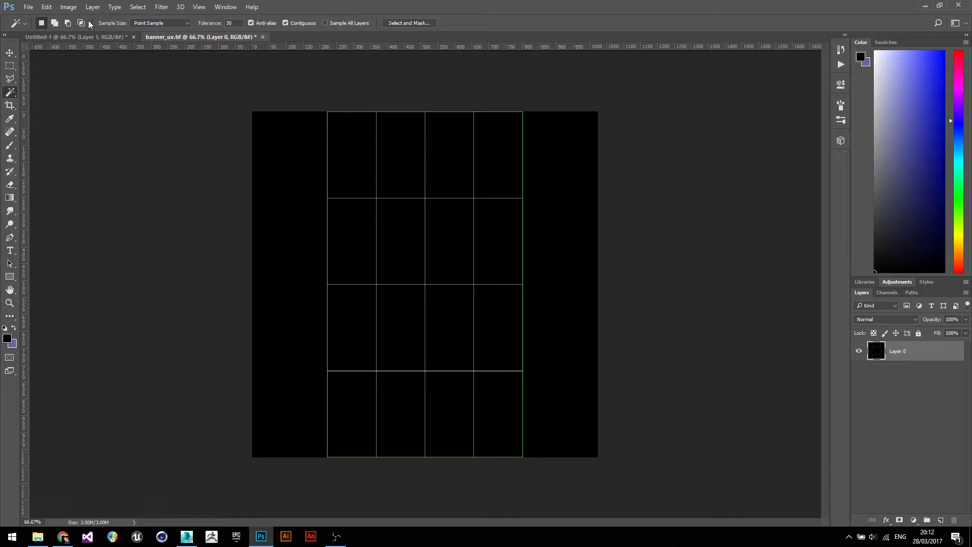
- Invert the UV template's colours
click(48, 8)
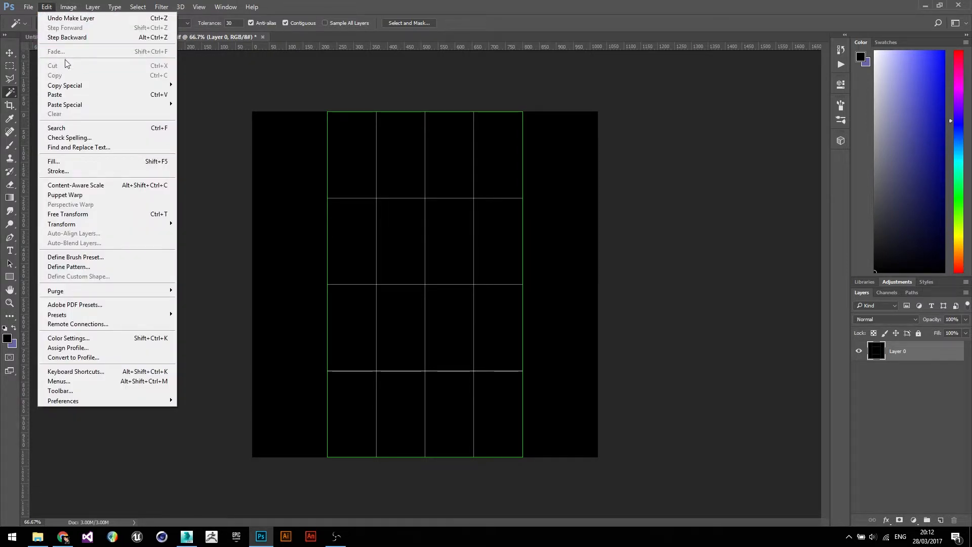
mouse_move(66, 7)
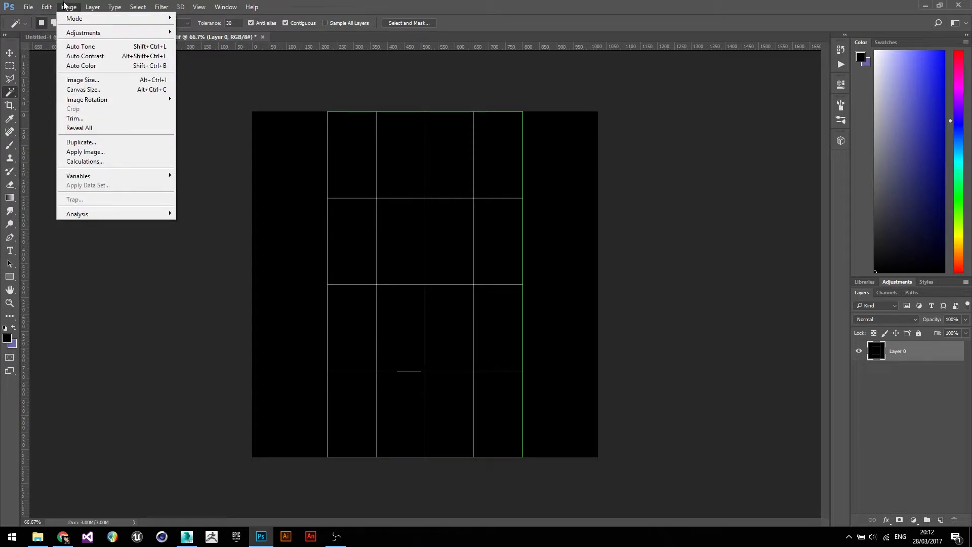
mouse_move(100, 33)
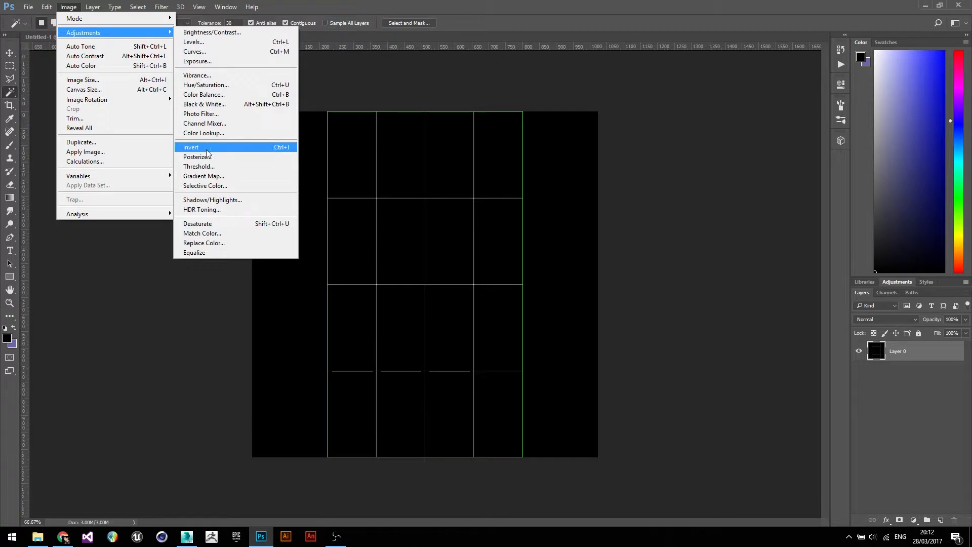
click(281, 150)
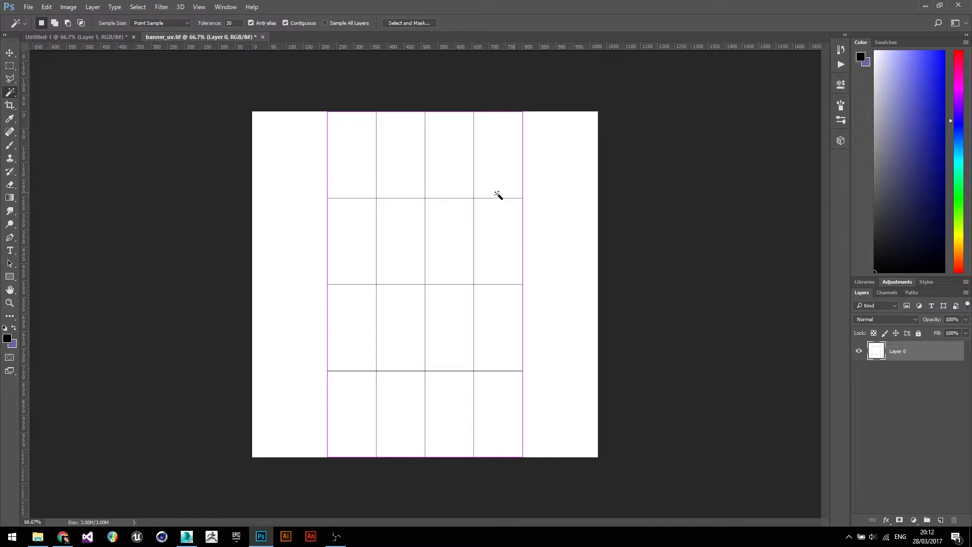
- Set the template layer's blend mode to Multiply and lock the layer
click(895, 316)
click(891, 354)
click(919, 334)
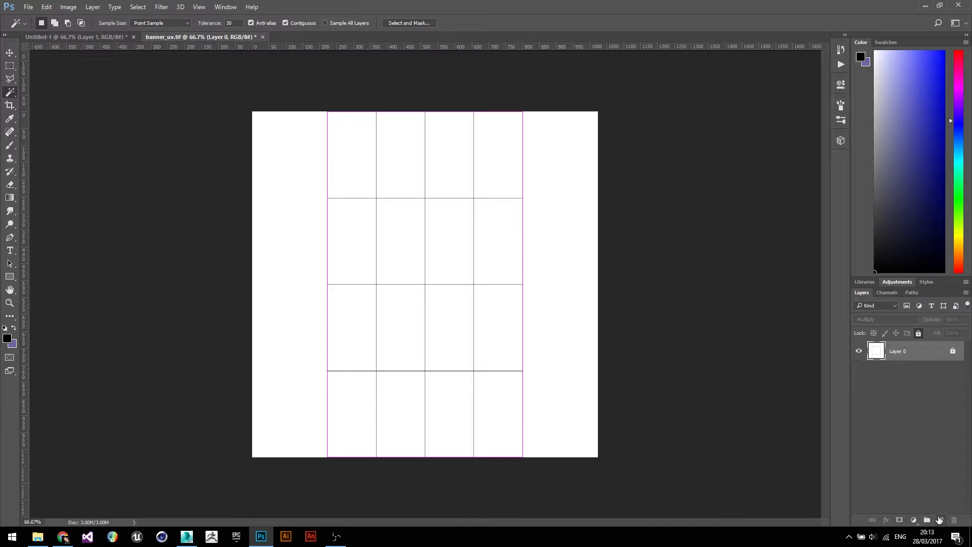
- Add a new layer and move it beneath the template layer
click(940, 520)
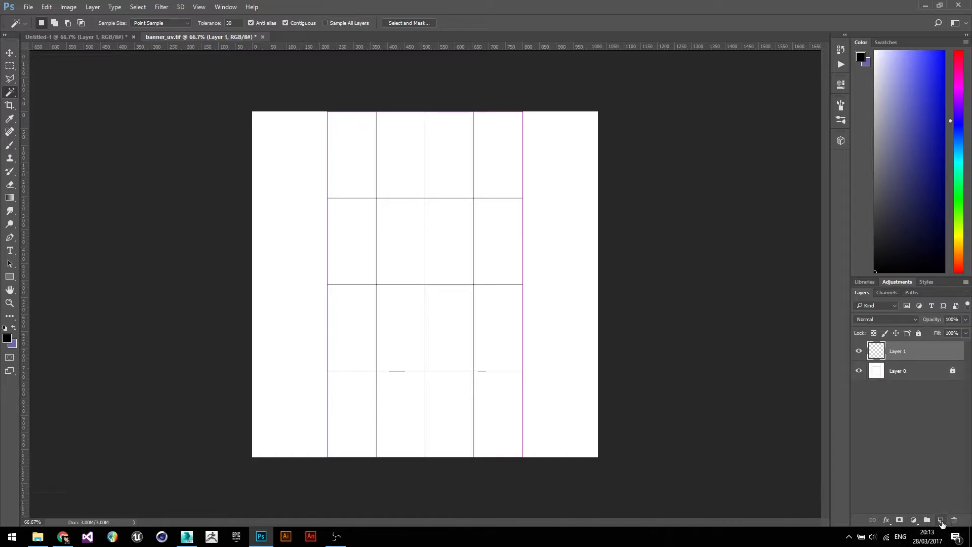
drag(912, 355, 919, 392)
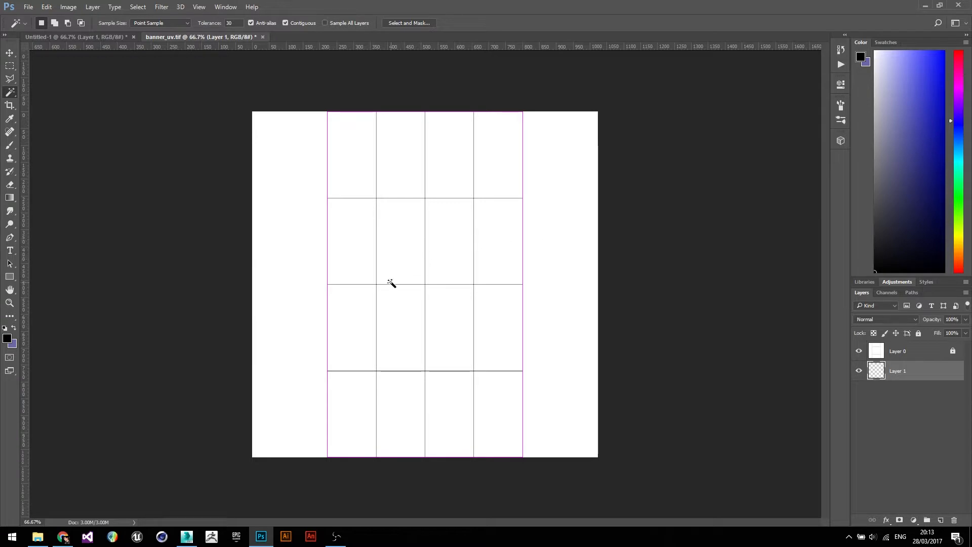
- Paste the copied banner designs into the new layer
key(ctrl+v)
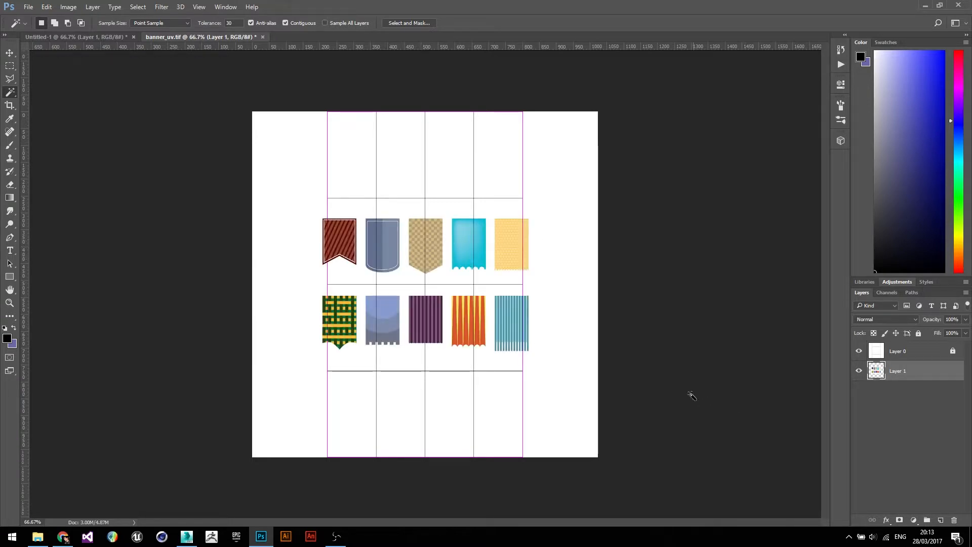
click(8, 53)
click(10, 66)
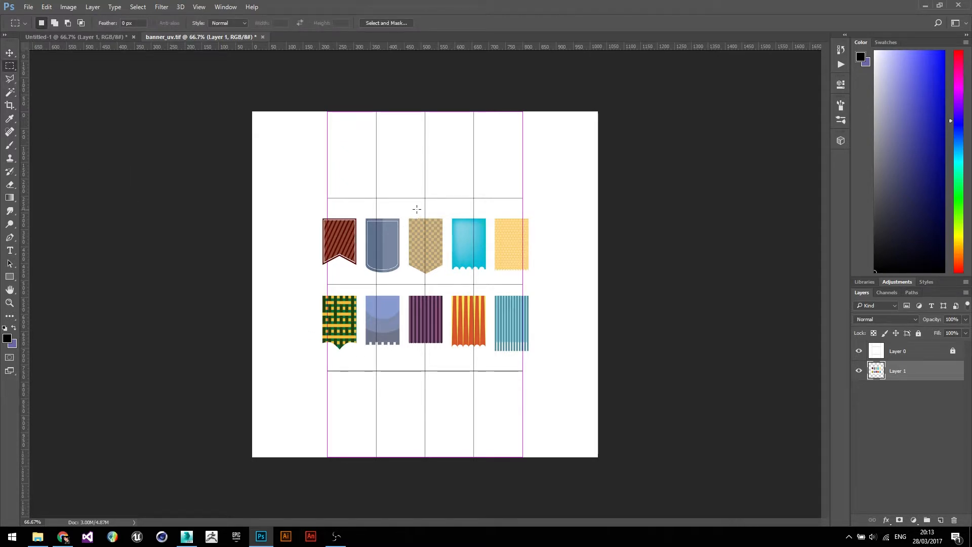
- Delete every pasted design except the green-and-yellow checked banner, then deselect
drag(404, 211, 450, 281)
drag(315, 290, 363, 355)
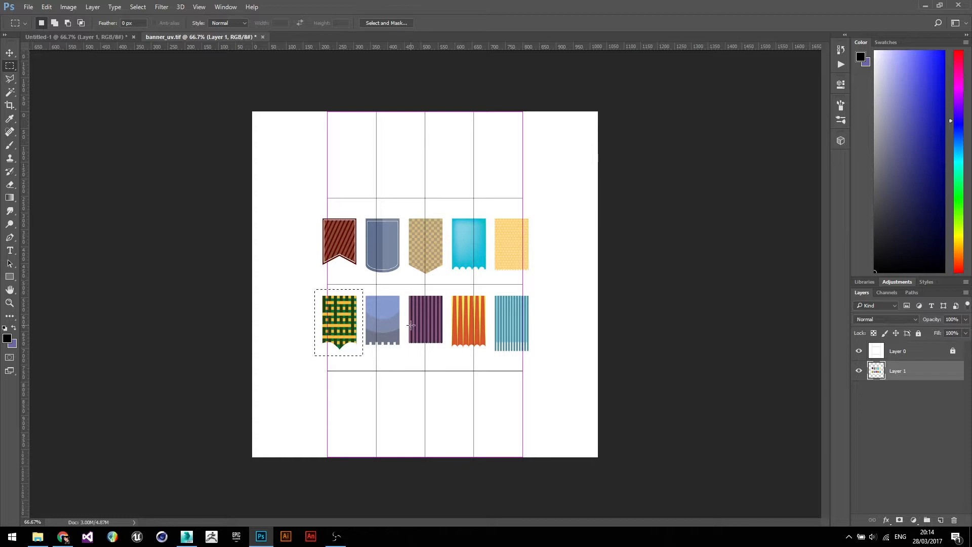
key(ctrl+shift+i)
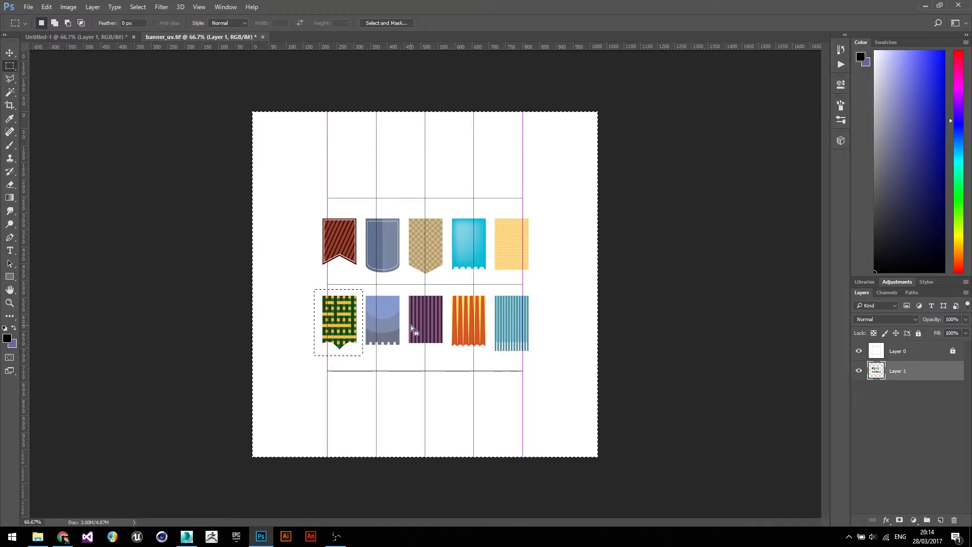
key(Delete)
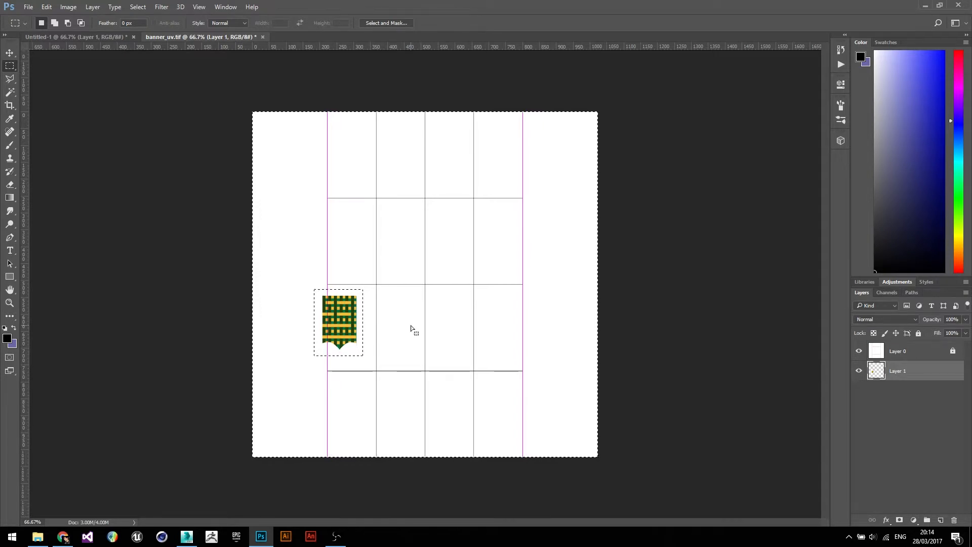
key(ctrl+d)
- Move the green banner to the template's centre and scale it with Free Transform to about 536% over the UV grid
click(10, 53)
drag(344, 322, 429, 284)
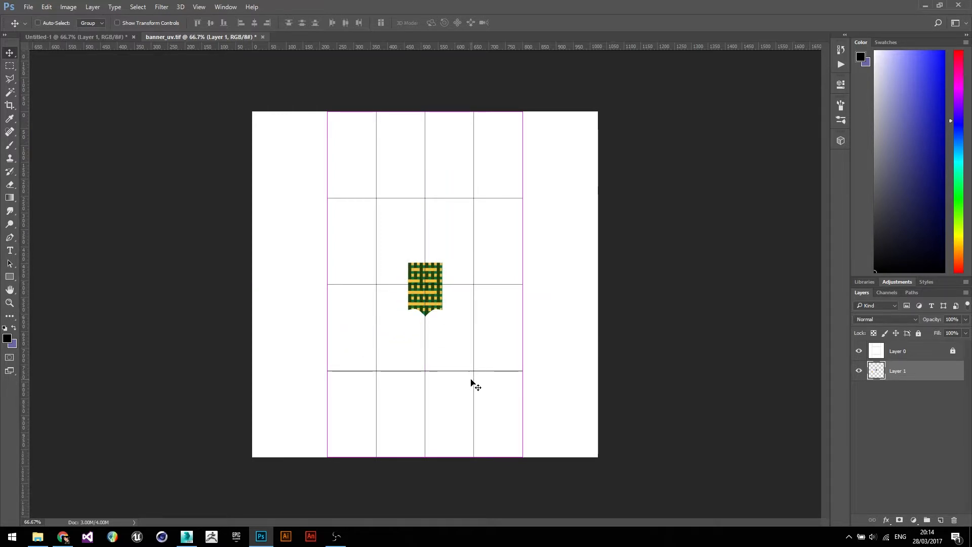
key(ctrl+t)
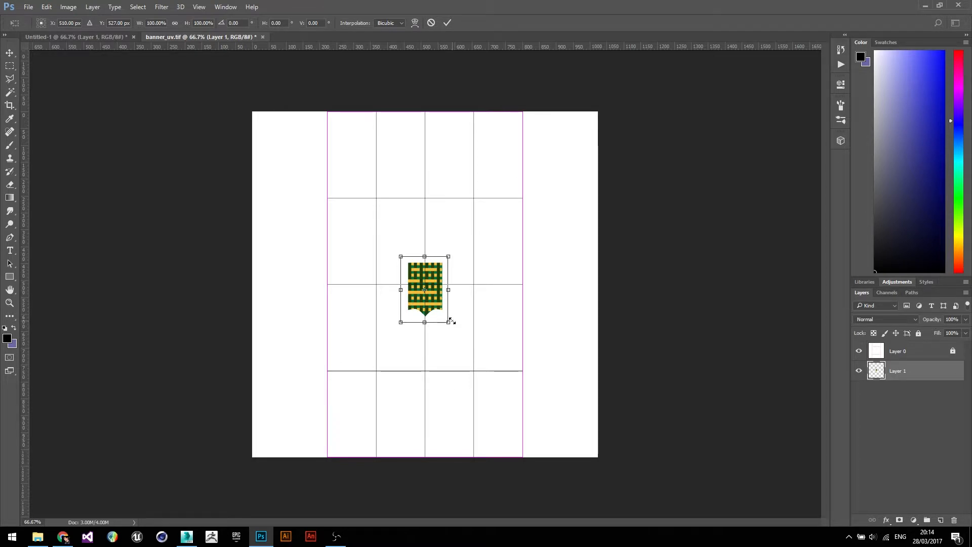
alt+drag(447, 321, 583, 484)
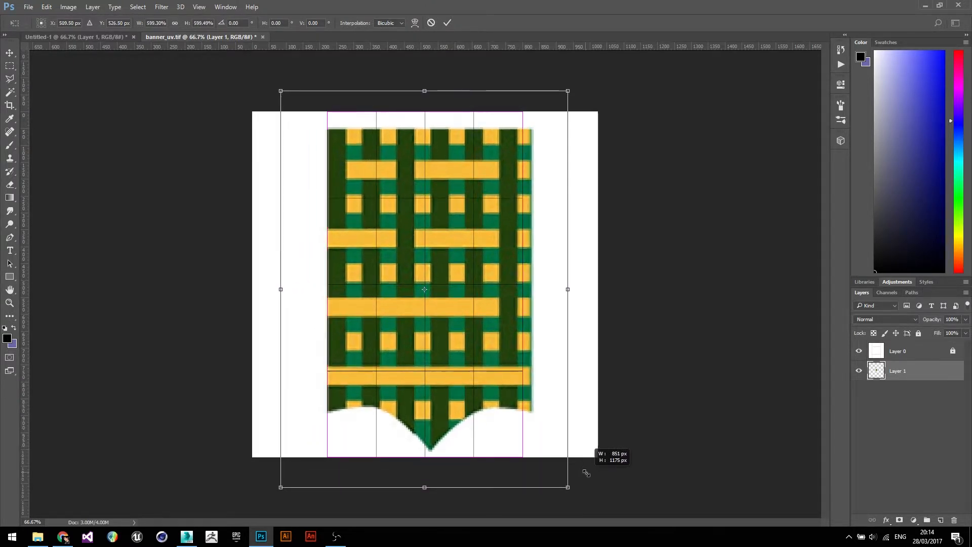
drag(464, 356, 458, 357)
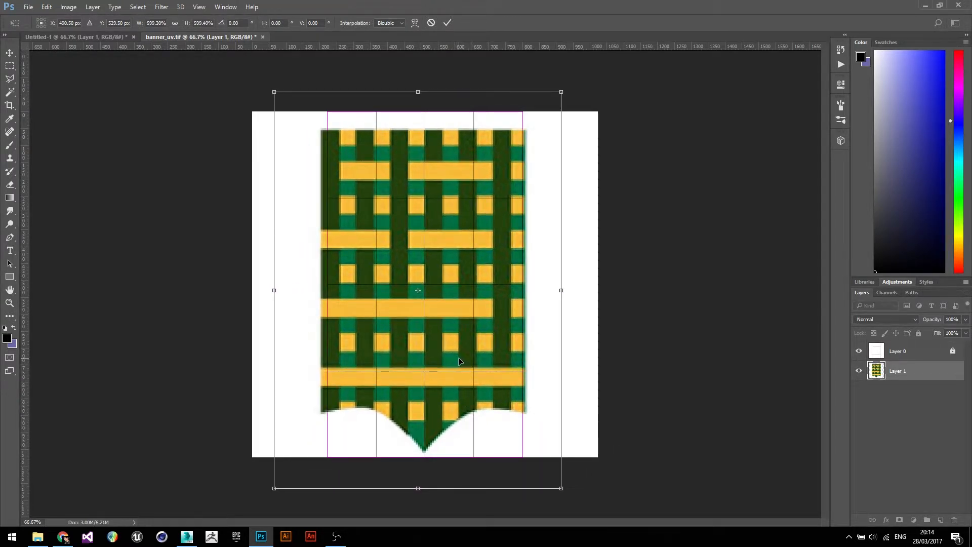
alt+drag(561, 489, 545, 469)
- Nudge the banner slightly right and up until its top meets the template's top edge, then apply the transform
key(Right)
key(Right)
key(Right)
key(Right)
key(Right)
key(Up)
key(Up)
key(Up)
key(Up)
key(Up)
key(Up)
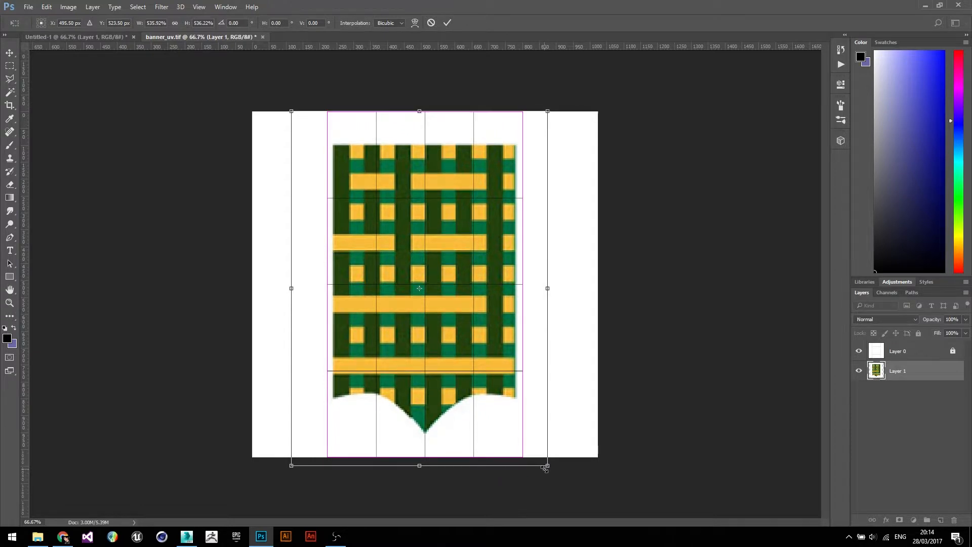
key(Up)
key(Up)
key(Up)
key(Up)
key(Up)
key(Up)
key(Up)
key(Up)
key(Up)
key(Up)
key(Up)
key(Up)
key(Up)
key(Up)
key(Up)
key(Up)
key(Up)
key(Up)
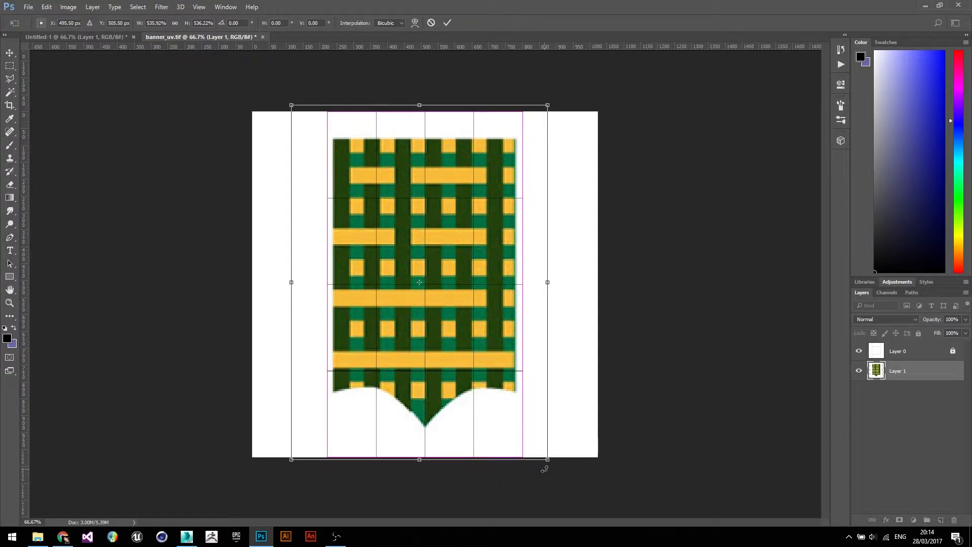
key(Up)
key(Up)
key(Up)
key(Up)
key(Up)
key(Up)
key(Up)
key(Up)
key(Up)
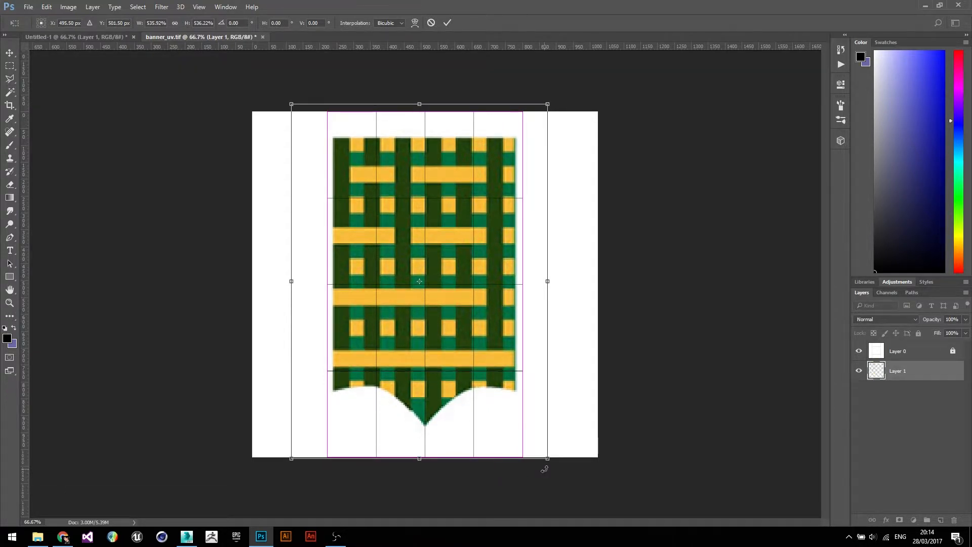
key(Up)
key(Up)
key(Up)
key(Up)
key(Up)
key(Up)
key(Up)
key(Up)
key(Up)
key(Up)
key(Up)
key(Up)
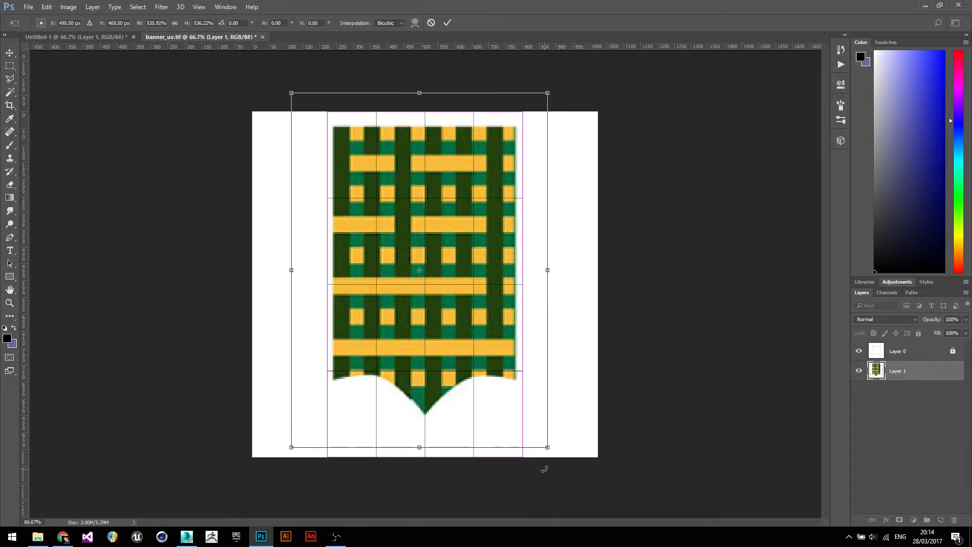
key(Up)
key(Up)
key(Up)
key(Up)
key(Up)
key(Up)
key(Up)
key(Up)
key(Up)
key(Up)
key(Up)
key(Up)
key(Up)
key(Up)
key(Up)
key(Up)
key(Up)
key(Up)
key(Up)
key(Up)
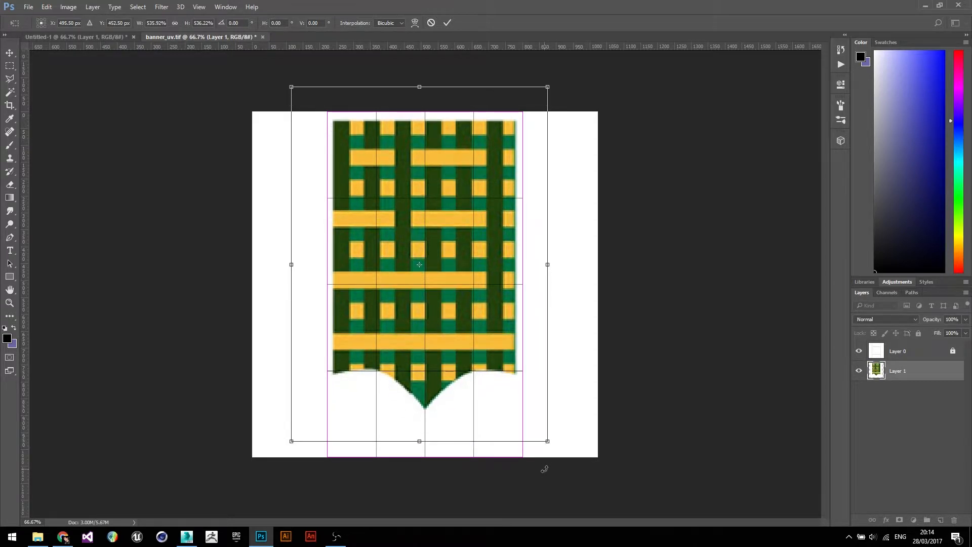
key(Up)
key(Up)
key(Up)
key(Up)
key(Up)
key(Up)
key(Up)
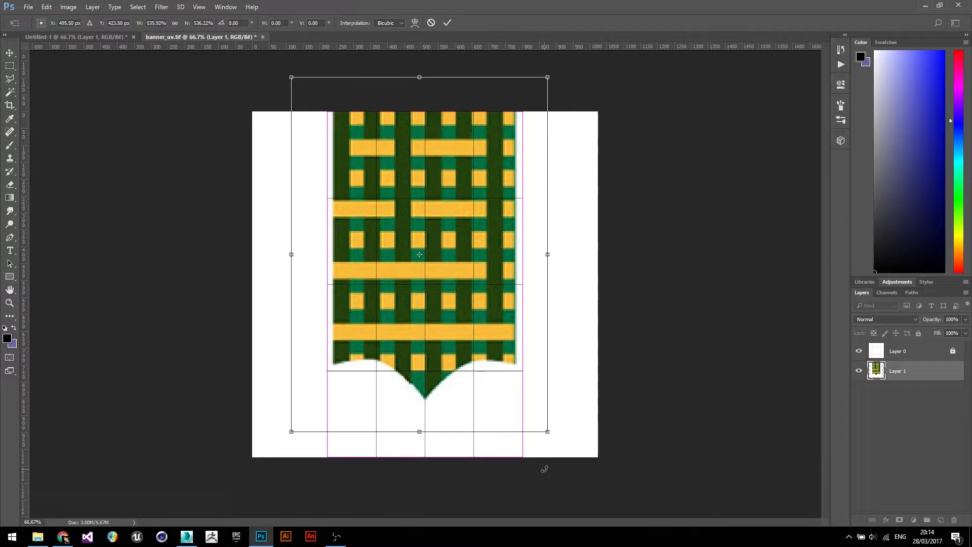
key(Up)
key(Up)
key(Up)
key(Return)
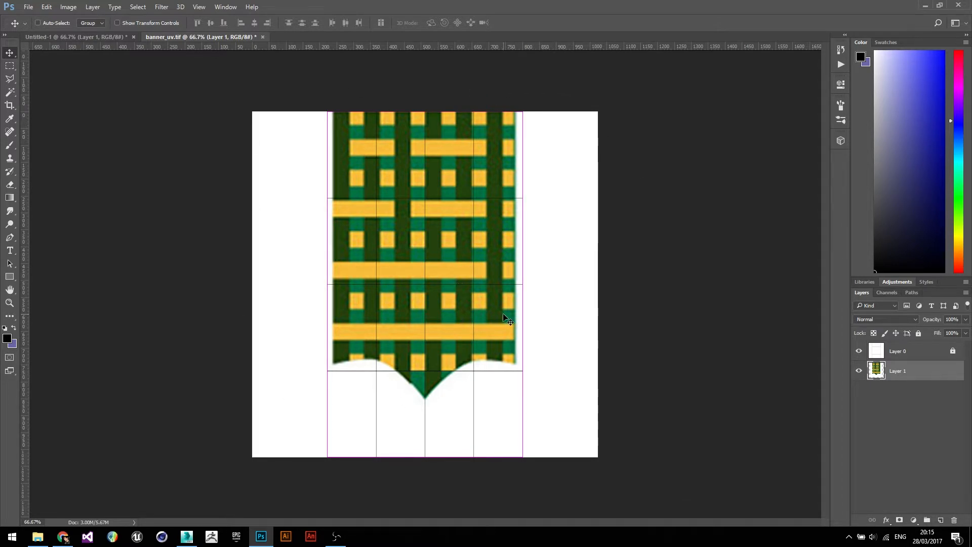
- Hide the template layer and save the image as banner_dif.tga in Targa format at 24 bits/pixel
click(858, 352)
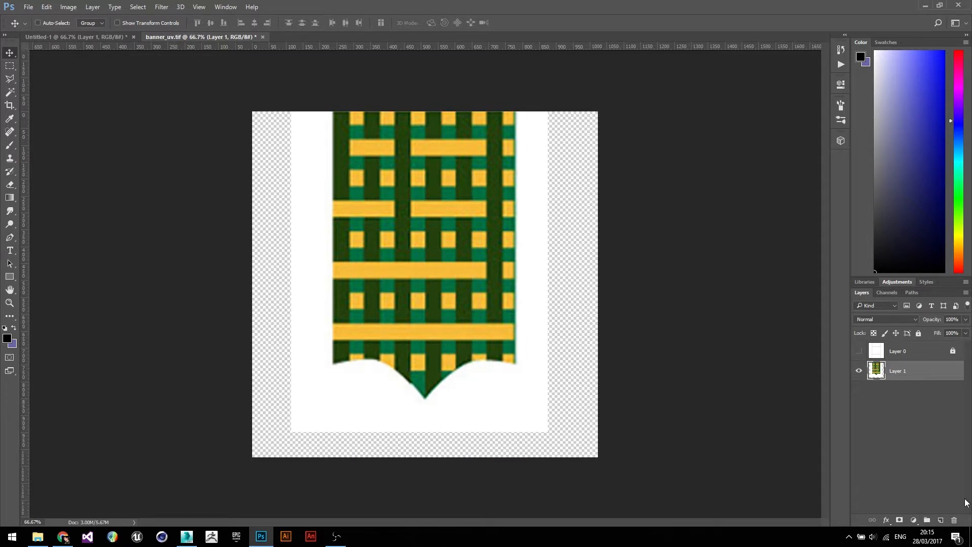
click(30, 7)
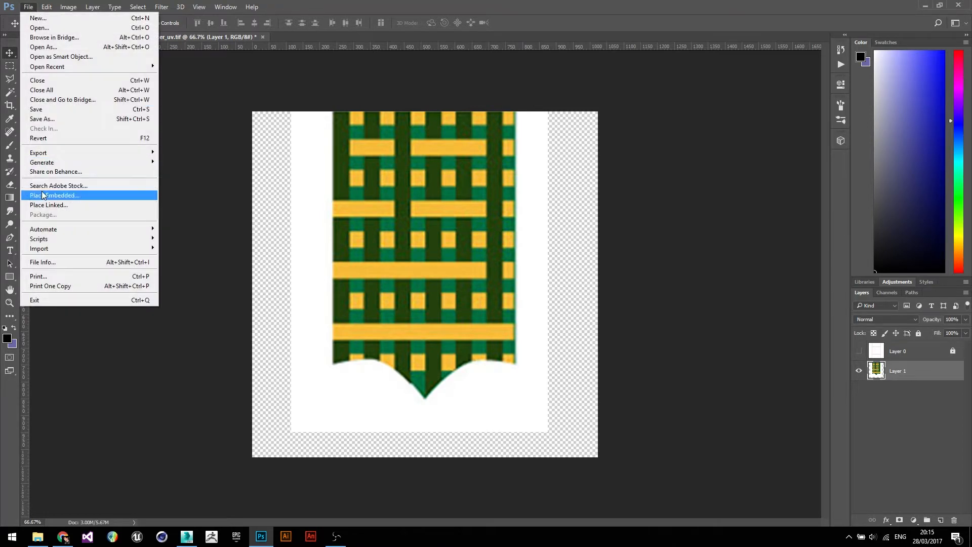
click(65, 119)
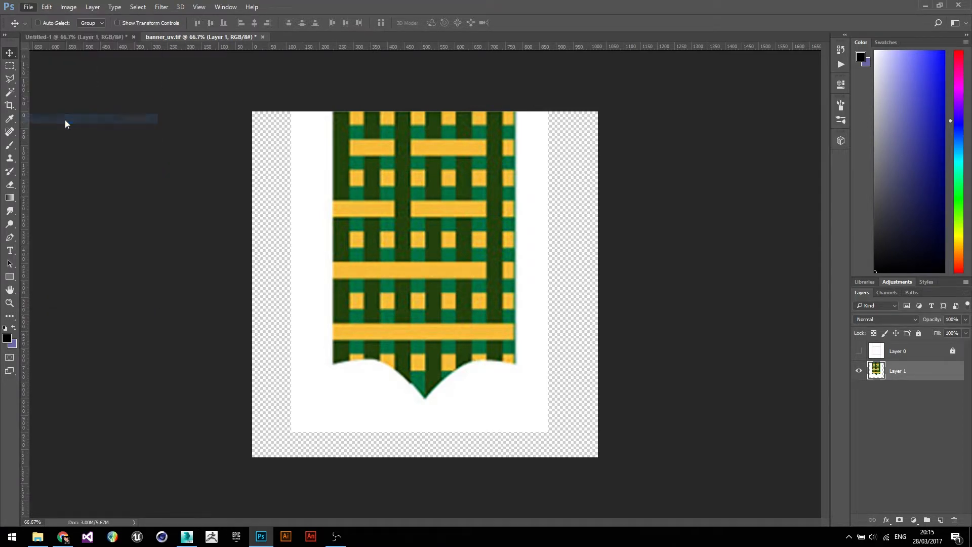
click(393, 235)
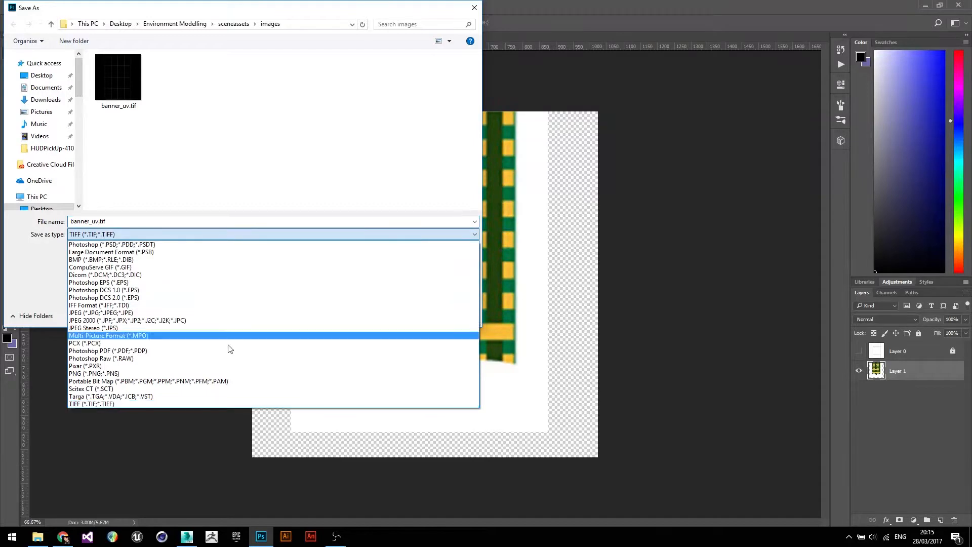
click(200, 397)
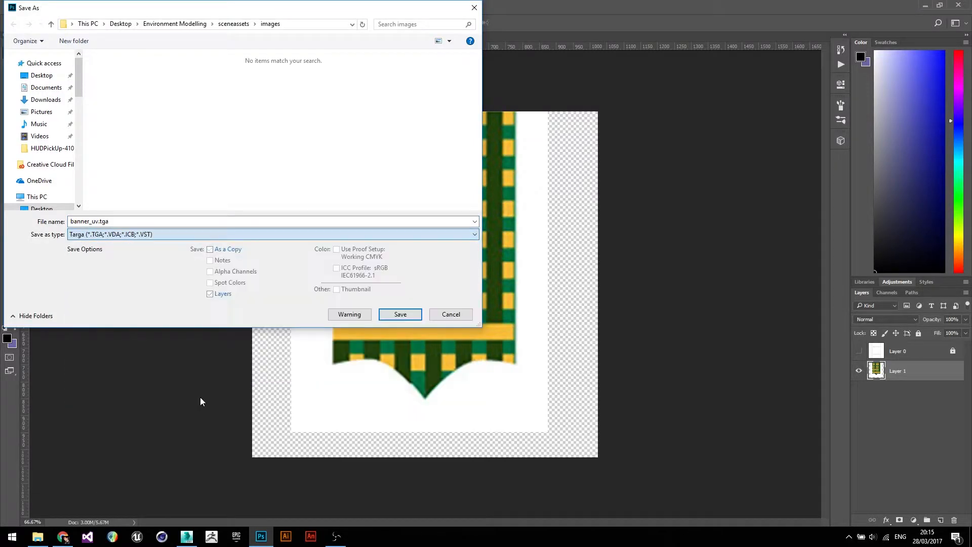
click(104, 223)
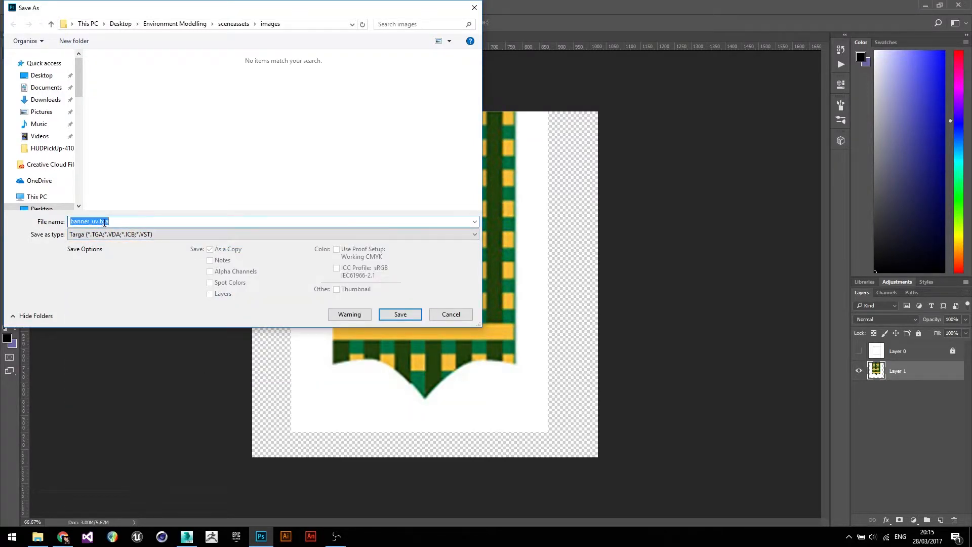
click(99, 221)
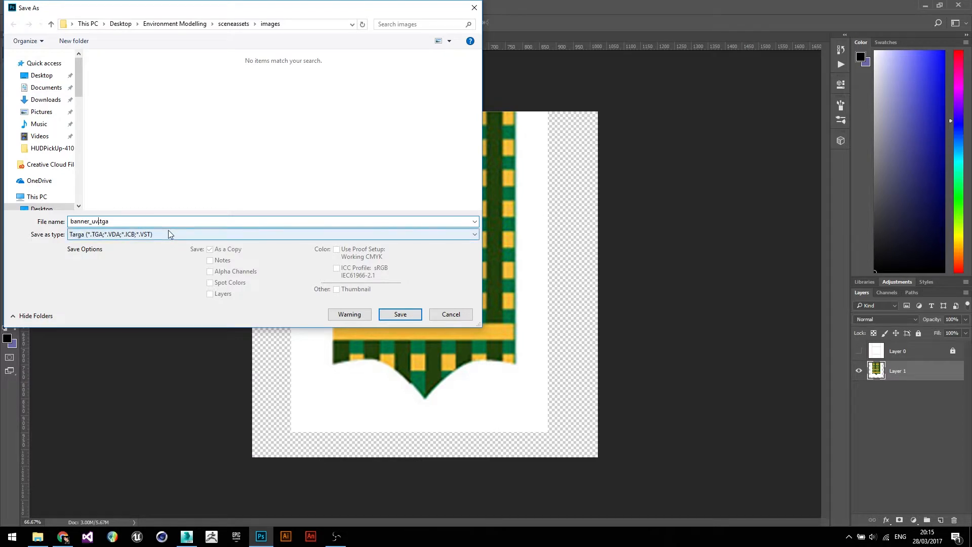
key(BackSpace)
key(BackSpace)
text(dif)
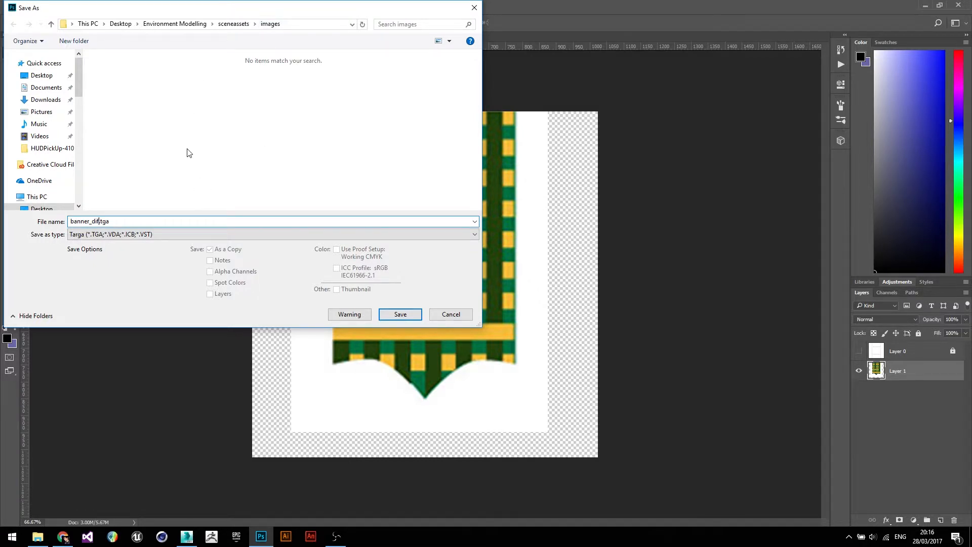
click(400, 315)
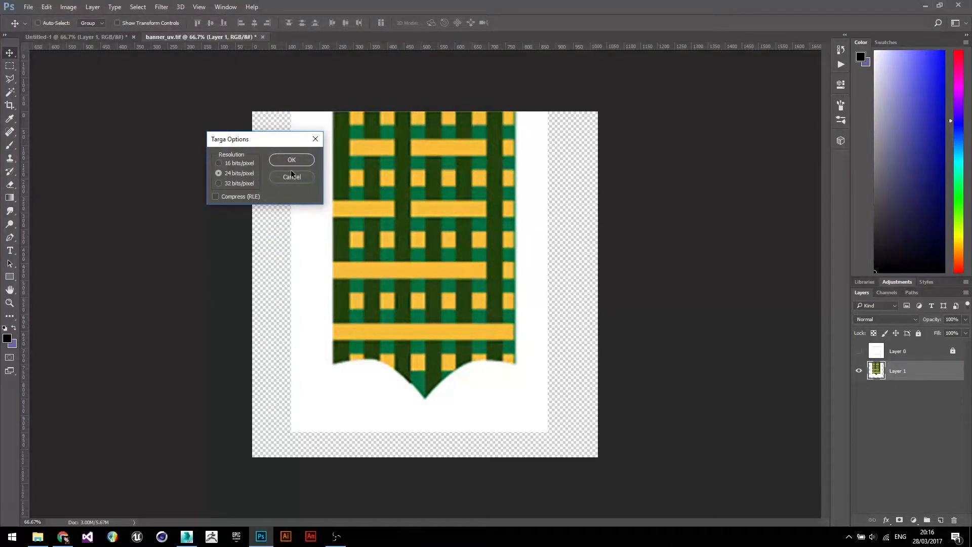
click(291, 160)
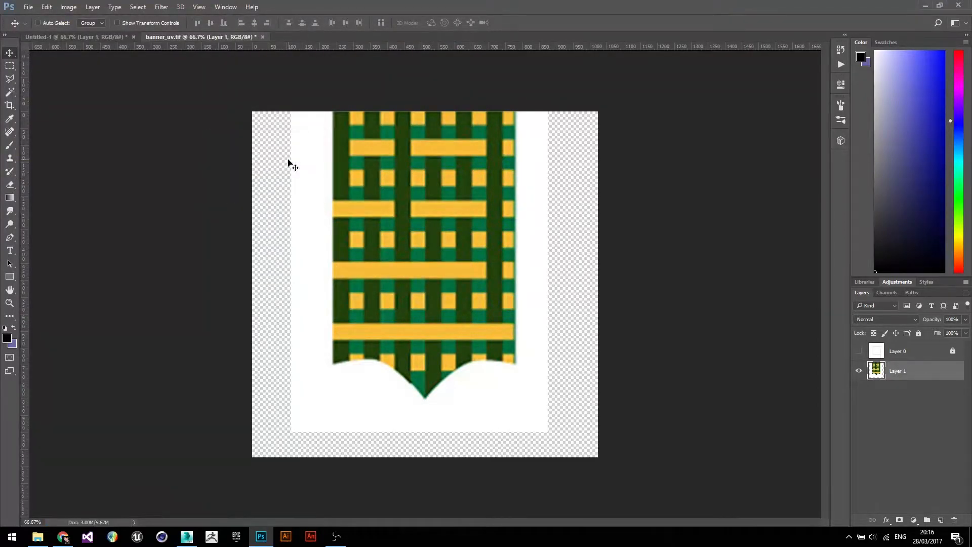
- Switch to 3ds Max, open the Slate Material Editor and delete all existing nodes from its view
click(184, 539)
scroll(531, 333, down, 6)
middle_drag(562, 332, 564, 313)
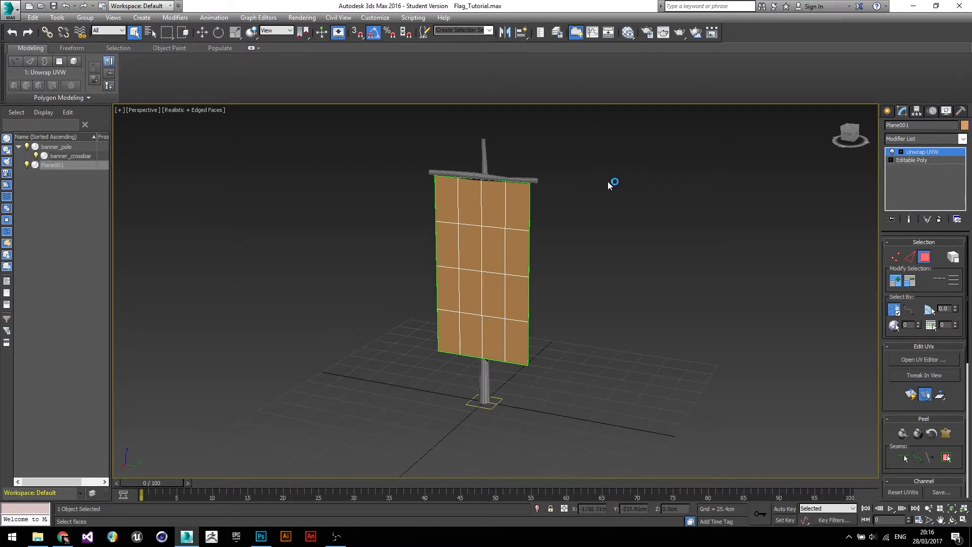
key(m)
scroll(540, 264, down, 1)
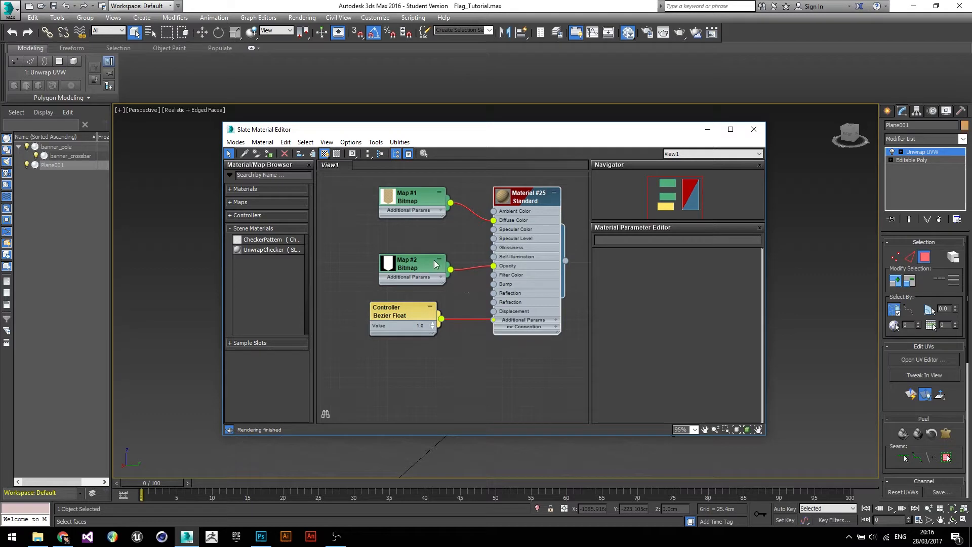
drag(365, 192, 564, 369)
key(Delete)
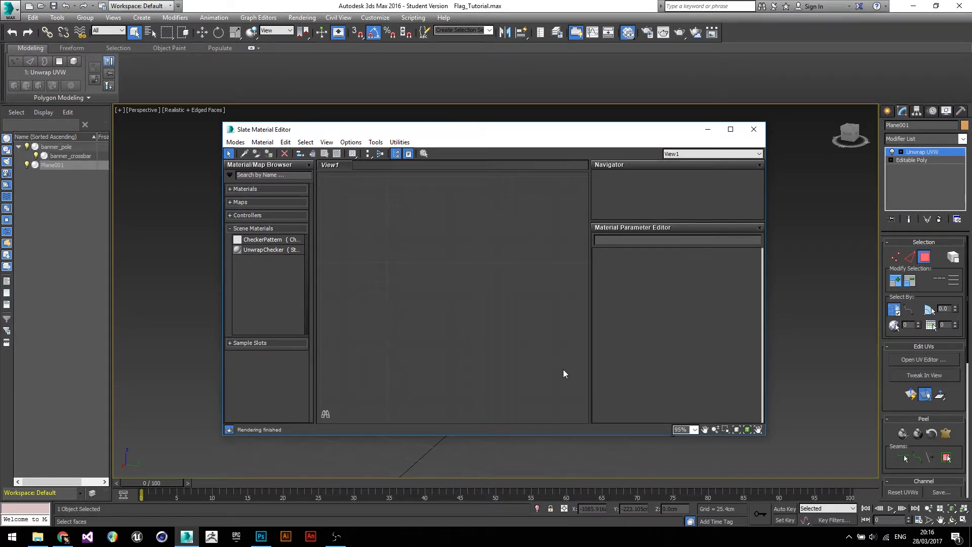
- Create a new Standard material node in the Slate Material Editor view
right_click(498, 223)
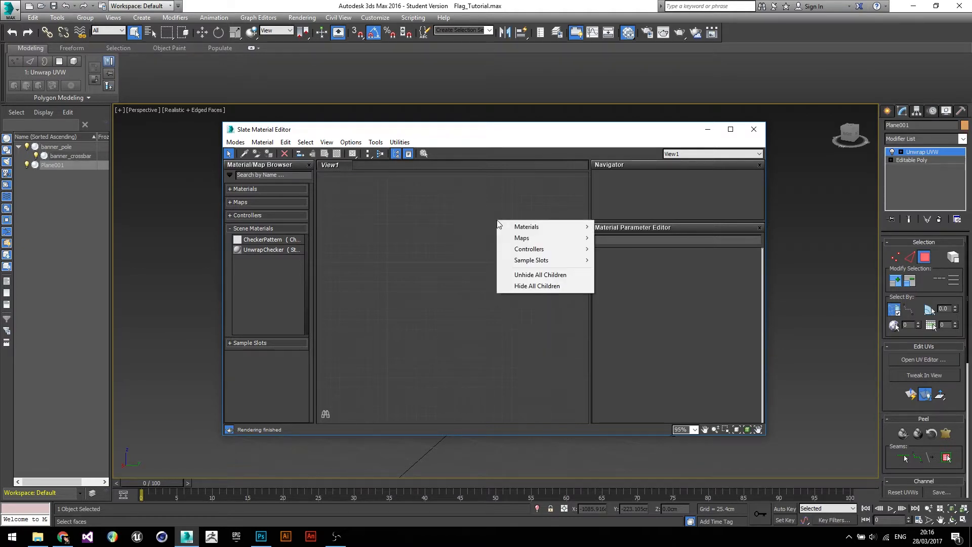
mouse_move(522, 226)
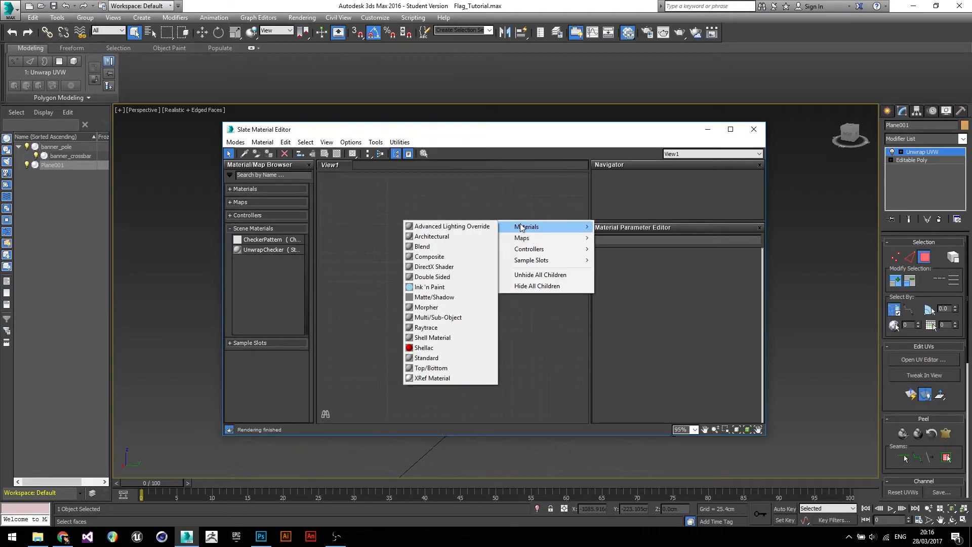
click(432, 358)
drag(503, 214, 536, 228)
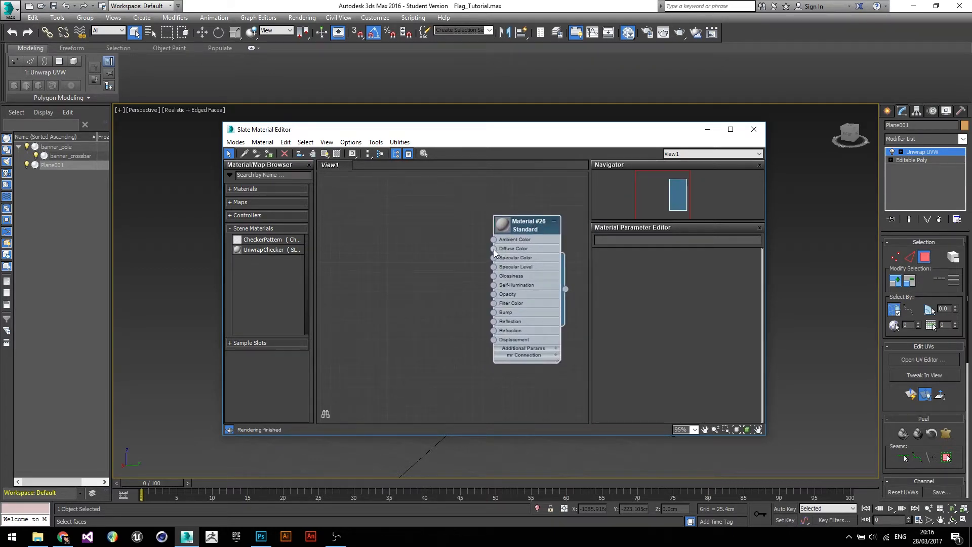
- Connect a Bitmap map using banner_dif.tga to the new material's Diffuse Color
drag(494, 249, 409, 208)
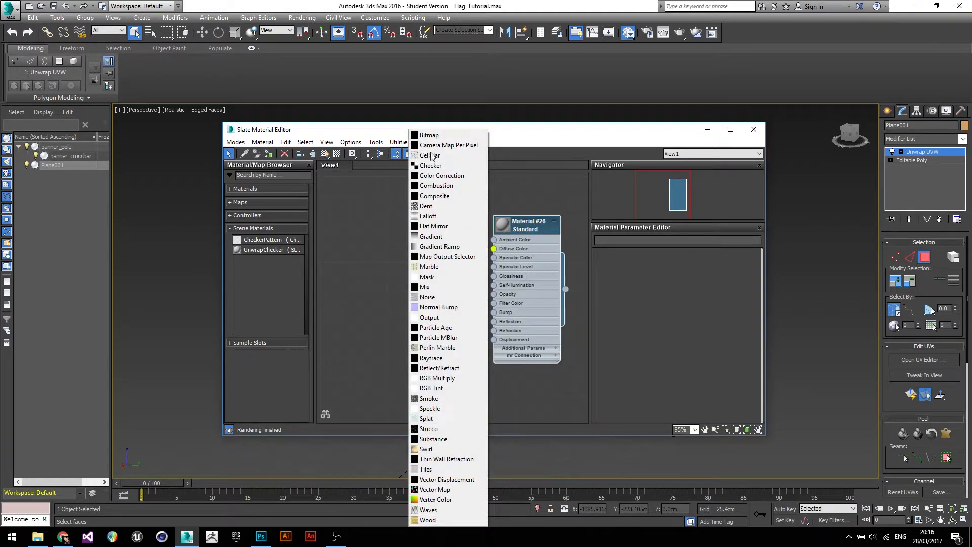
click(437, 136)
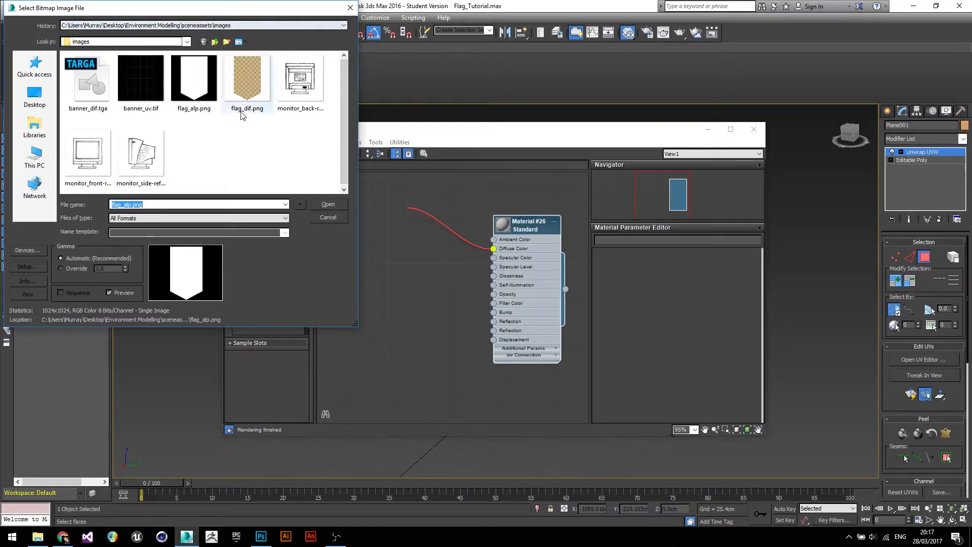
click(87, 93)
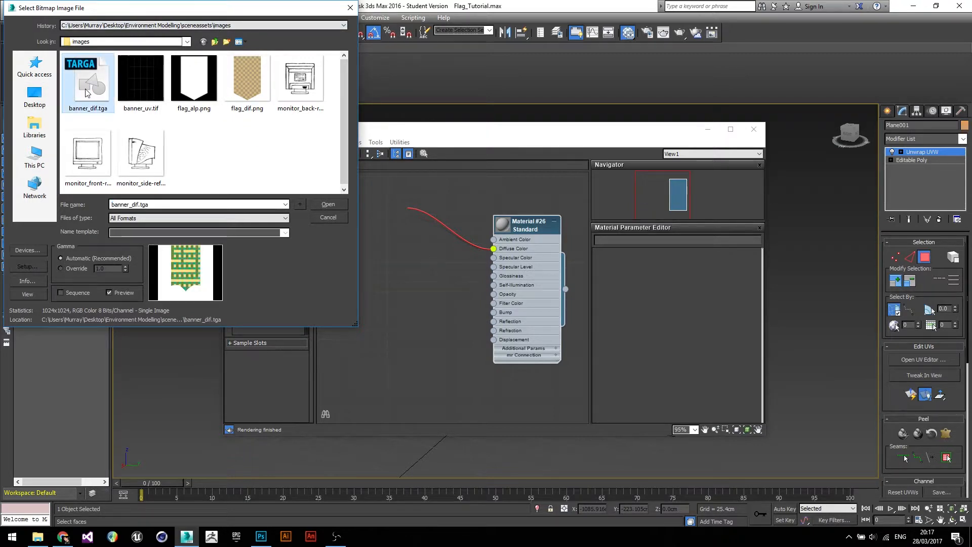
click(329, 205)
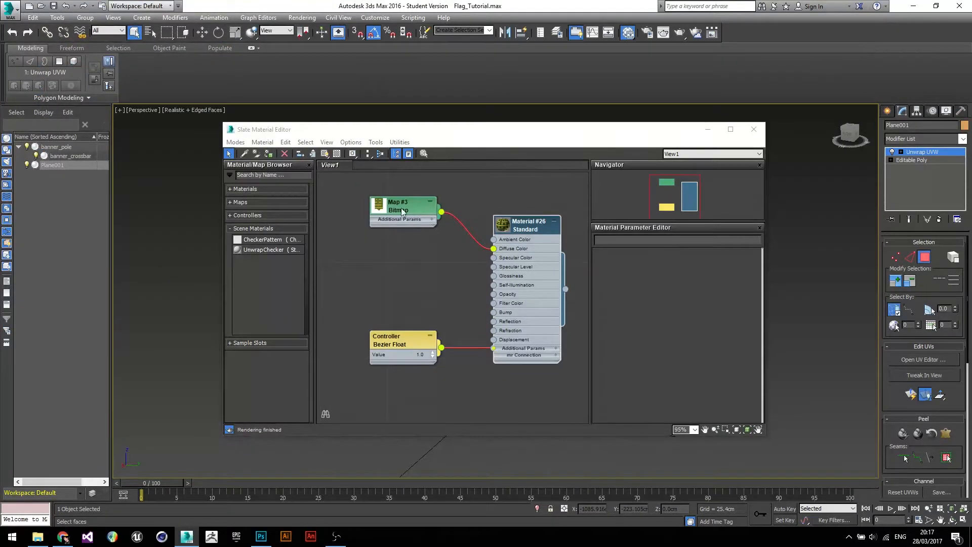
- Assign the banner material to the selected banner plane, Plane001
drag(418, 134, 473, 203)
drag(548, 198, 632, 280)
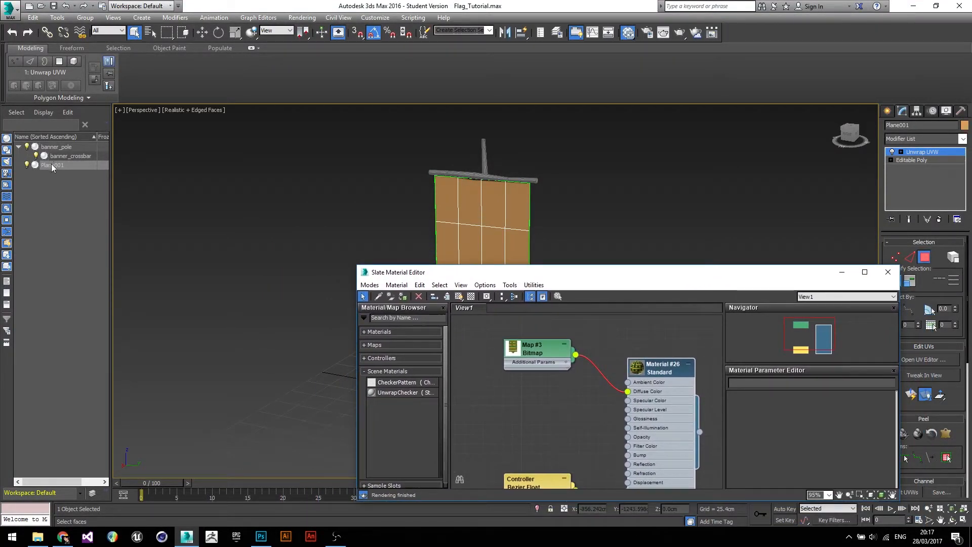
drag(618, 278, 561, 222)
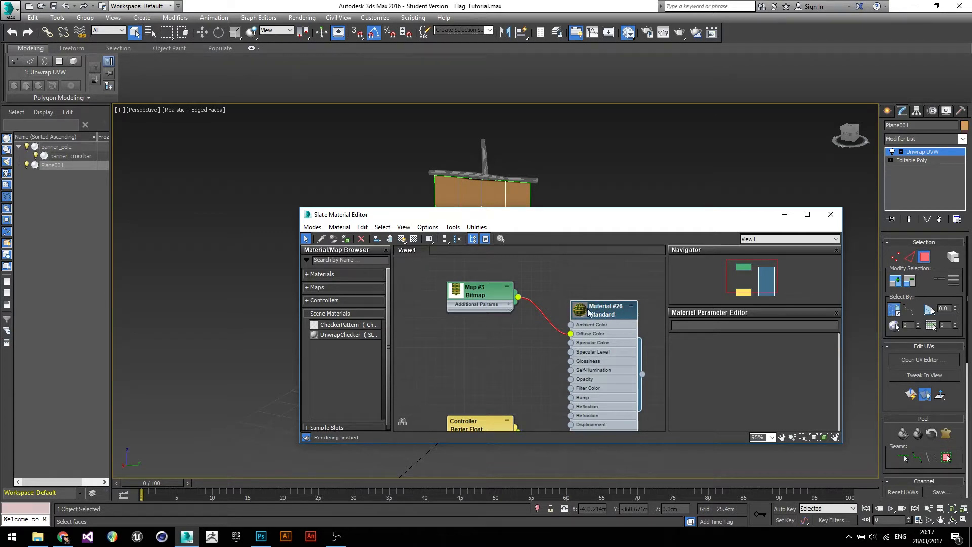
click(569, 276)
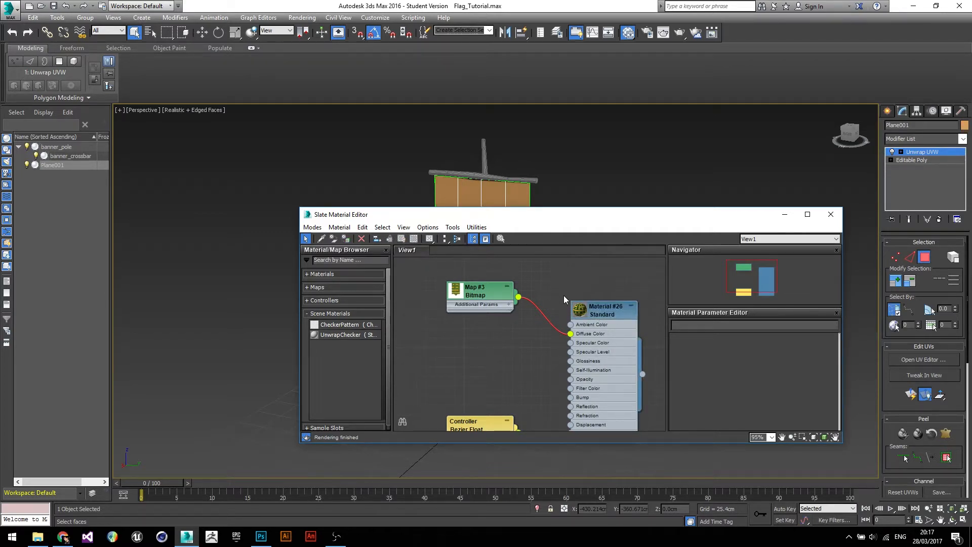
click(603, 307)
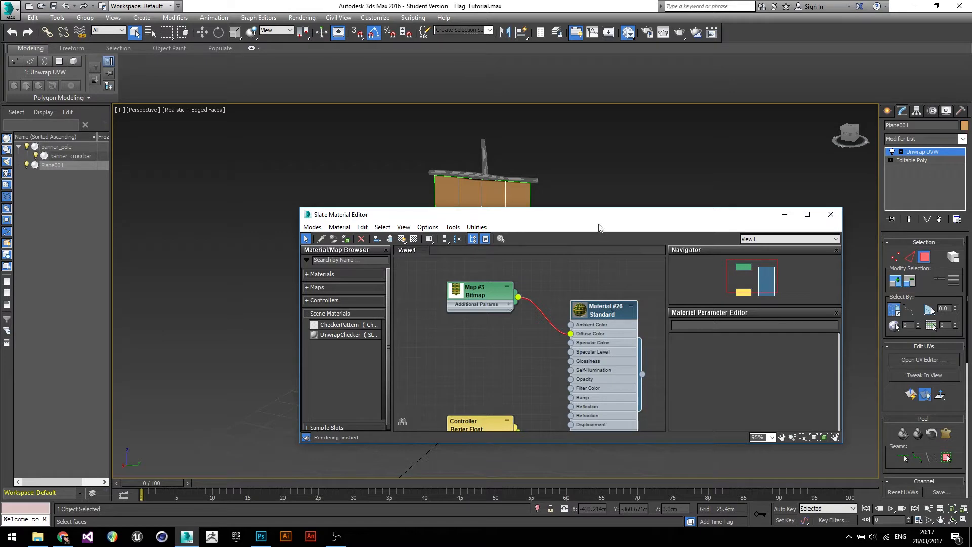
drag(582, 222, 538, 252)
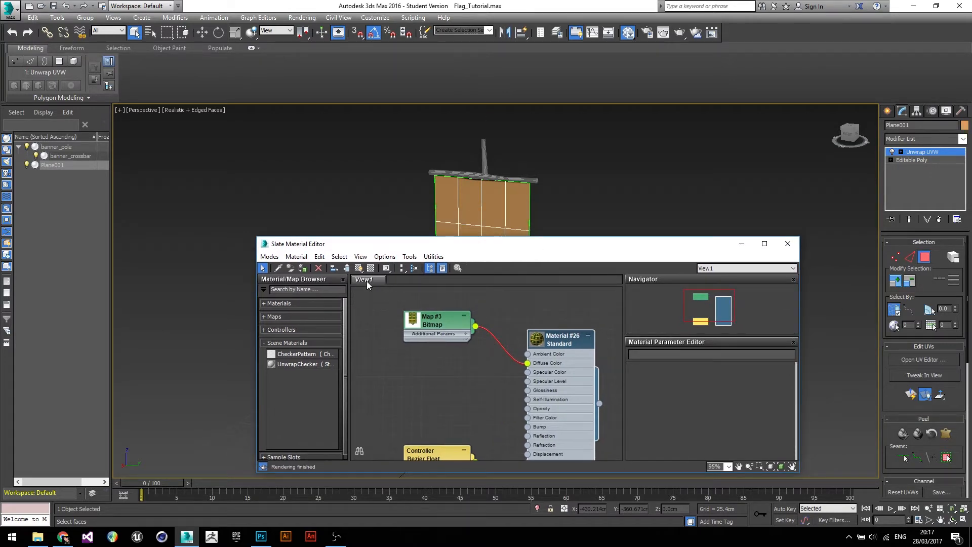
click(302, 268)
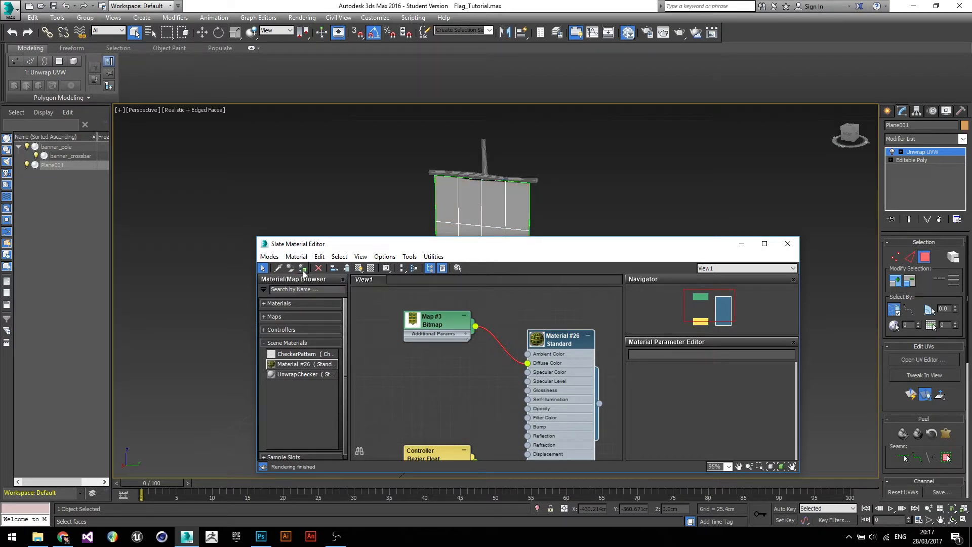
- Show the material's texture in the viewport and inspect the textured banner from different angles
drag(484, 250, 448, 262)
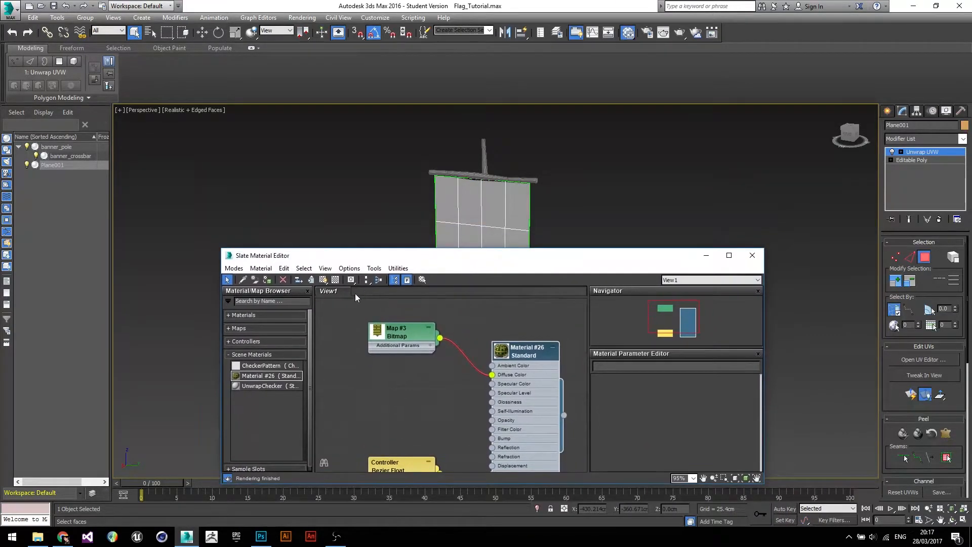
click(324, 281)
mouse_move(428, 260)
mouse_down()
mouse_move(653, 385)
mouse_move(663, 365)
mouse_up()
mouse_move(417, 234)
alt+middle_down()
mouse_move(603, 227)
mouse_move(421, 233)
alt+middle_up()
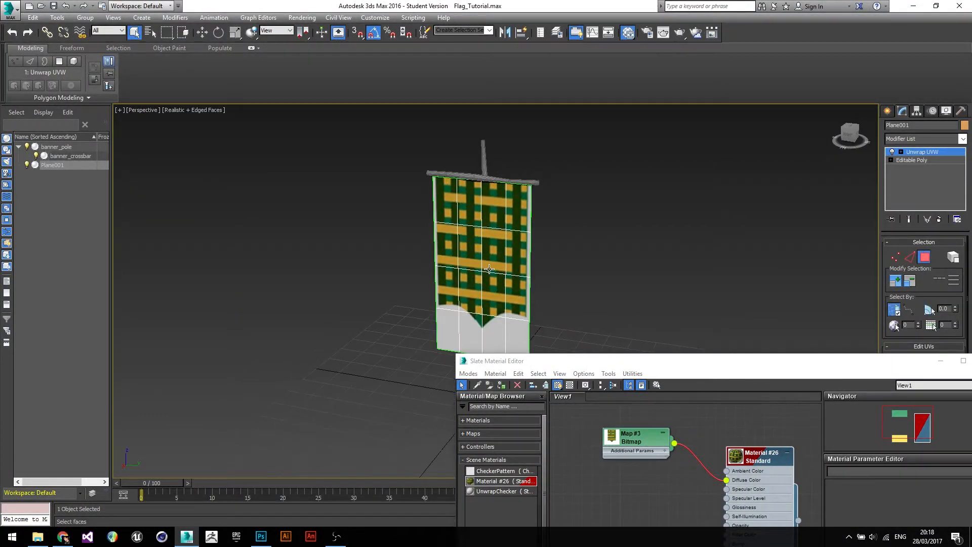
middle_drag(489, 269, 416, 194)
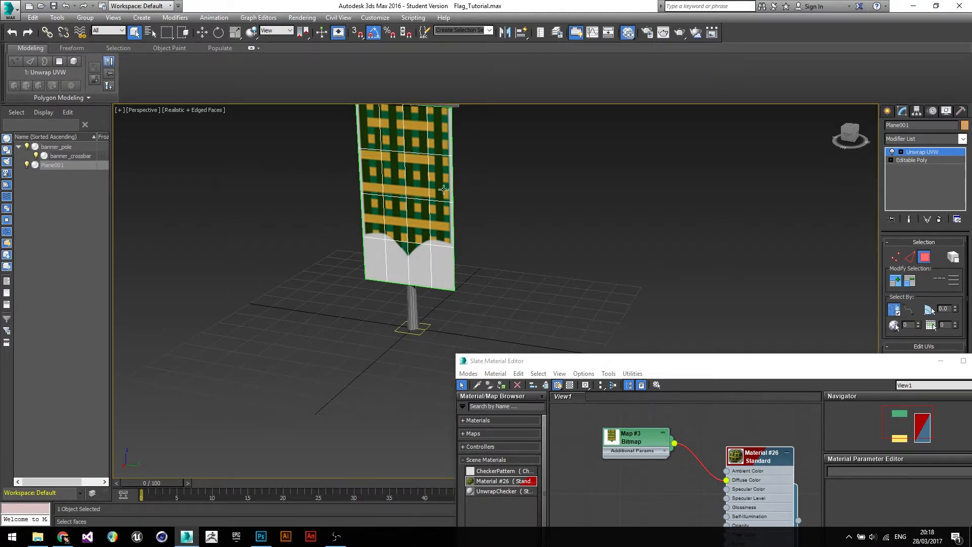
alt+middle_drag(396, 245, 412, 204)
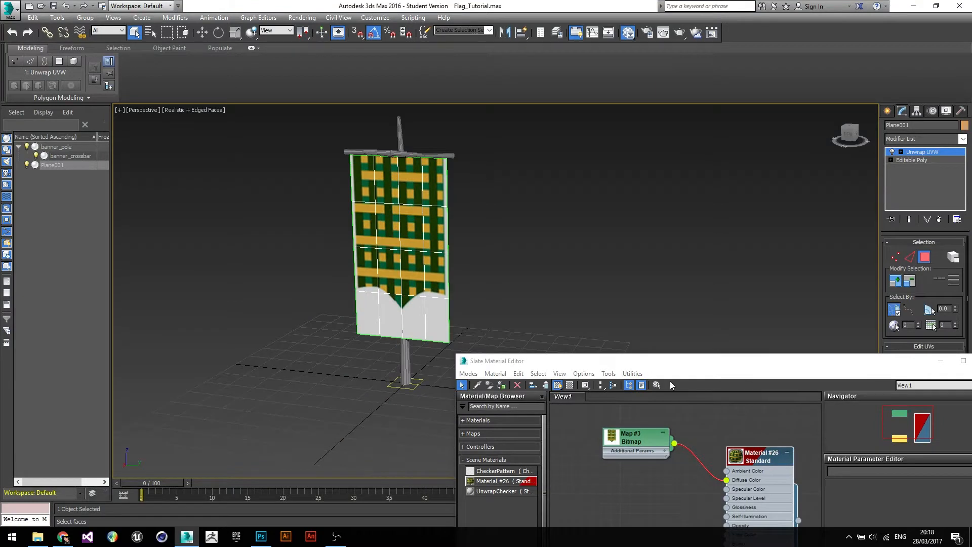
drag(707, 364, 432, 195)
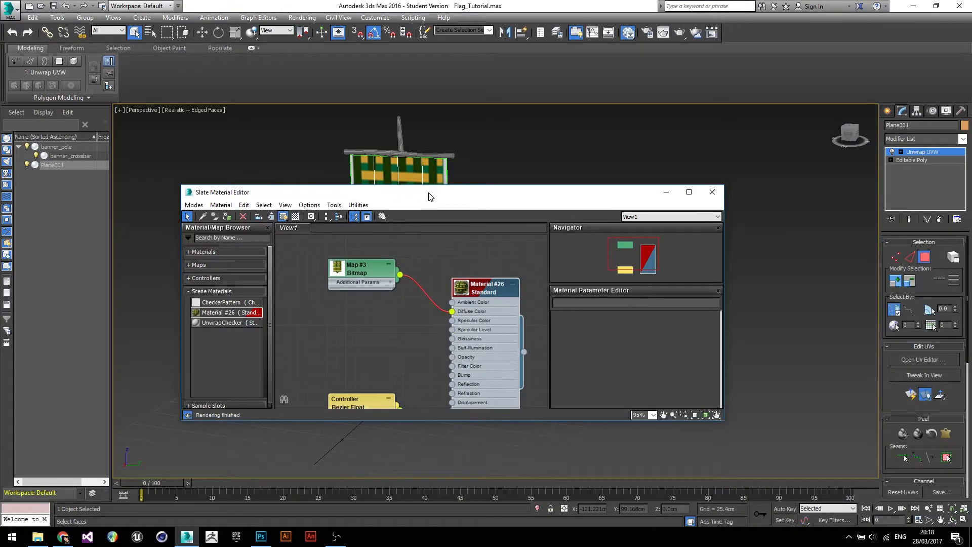
- Switch to Photoshop and delete the white background around the banner on Layer 1 with the Magic Wand Tool
click(261, 538)
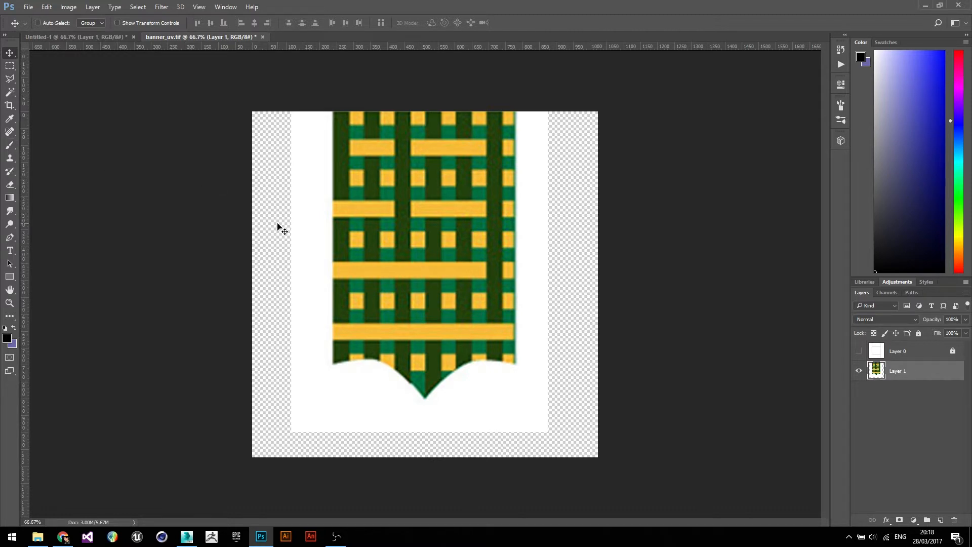
key(w)
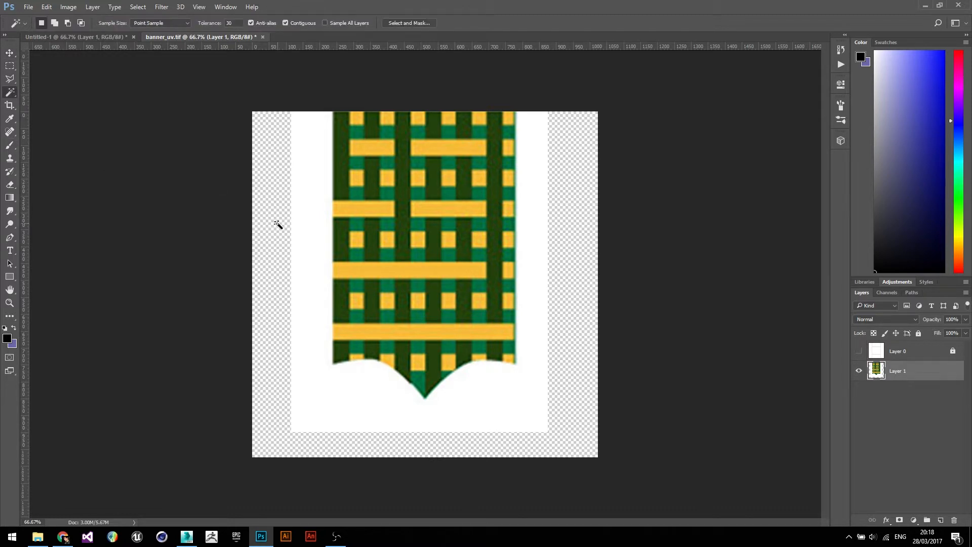
click(12, 94)
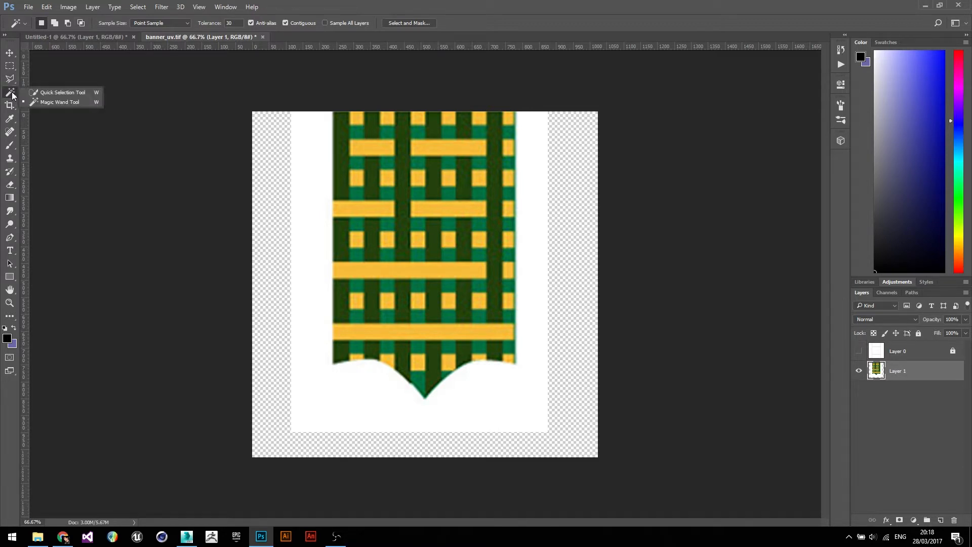
click(58, 101)
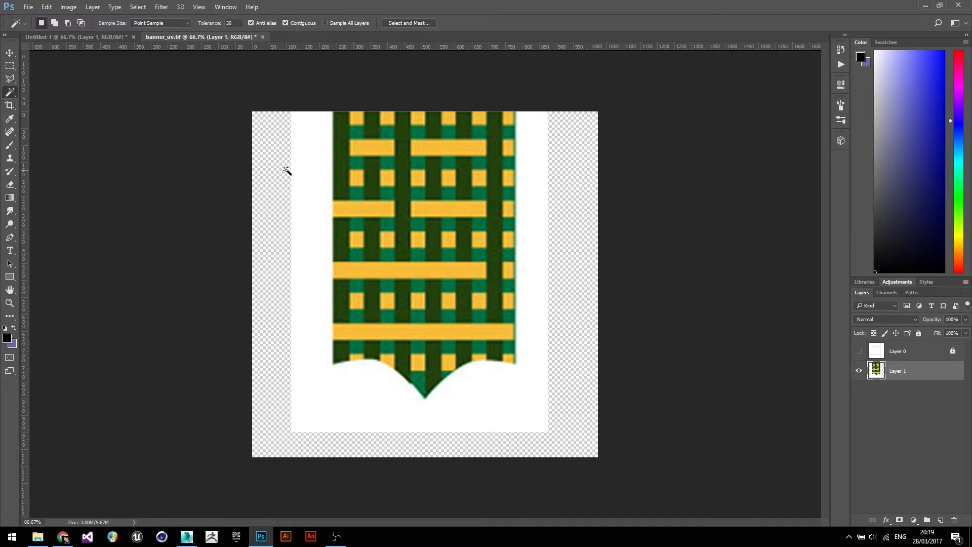
click(522, 289)
key(Delete)
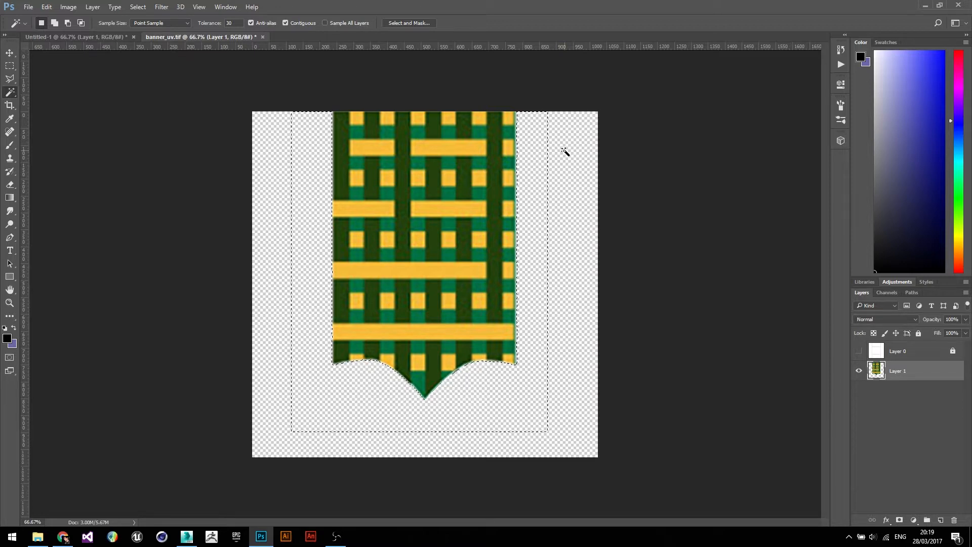
key(ctrl+d)
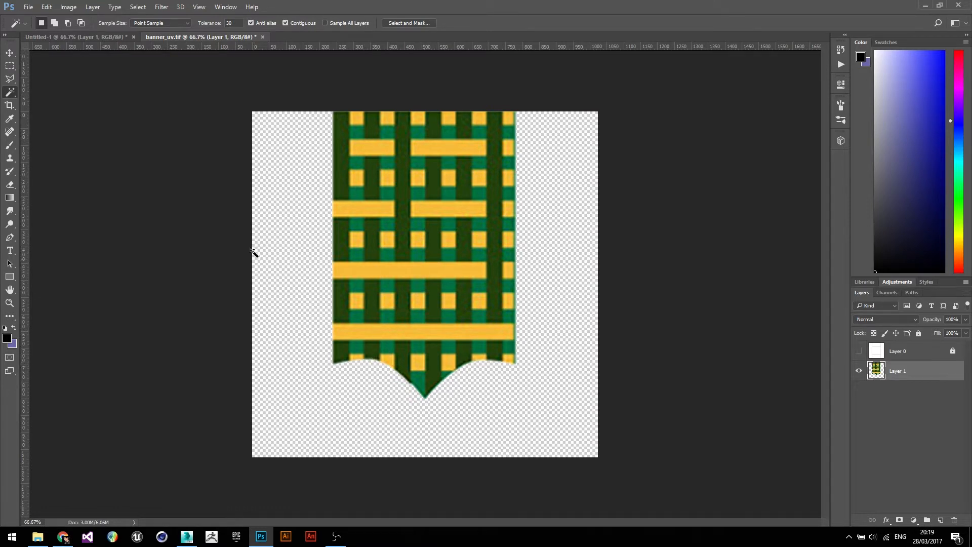
- Cut a ragged, torn edge along the banner's pointed bottom with the Lasso Tool, then deselect
click(10, 78)
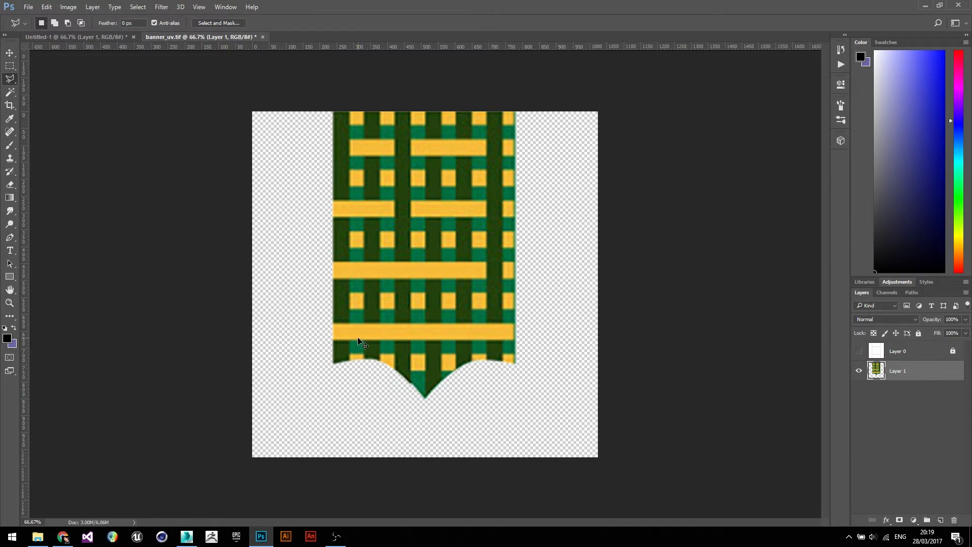
key(ctrl+plus)
key(ctrl+plus)
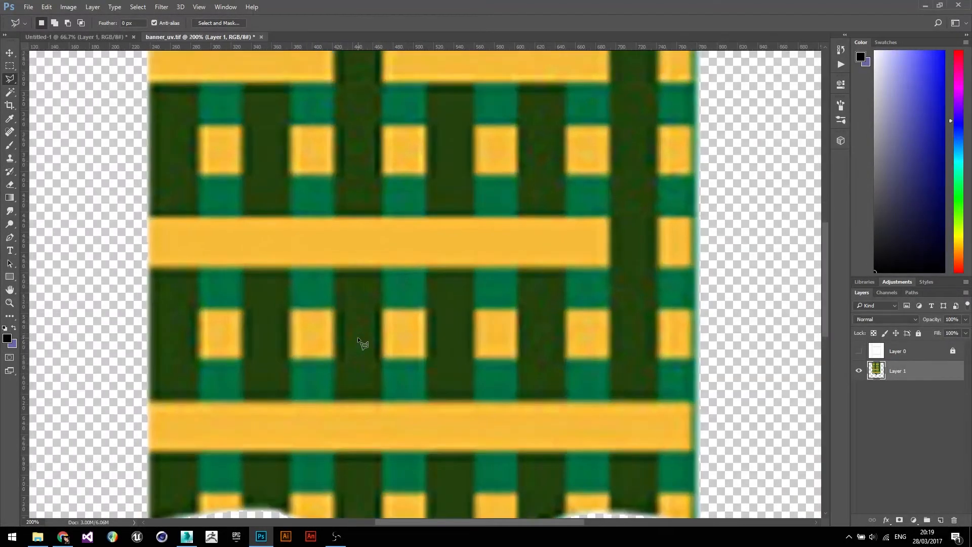
mouse_move(349, 321)
mouse_down()
mouse_move(375, 289)
mouse_move(380, 193)
mouse_up()
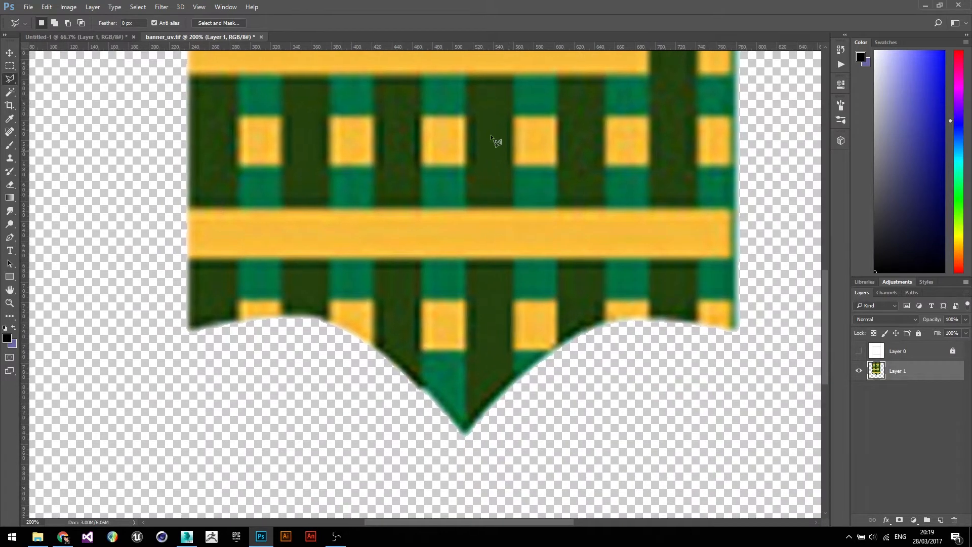
drag(426, 294, 406, 280)
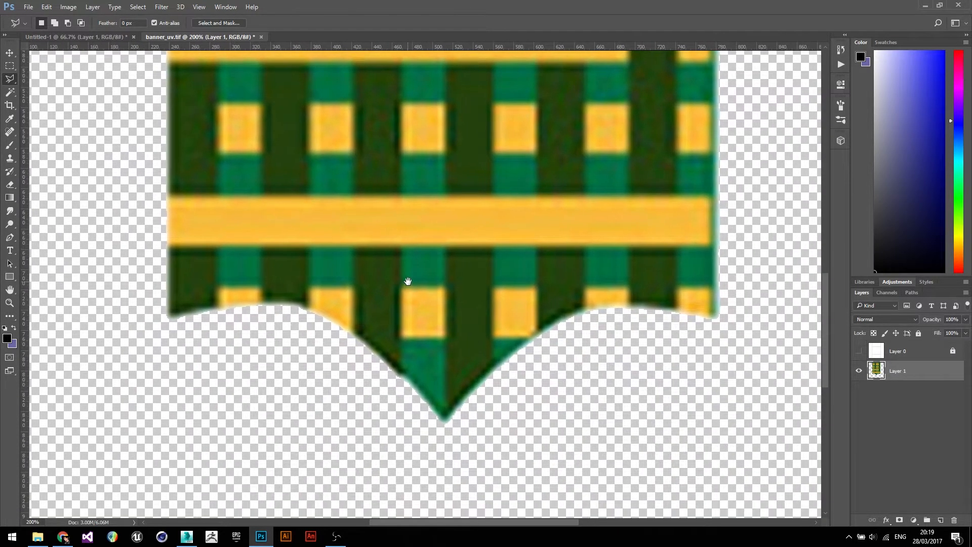
right_click(9, 83)
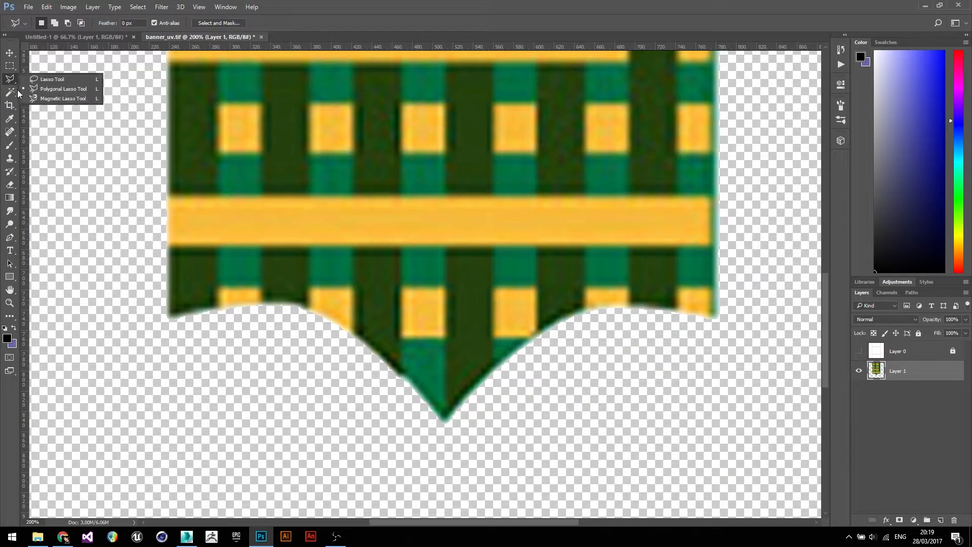
click(50, 79)
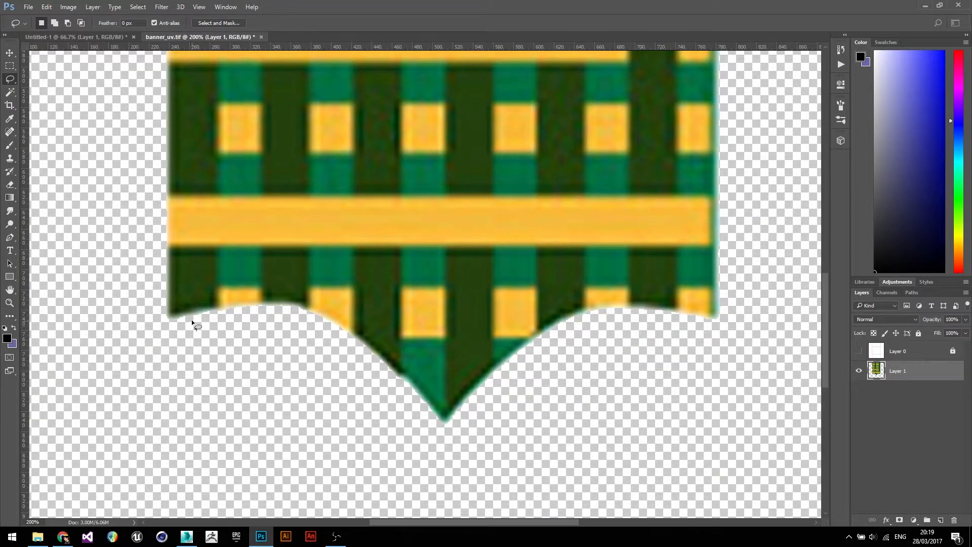
mouse_move(189, 320)
mouse_down()
mouse_move(200, 315)
mouse_move(210, 244)
mouse_move(210, 316)
mouse_up()
drag(232, 317, 255, 251)
mouse_move(259, 211)
mouse_down()
mouse_move(264, 230)
mouse_move(243, 311)
mouse_up()
mouse_move(335, 329)
mouse_down()
mouse_move(350, 309)
mouse_move(368, 333)
mouse_up()
mouse_move(394, 372)
mouse_down()
mouse_move(420, 385)
mouse_move(428, 442)
mouse_up()
mouse_move(493, 405)
mouse_down()
mouse_move(482, 326)
mouse_move(499, 350)
mouse_up()
mouse_move(562, 310)
mouse_down()
mouse_move(621, 288)
mouse_move(647, 317)
mouse_move(693, 281)
mouse_up()
mouse_move(695, 314)
mouse_down()
mouse_move(709, 324)
mouse_move(634, 473)
mouse_move(346, 464)
mouse_move(188, 364)
mouse_up()
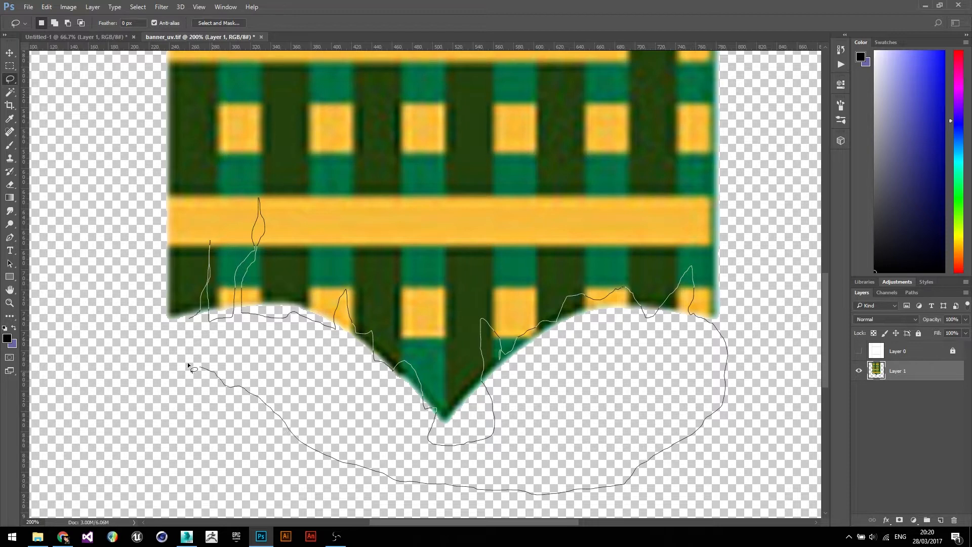
drag(192, 320, 190, 318)
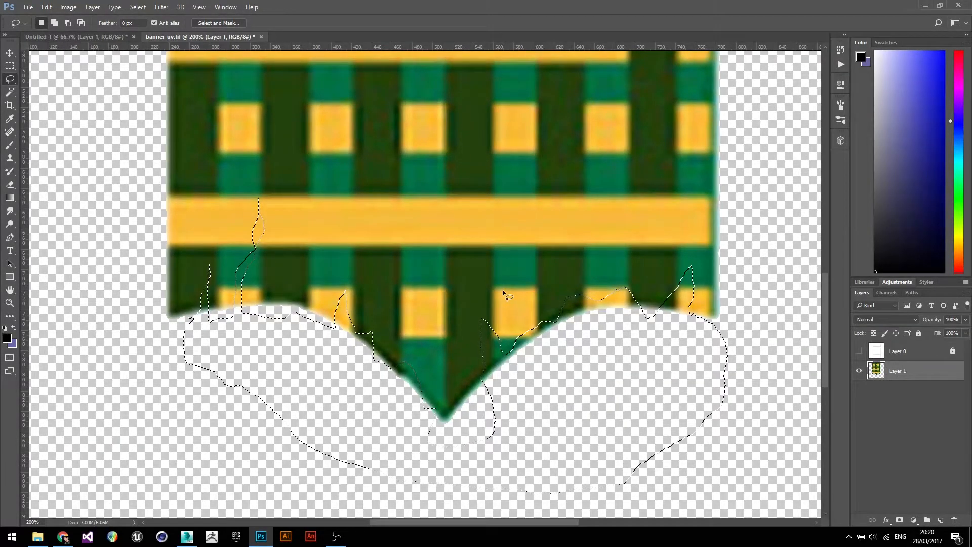
key(Delete)
key(ctrl+d)
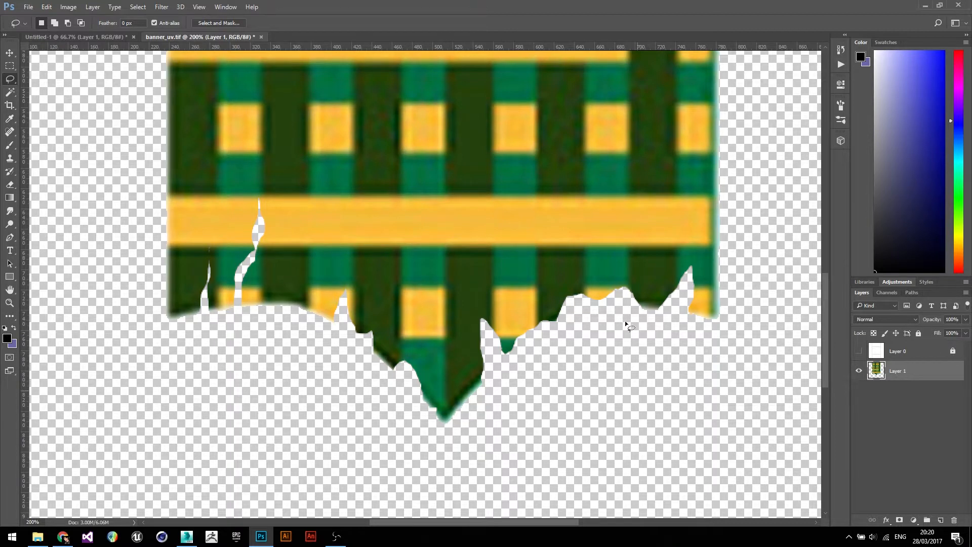
- Cut thin diagonal tear slits into the middle of the banner with the Lasso Tool
drag(475, 267, 446, 410)
drag(486, 134, 475, 192)
mouse_move(412, 314)
mouse_down()
mouse_move(411, 334)
mouse_move(427, 288)
mouse_up()
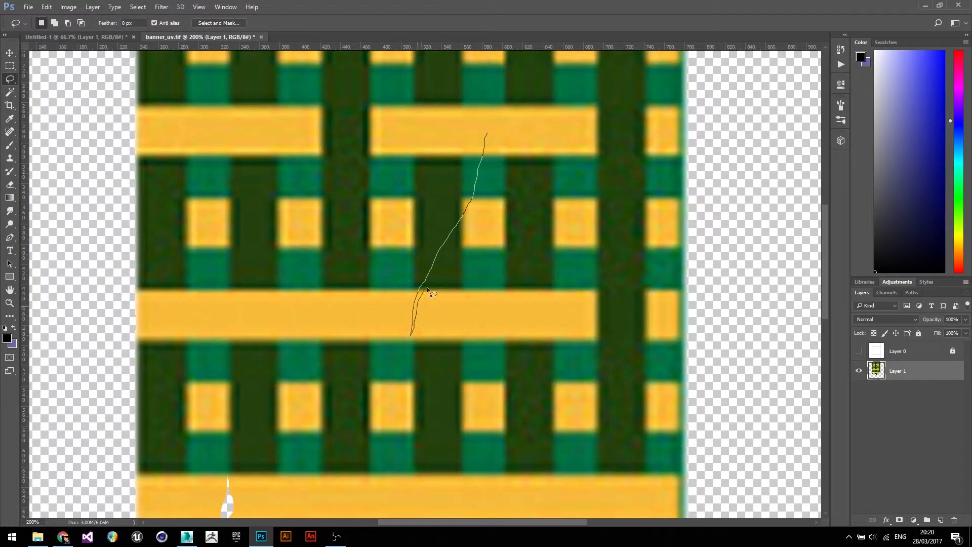
drag(451, 242, 487, 134)
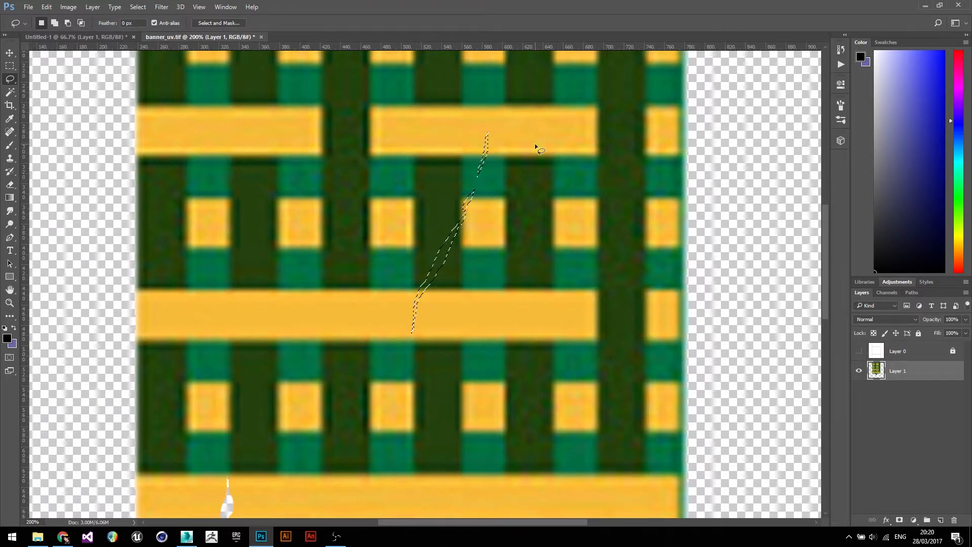
key(ctrl+d)
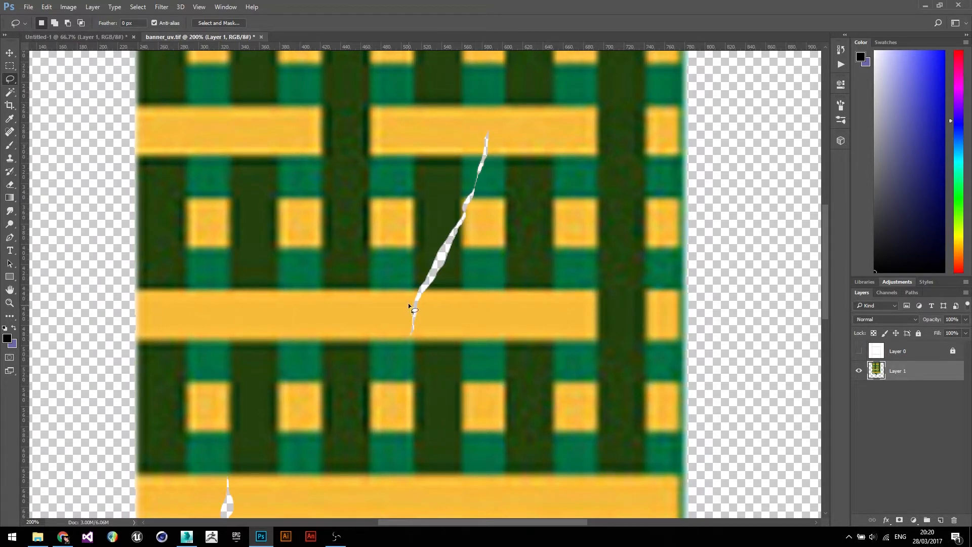
mouse_move(392, 277)
mouse_down()
mouse_move(373, 350)
mouse_move(394, 278)
mouse_up()
key(Delete)
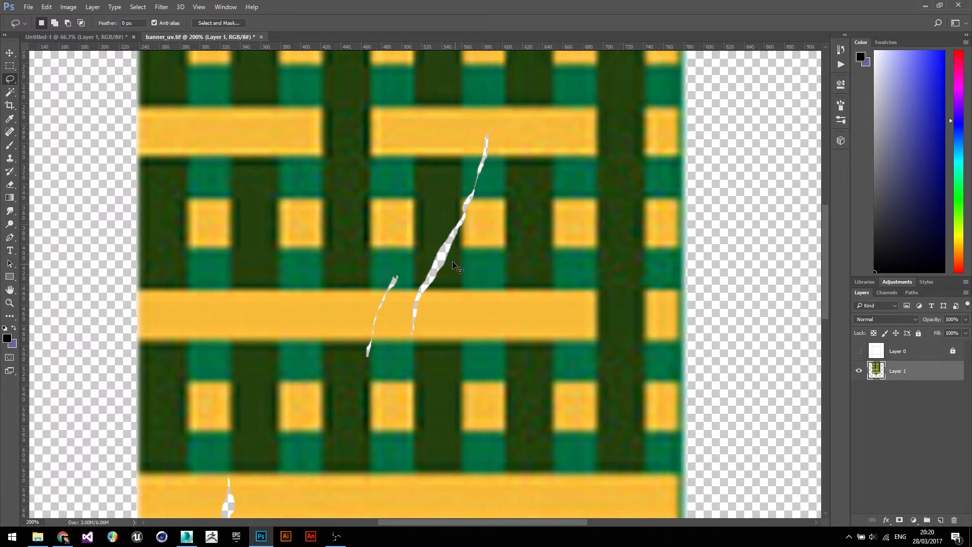
key(ctrl+minus)
key(ctrl+minus)
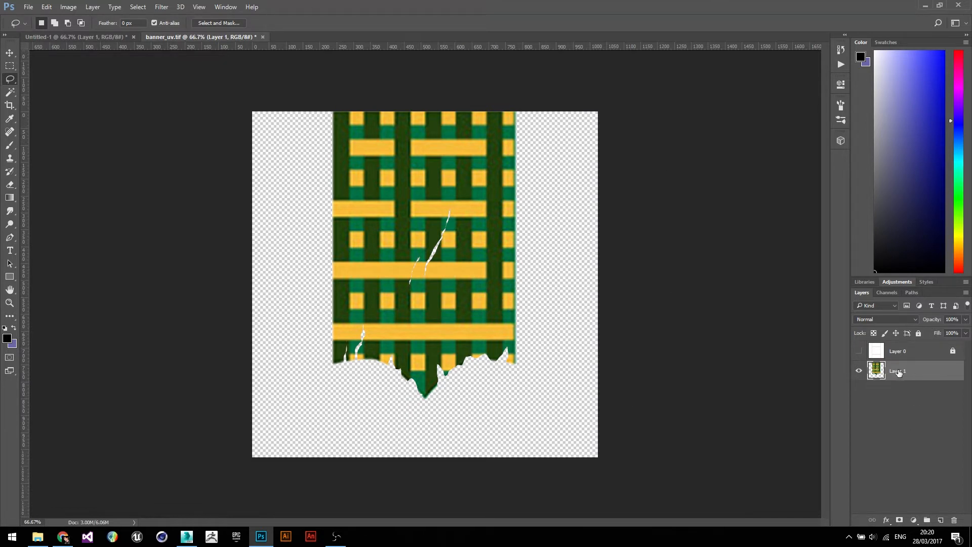
- Add a new layer beneath Layer 1 and fill it with black
click(941, 520)
drag(924, 373, 930, 395)
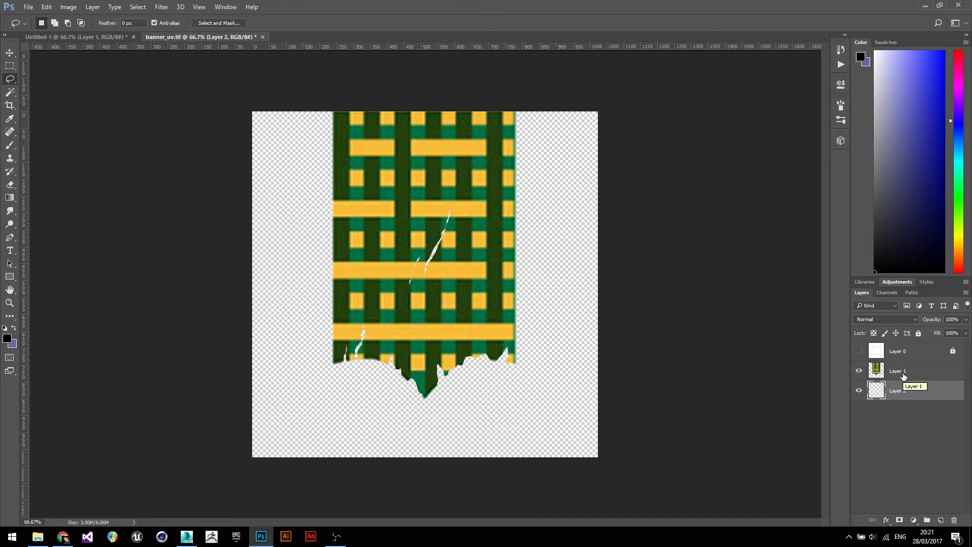
click(9, 342)
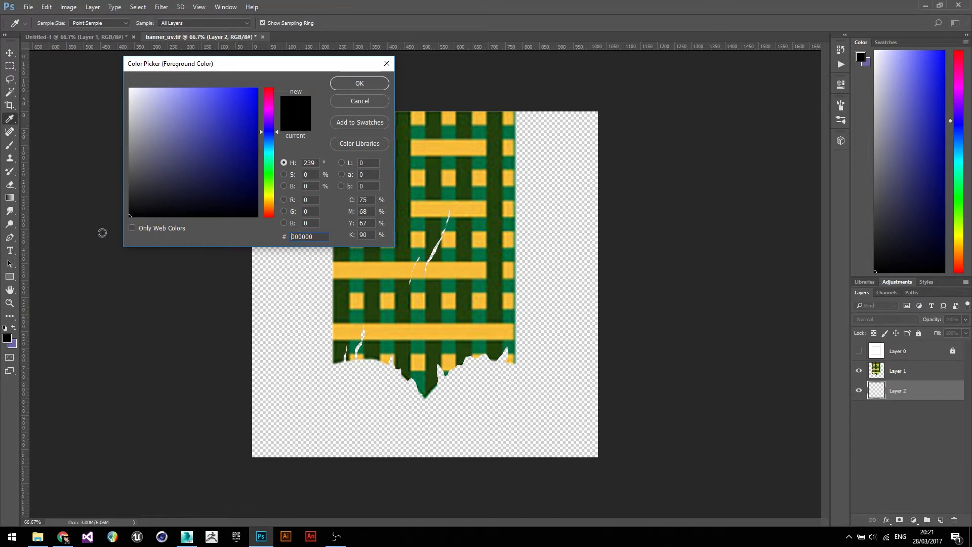
key(l)
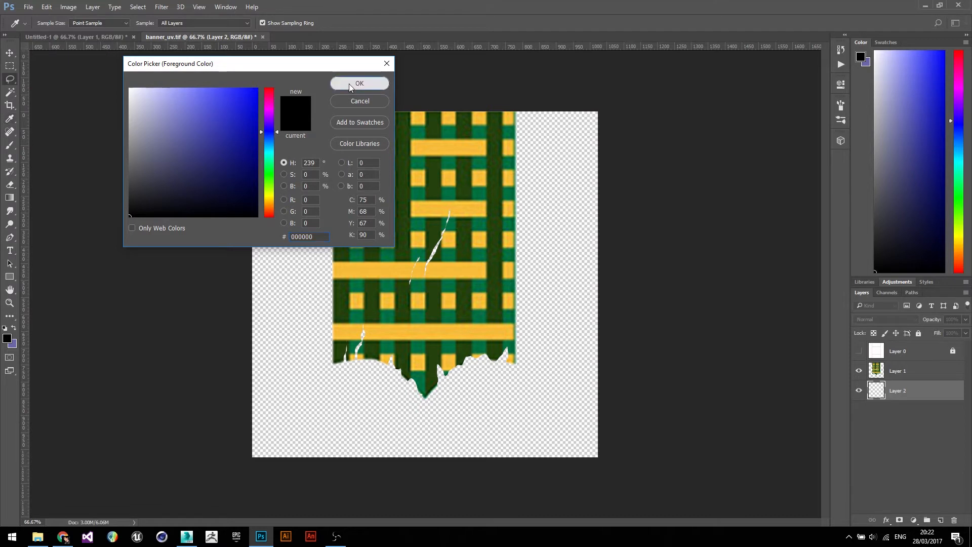
click(349, 83)
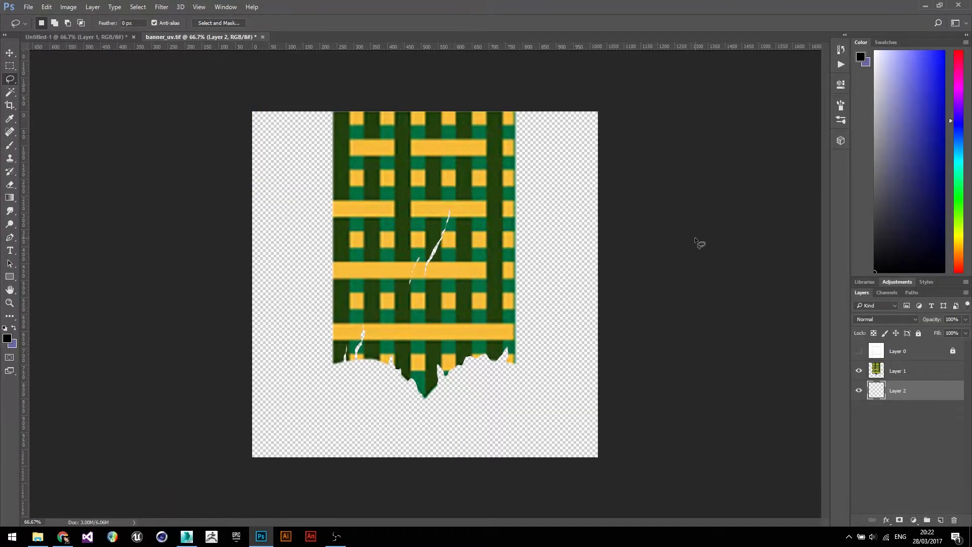
key(ctrl+BackSpace)
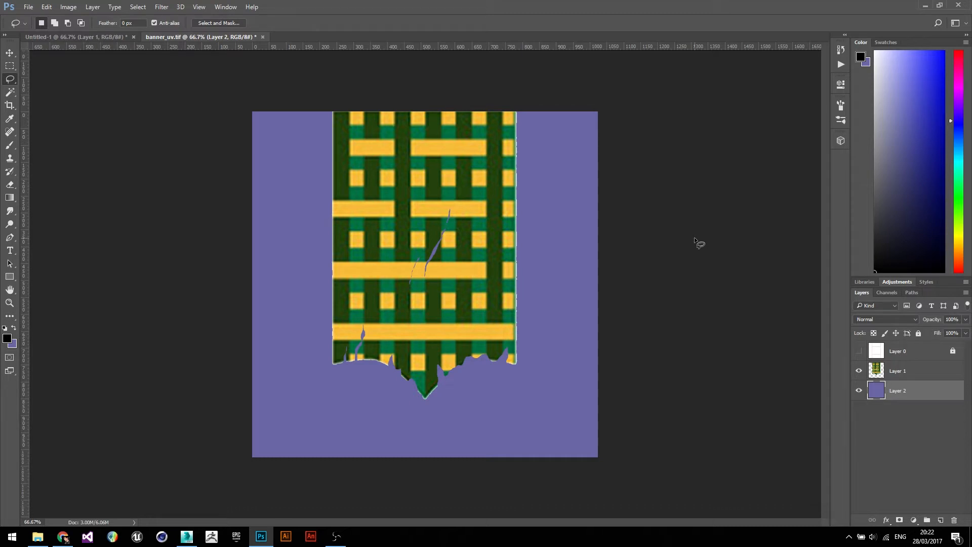
key(alt+BackSpace)
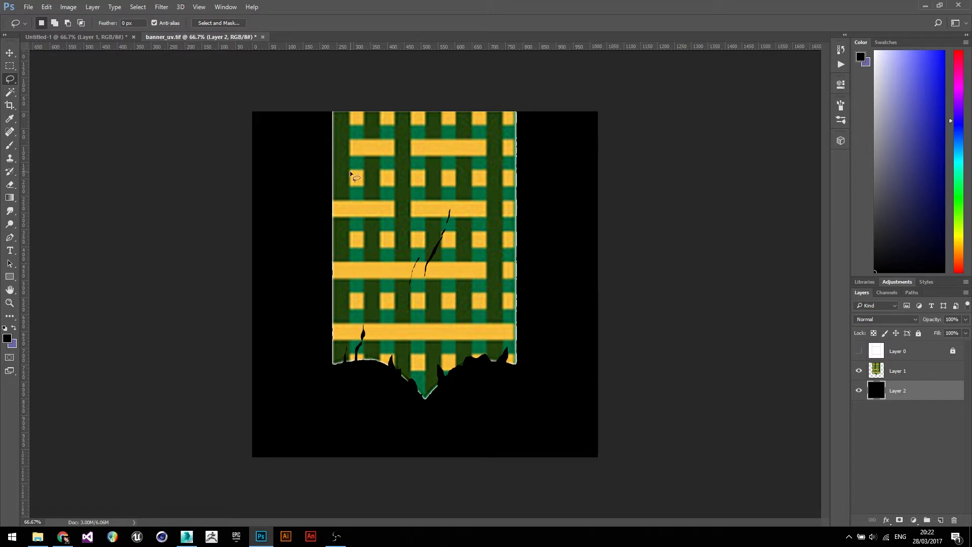
key(ctrl+plus)
key(ctrl+plus)
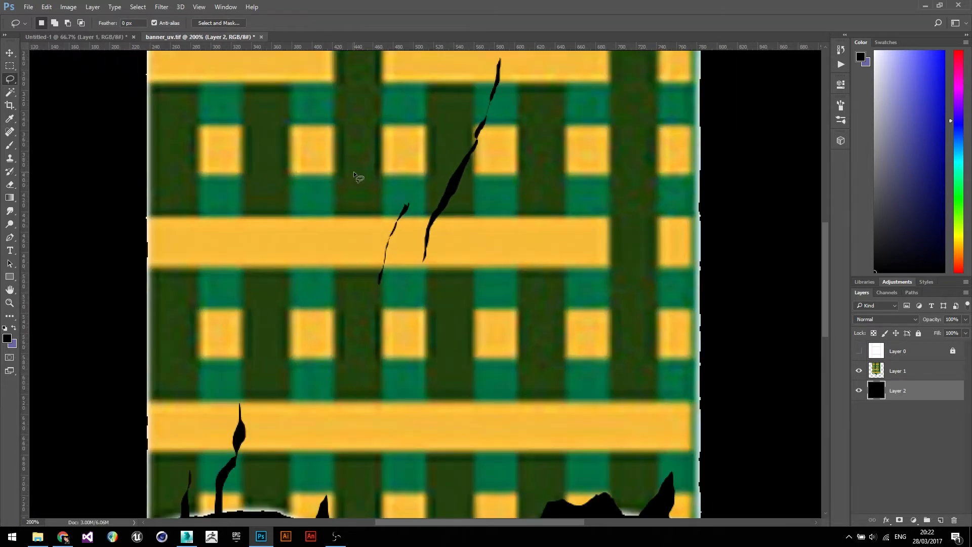
drag(185, 146, 321, 185)
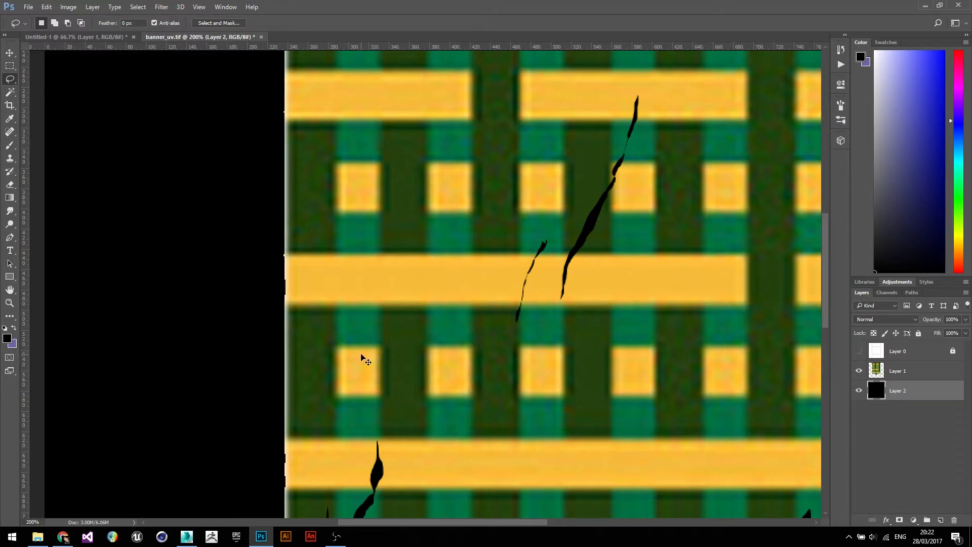
key(ctrl+minus)
key(ctrl+minus)
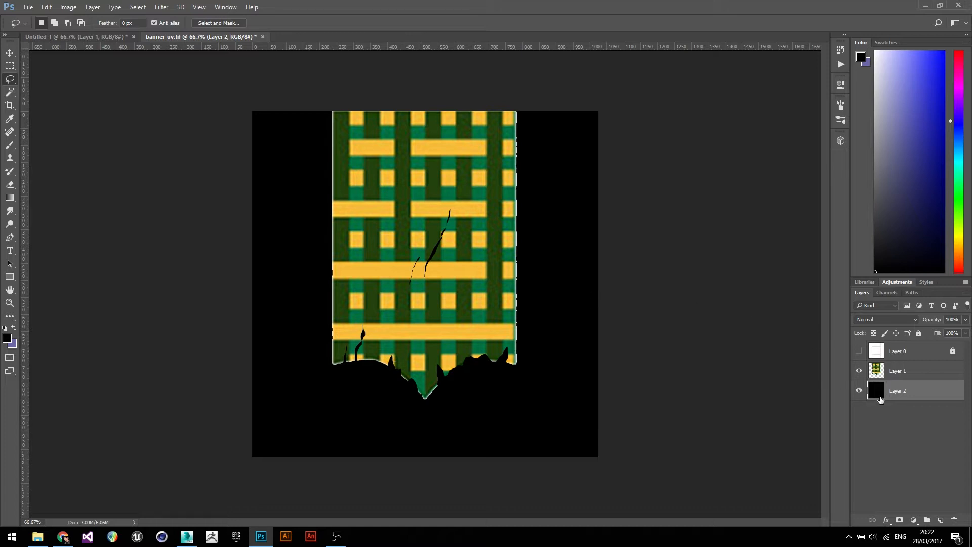
- Try softening the edges by loading Layer 1's outline as a selection with a 5 px feather and inverting it
click(898, 373)
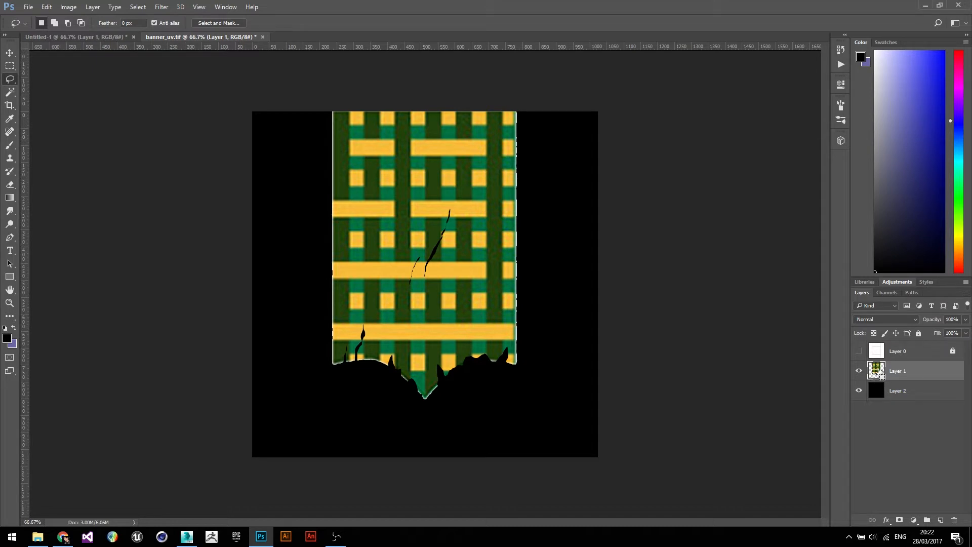
ctrl+click(880, 374)
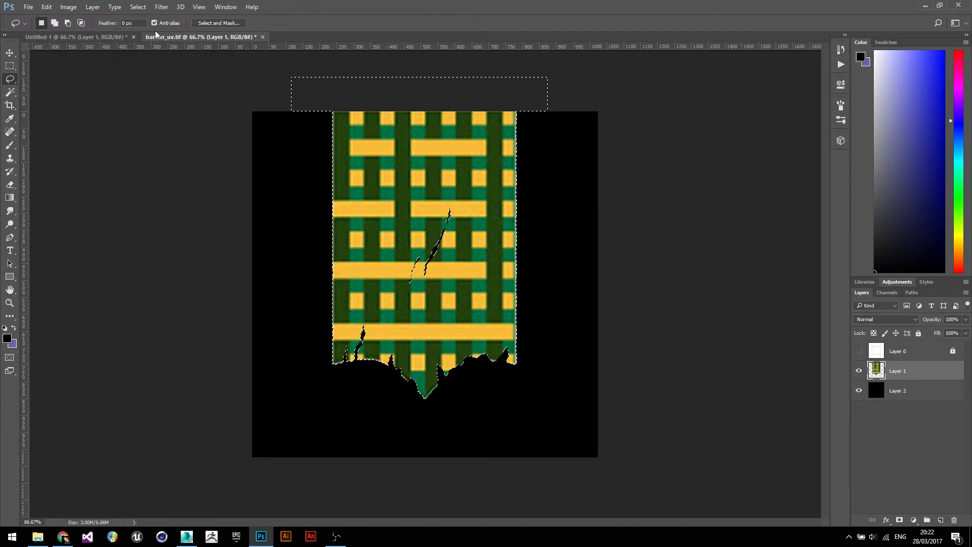
click(123, 23)
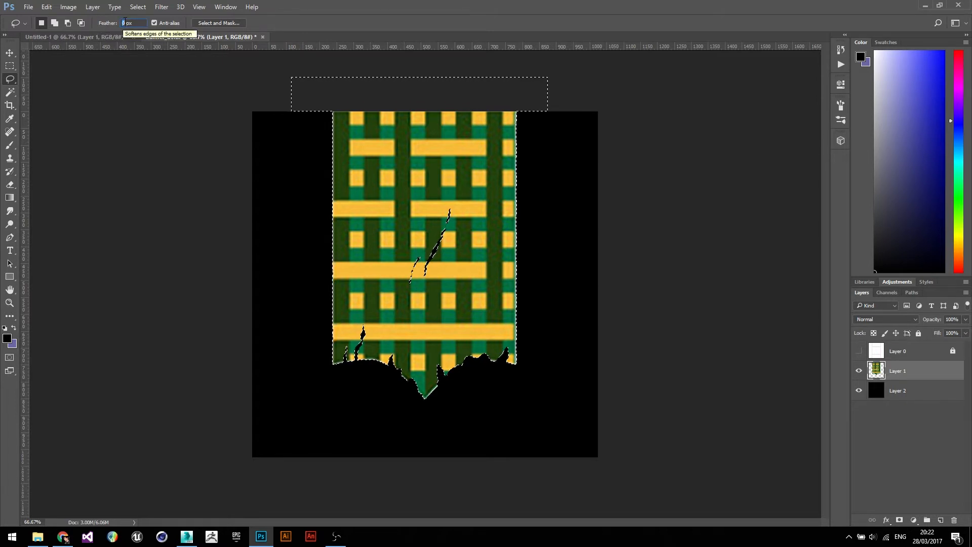
text(5)
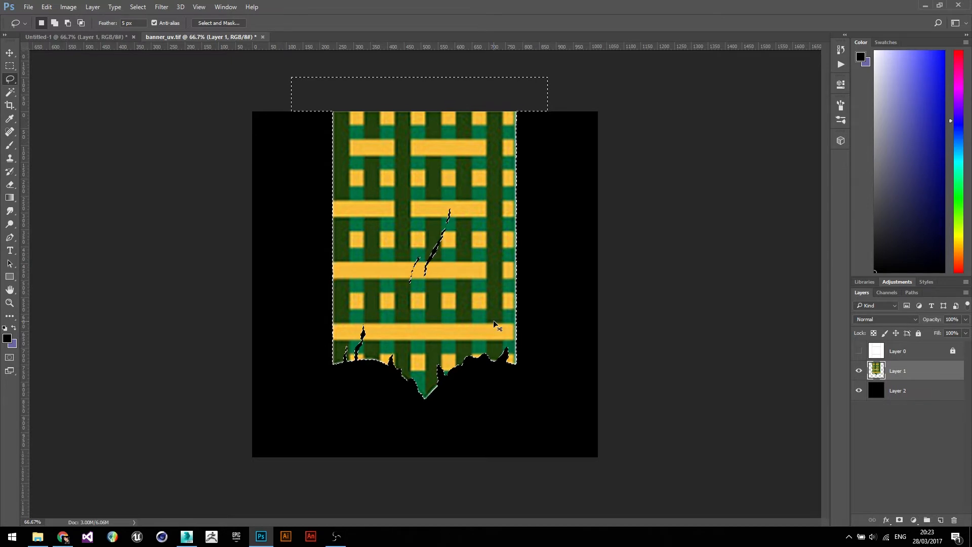
key(ctrl+shift+i)
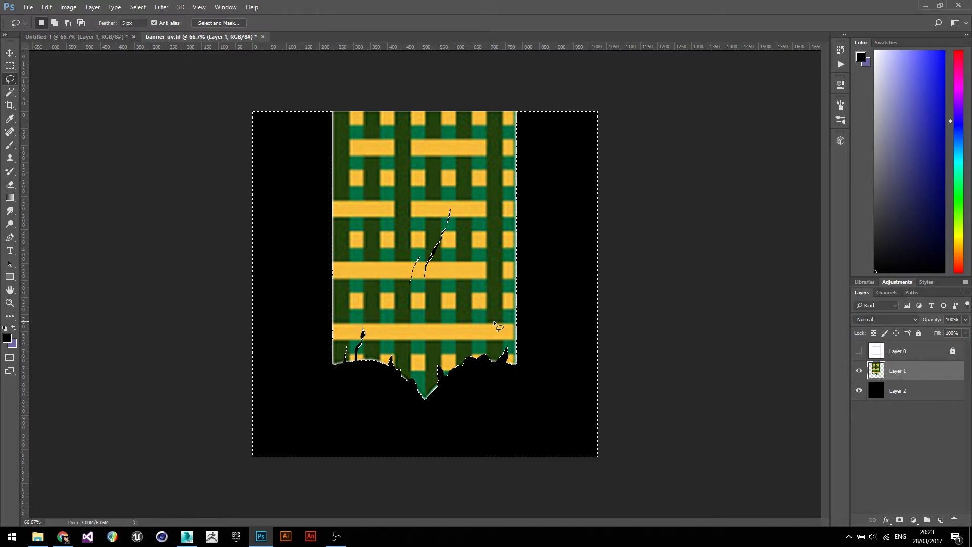
key(ctrl+plus)
key(ctrl+plus)
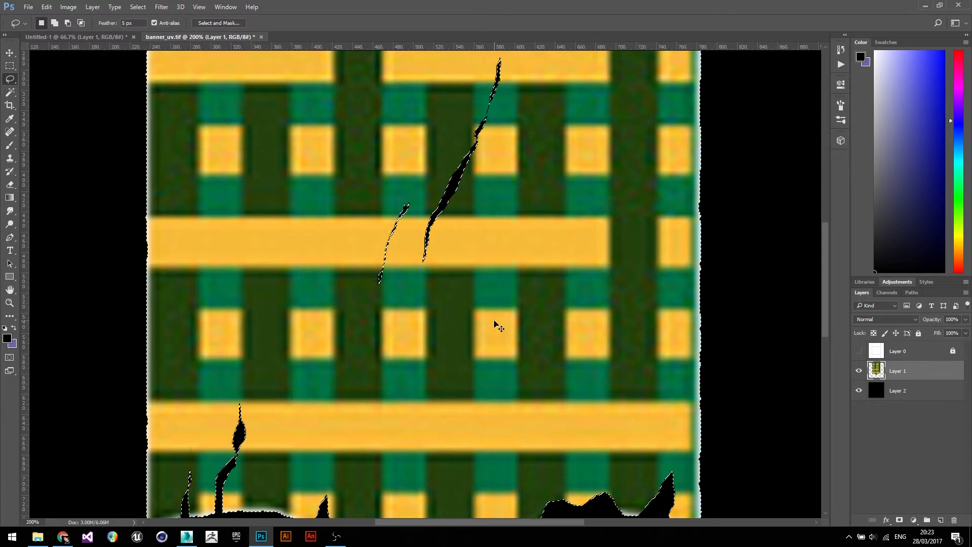
key(ctrl+minus)
key(ctrl+minus)
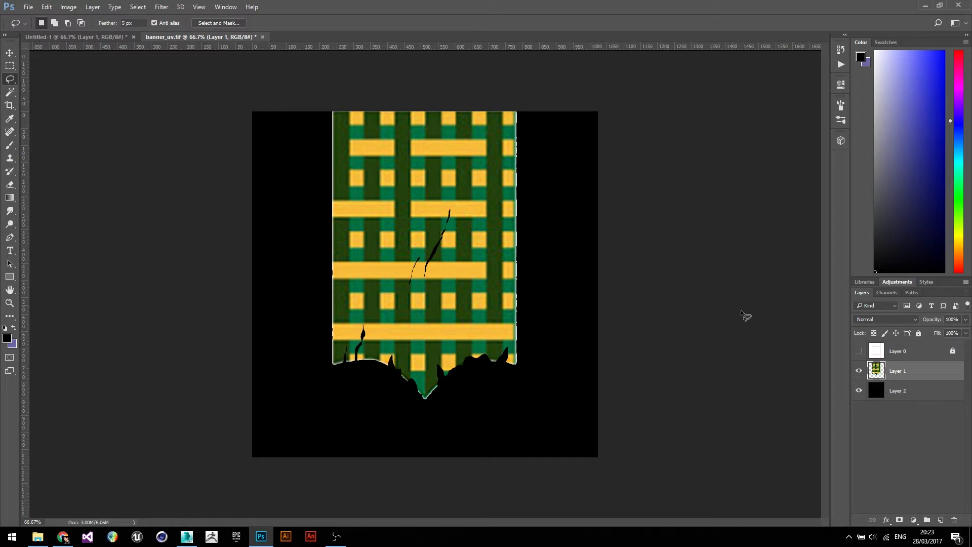
- Load Layer 1's outline as a selection and feather the selection by 10 pixels
ctrl+click(879, 371)
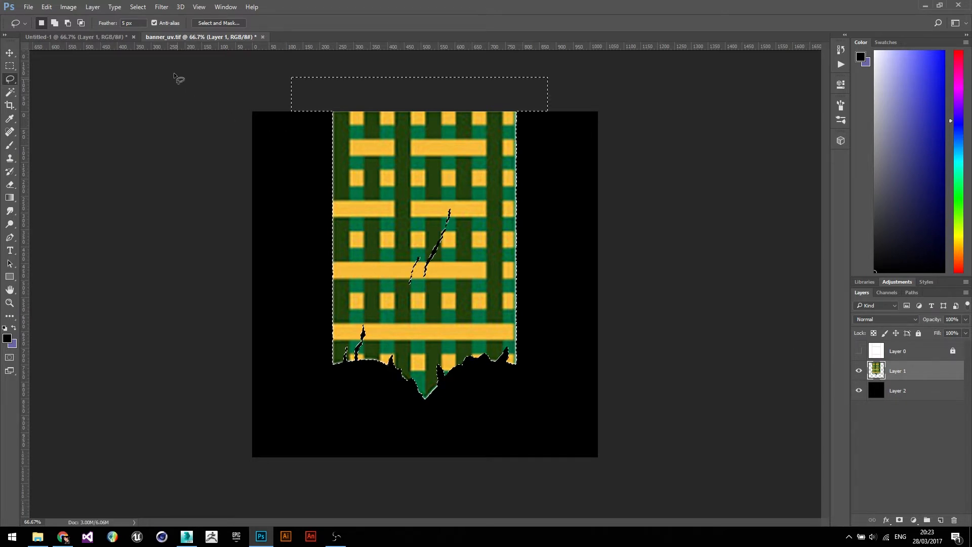
click(136, 7)
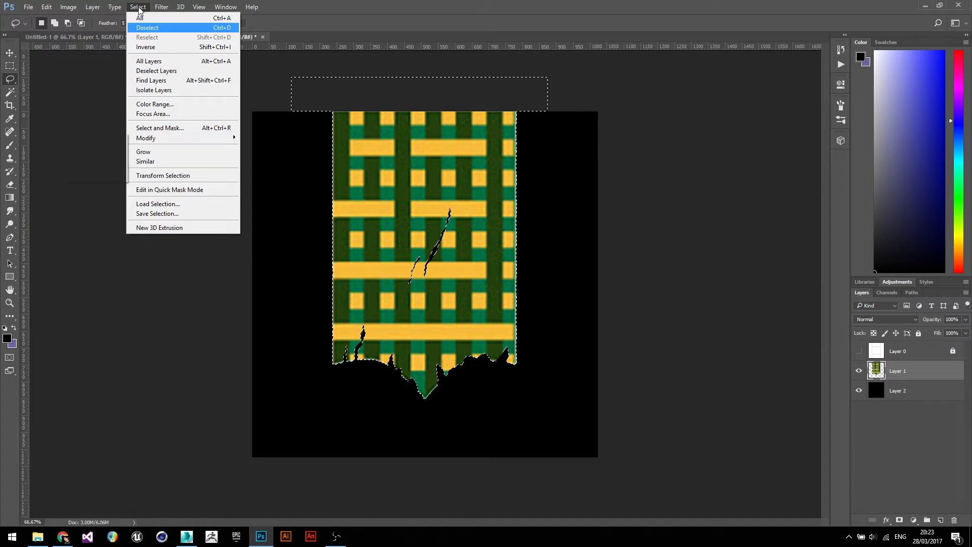
mouse_move(162, 138)
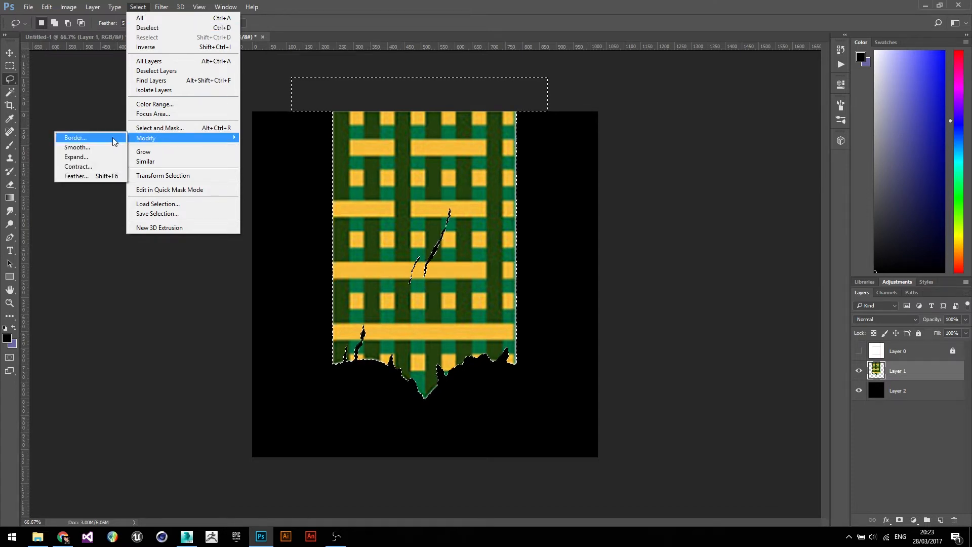
click(102, 175)
drag(495, 163, 618, 131)
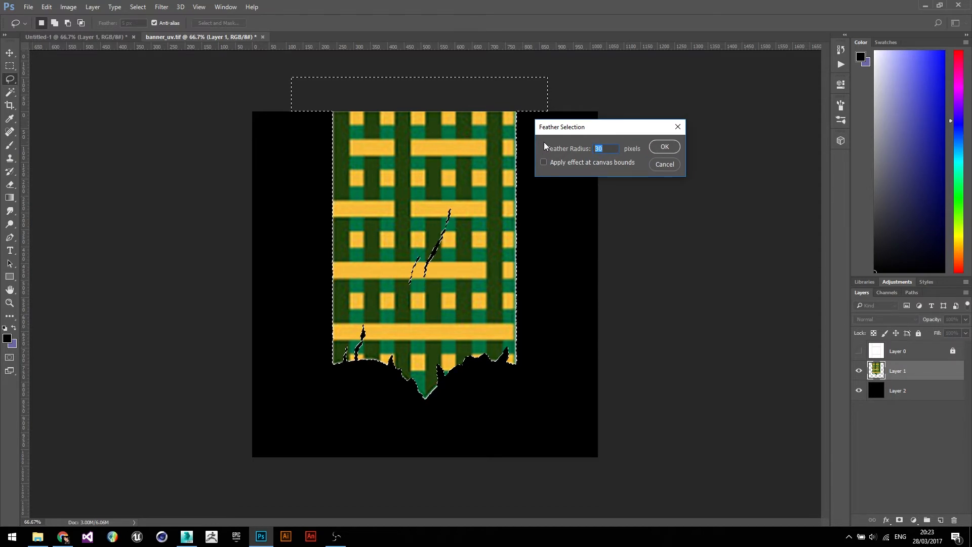
text(5)
key(BackSpace)
text(10)
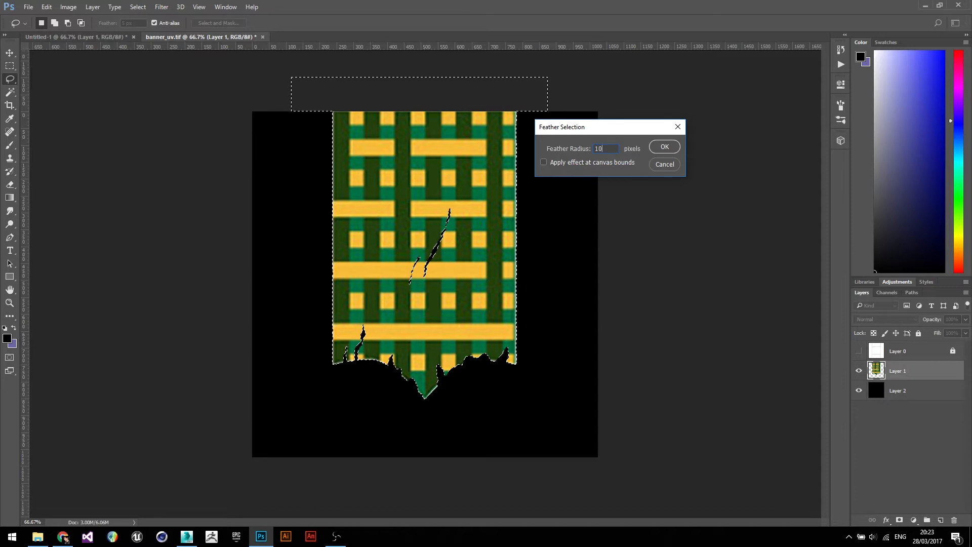
click(665, 148)
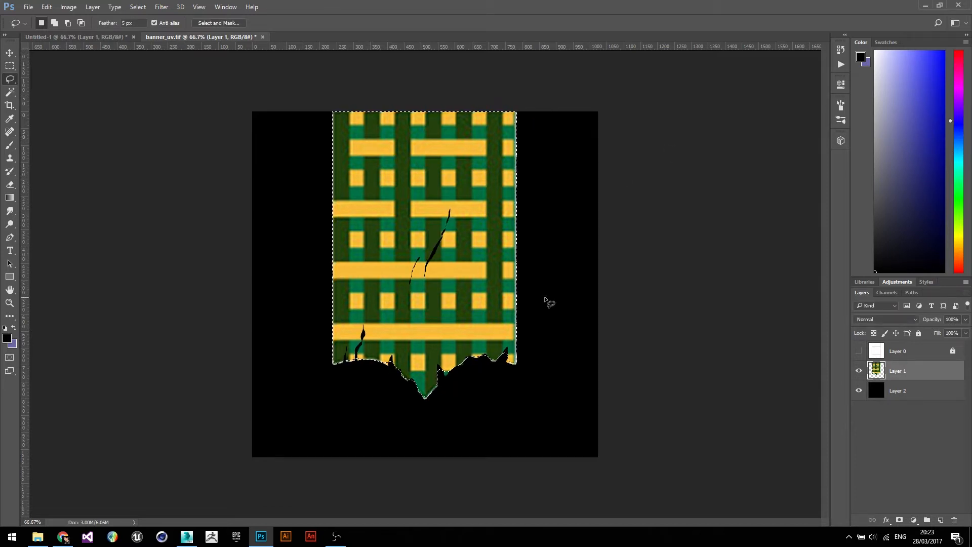
- Invert the feathered selection and delete it from Layer 1 to soften the banner's edges
key(ctrl+shift+i)
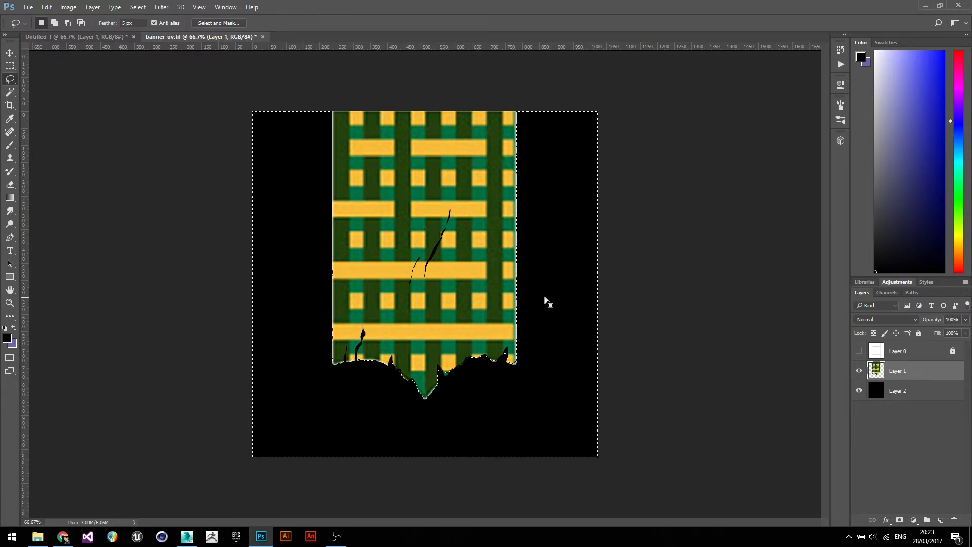
key(Delete)
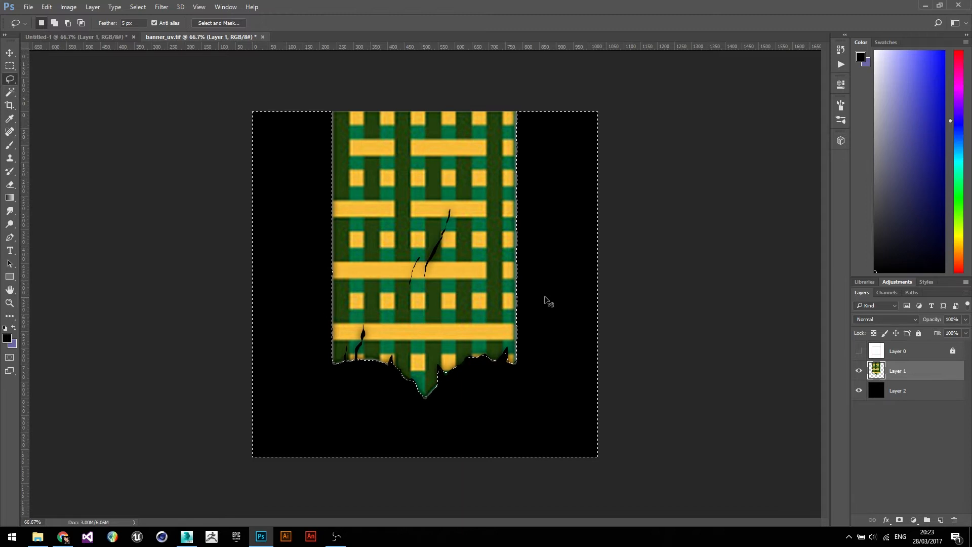
key(ctrl+d)
key(ctrl+shift+d)
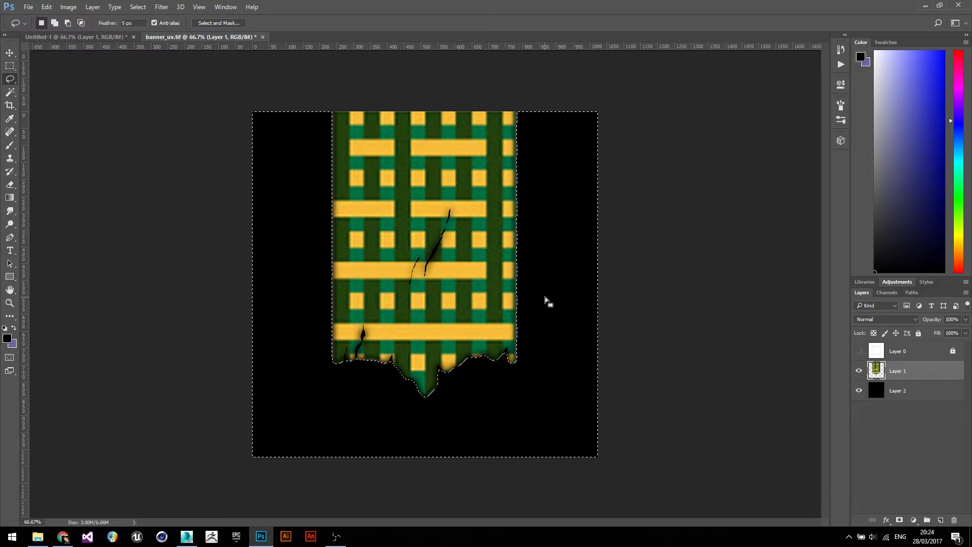
key(ctrl+s)
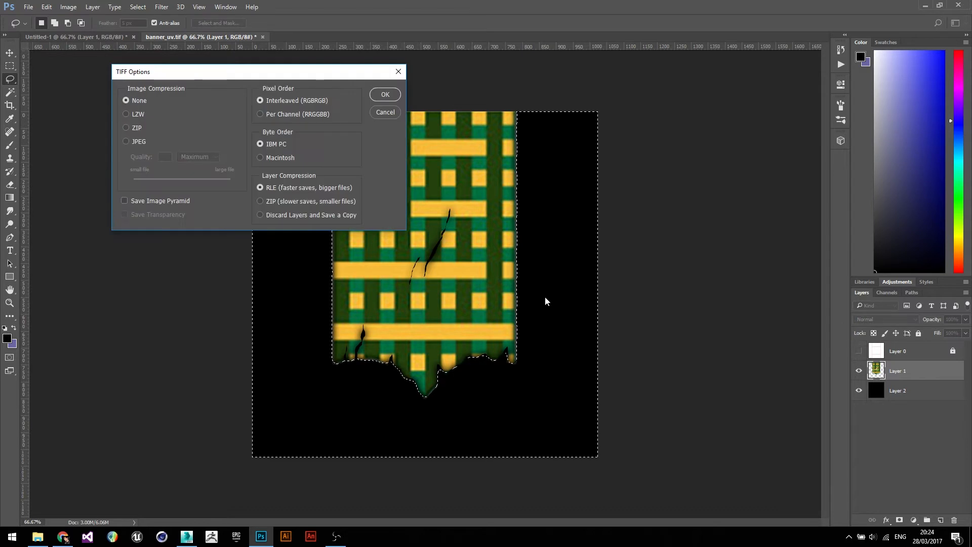
click(385, 112)
click(387, 113)
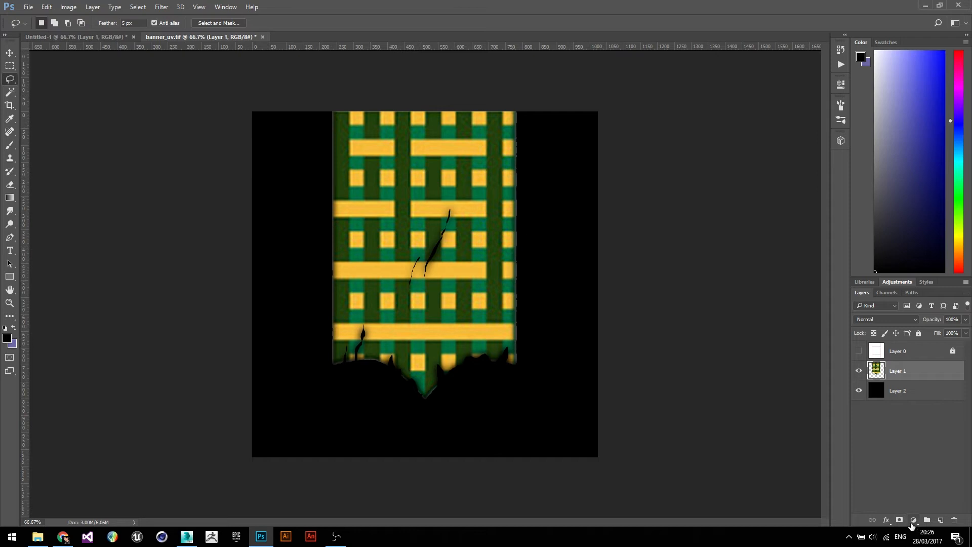
- Add a Hue/Saturation adjustment clipped to Layer 1 with Lightness set to +100 to turn the banner white
click(914, 520)
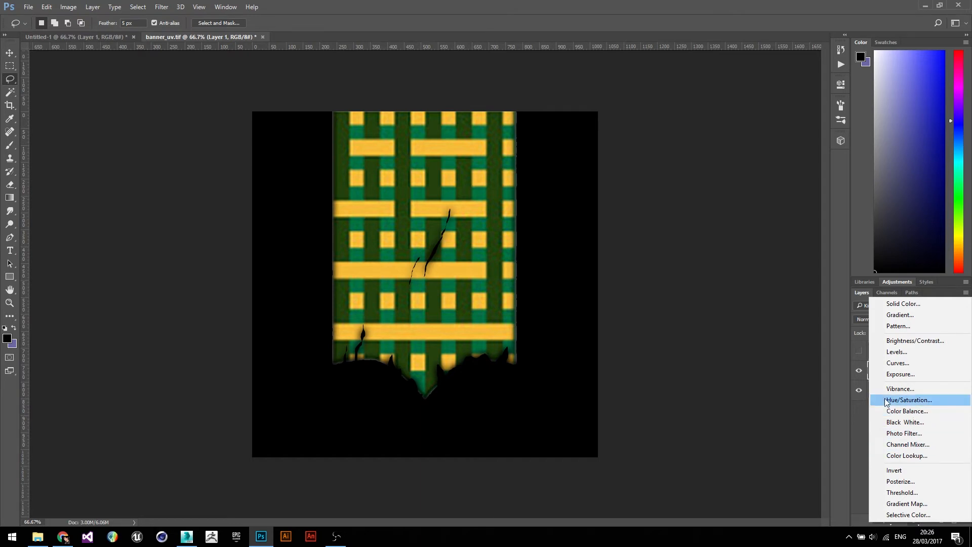
click(902, 400)
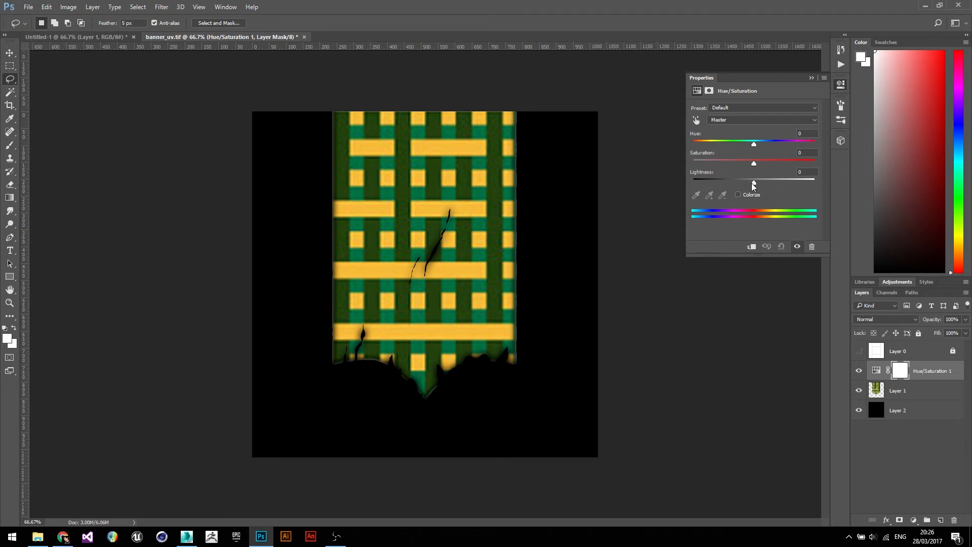
drag(753, 183, 819, 190)
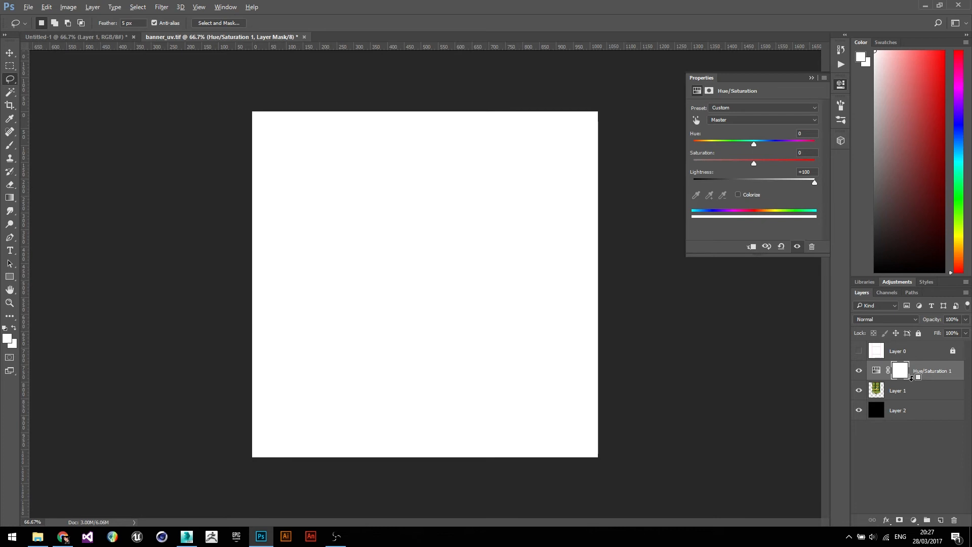
alt+click(911, 378)
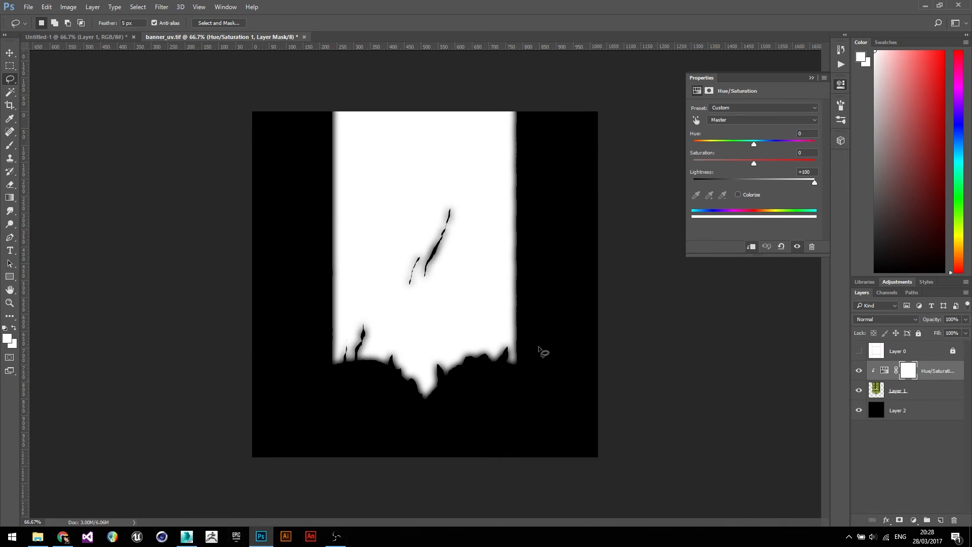
- Save the image as a Targa file named banner_alp.tga
click(28, 7)
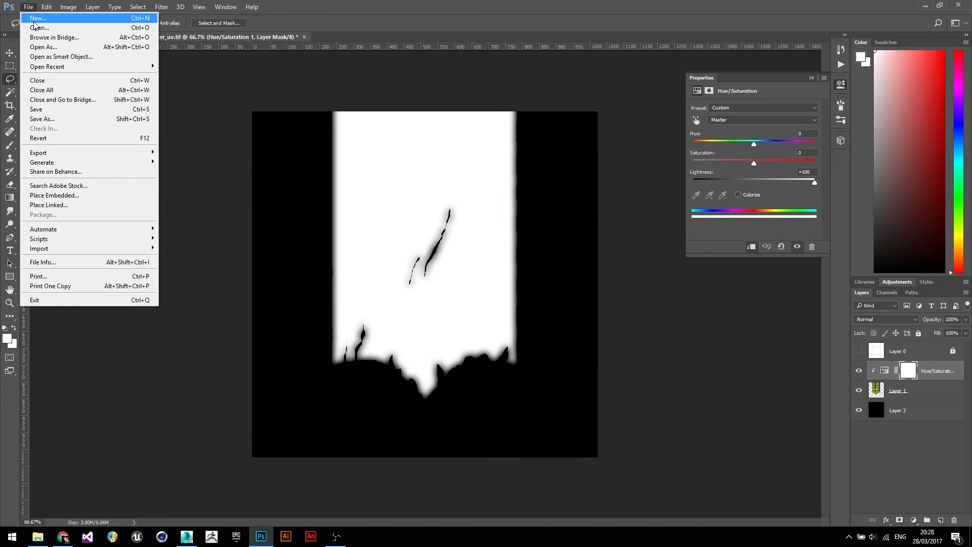
click(42, 119)
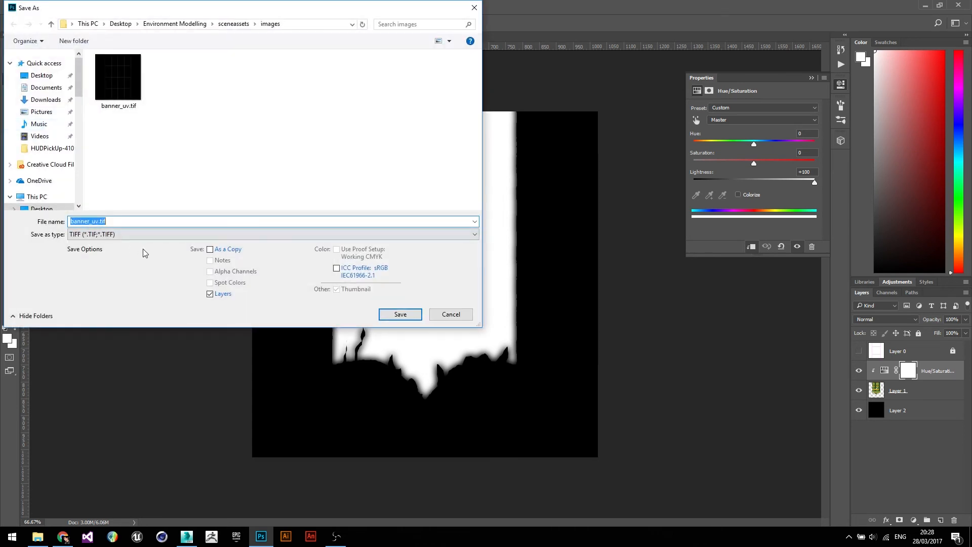
click(148, 235)
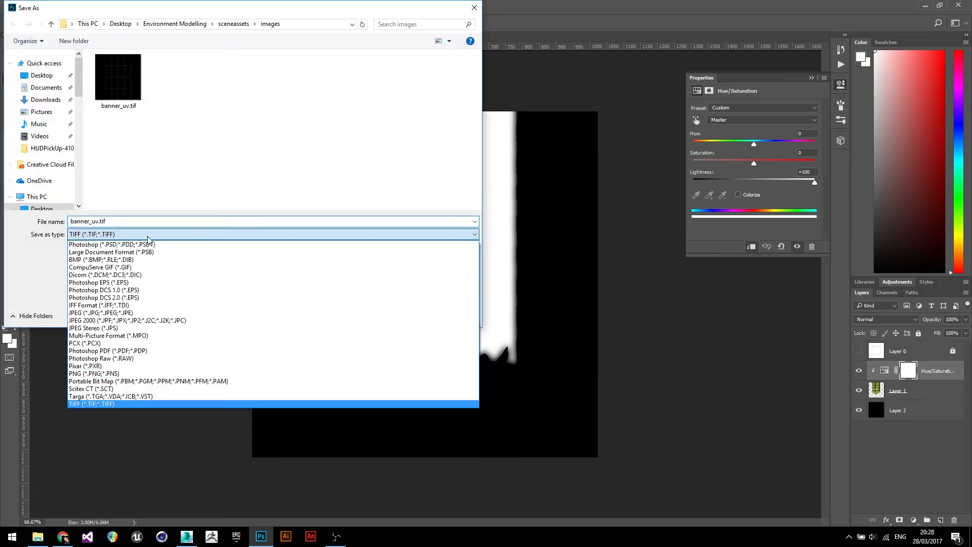
click(141, 398)
click(101, 221)
double_click(91, 221)
click(93, 221)
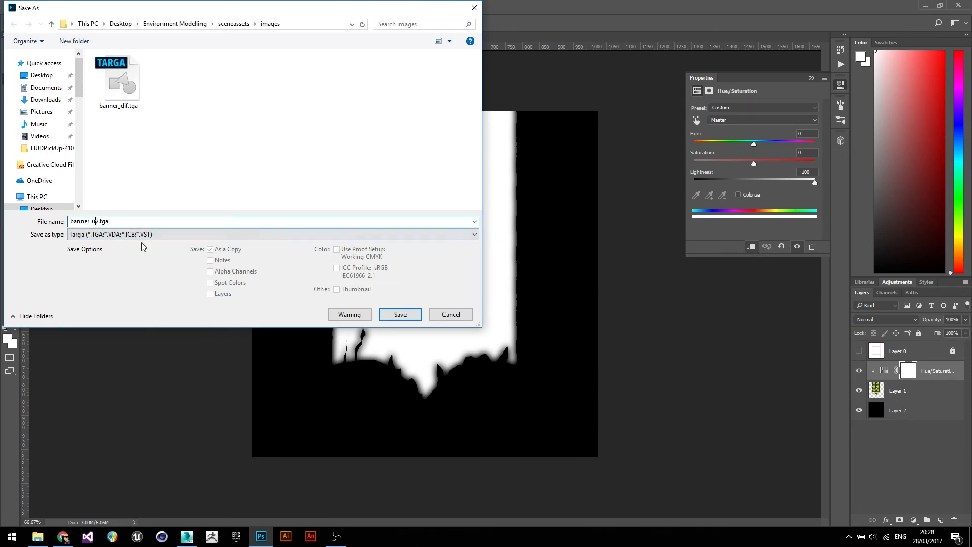
text(alp)
click(395, 316)
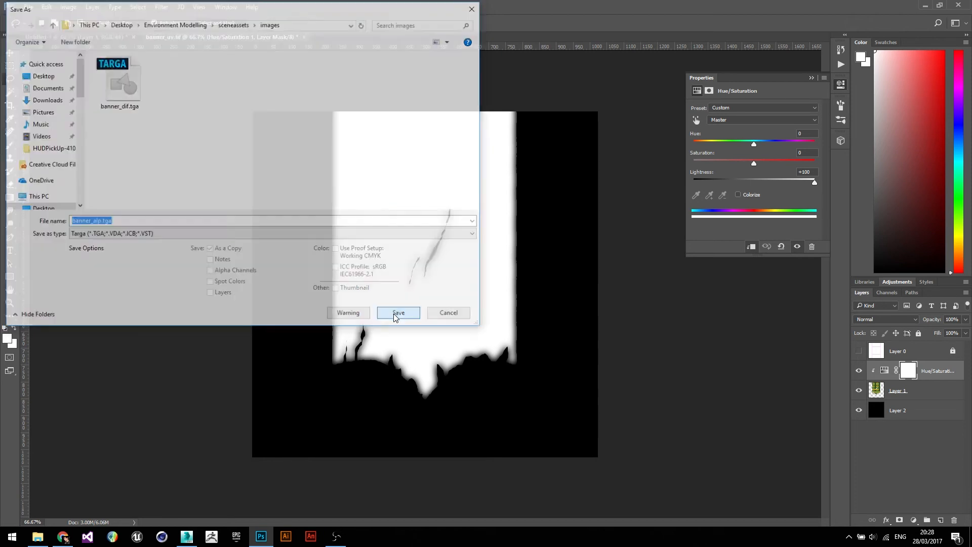
click(308, 161)
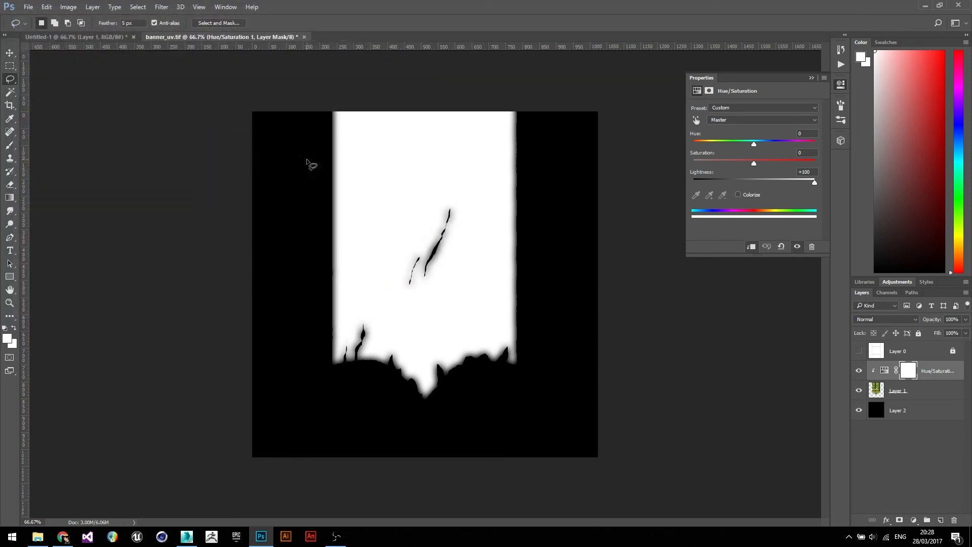
- In 3ds Max, connect a Bitmap using banner_alp.tga to the banner material's Opacity input in the Slate Material Editor
click(186, 537)
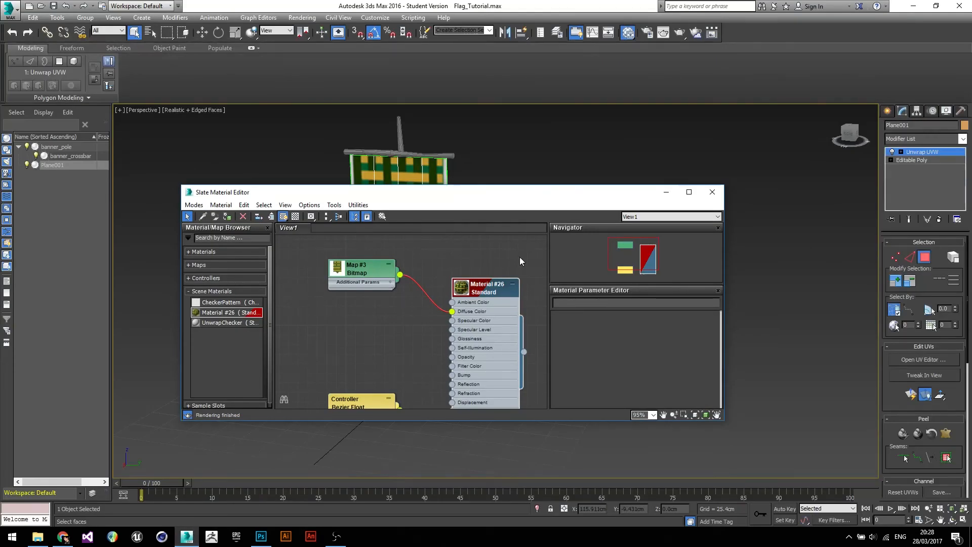
drag(544, 203, 588, 113)
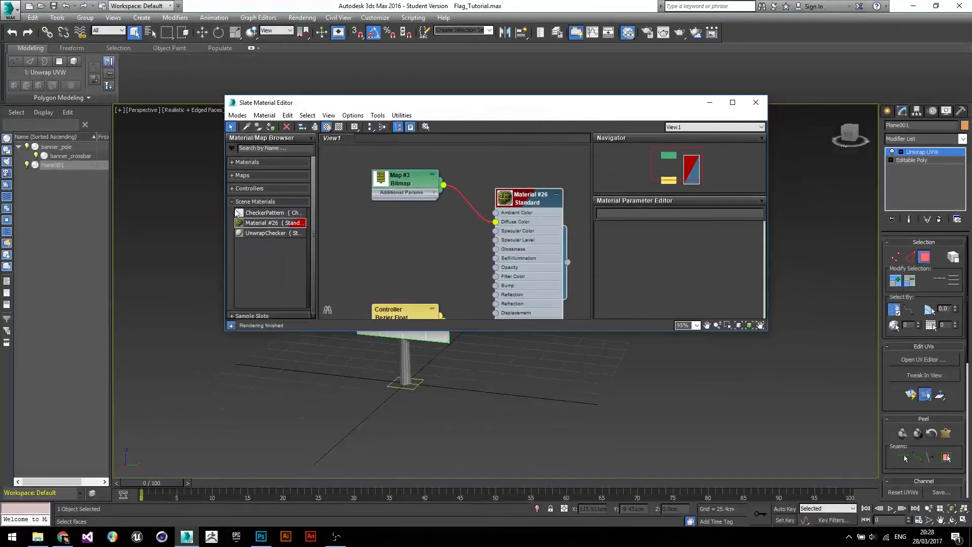
drag(223, 210, 253, 212)
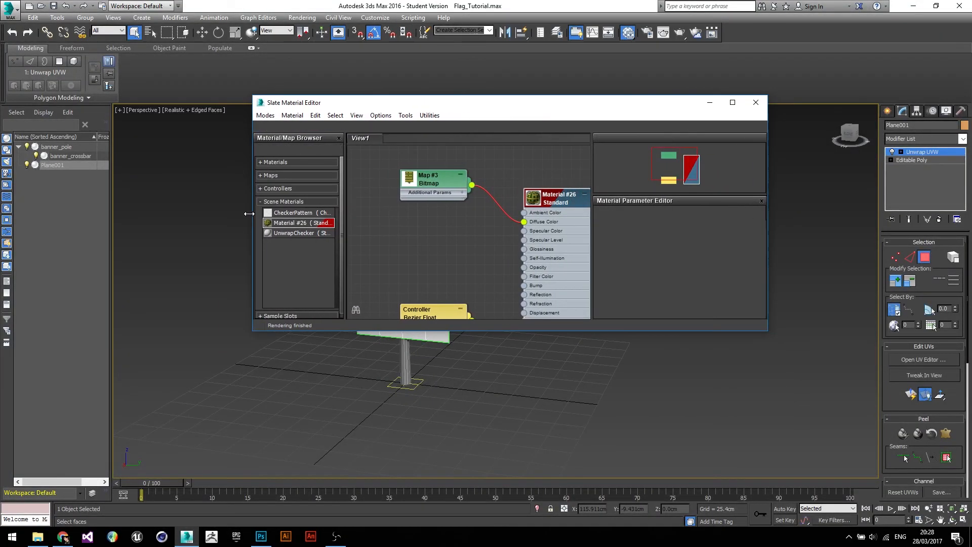
right_click(495, 250)
click(476, 264)
middle_drag(476, 259, 453, 223)
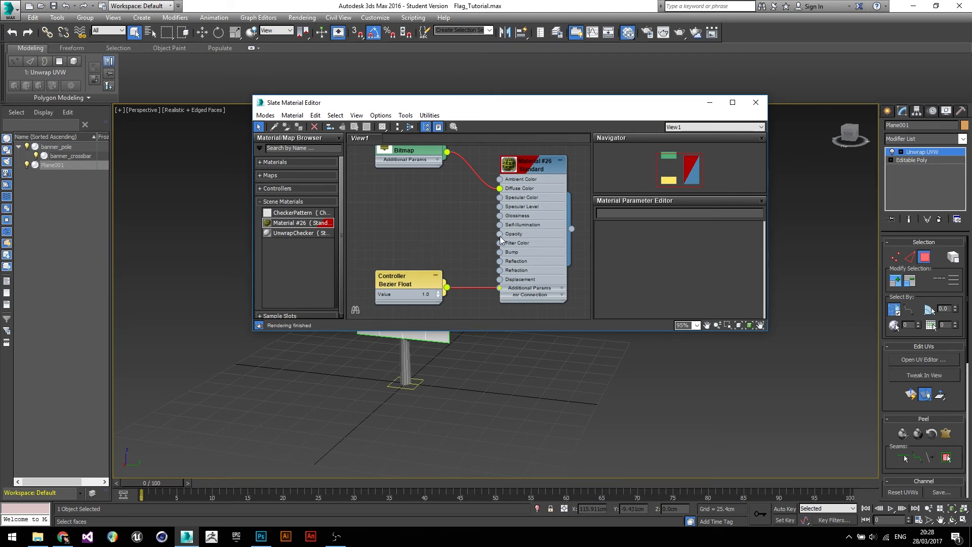
drag(468, 236, 438, 220)
drag(438, 220, 439, 220)
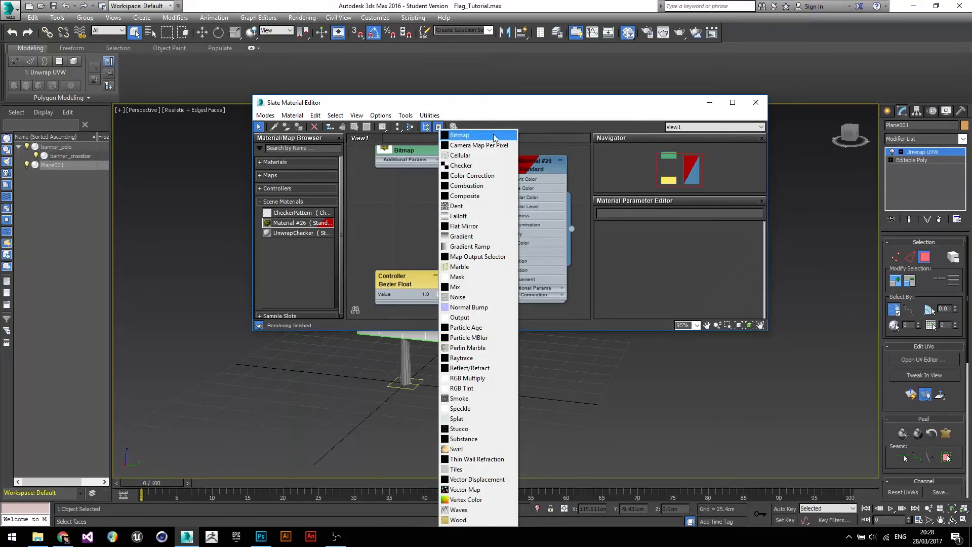
click(493, 133)
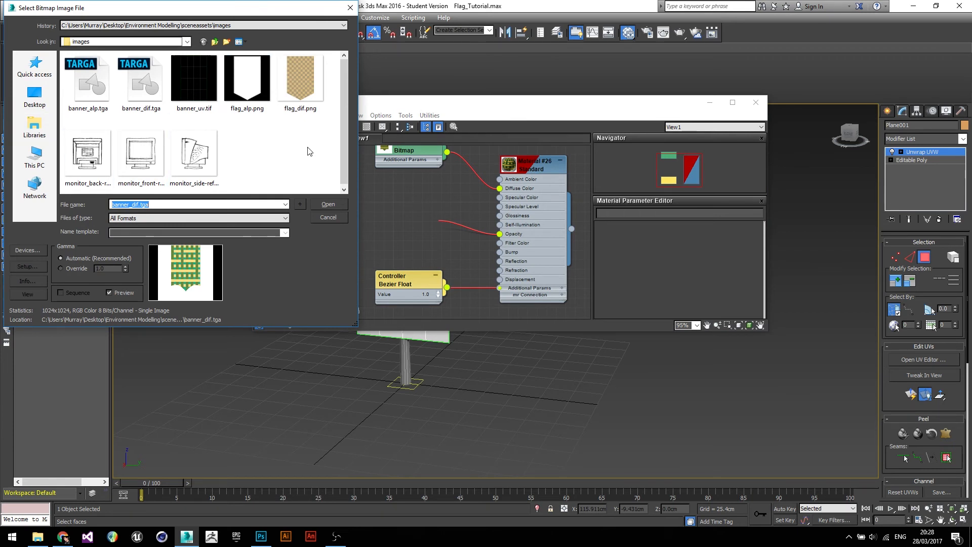
click(92, 95)
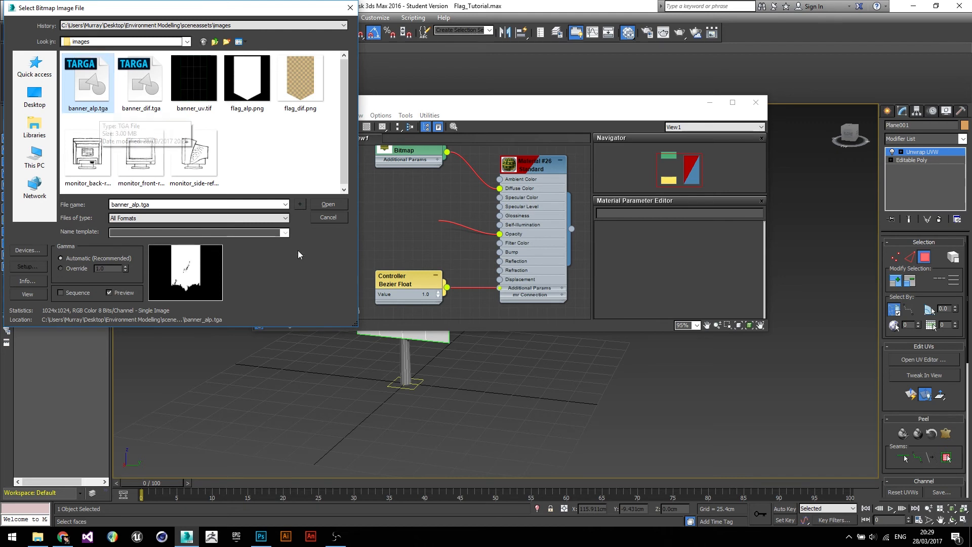
click(328, 205)
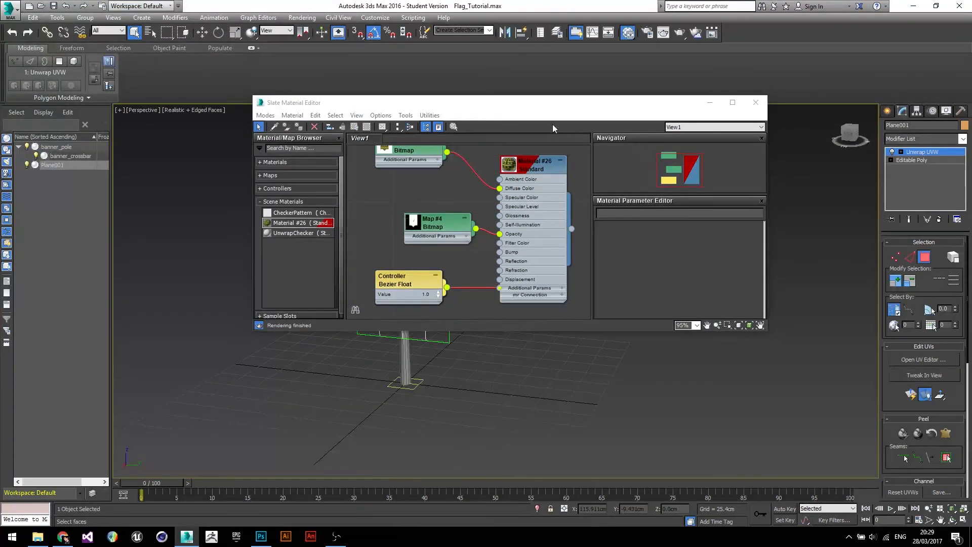
- Close the material editor and orbit and zoom around the banner to inspect the transparent edges
drag(545, 105, 637, 330)
click(776, 326)
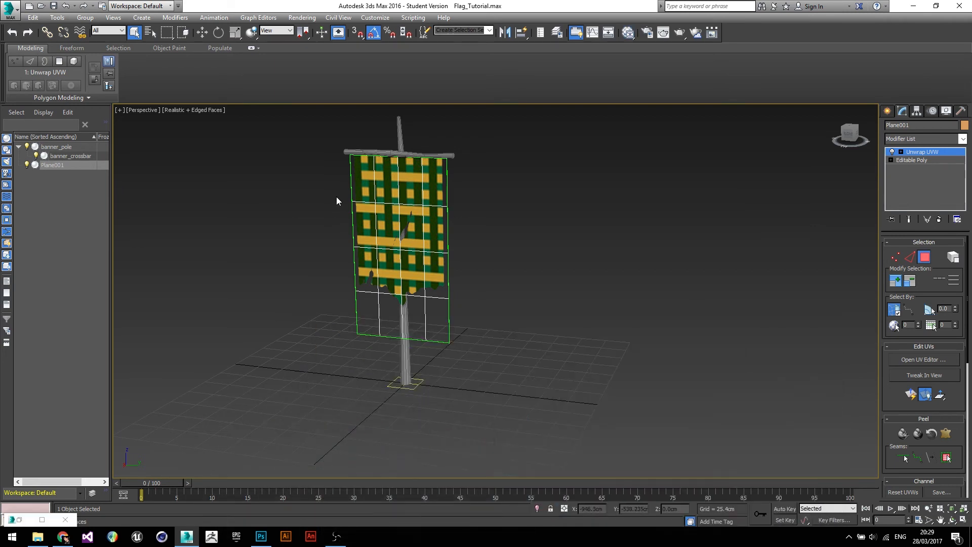
alt+middle_drag(389, 237, 342, 346)
scroll(400, 242, up, 5)
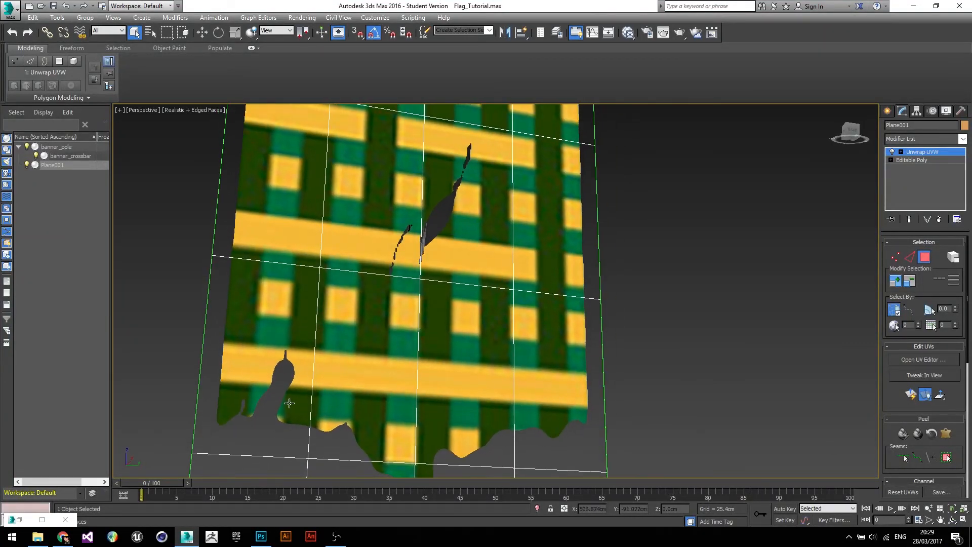
scroll(488, 456, down, 3)
alt+middle_drag(466, 456, 403, 343)
scroll(433, 349, down, 4)
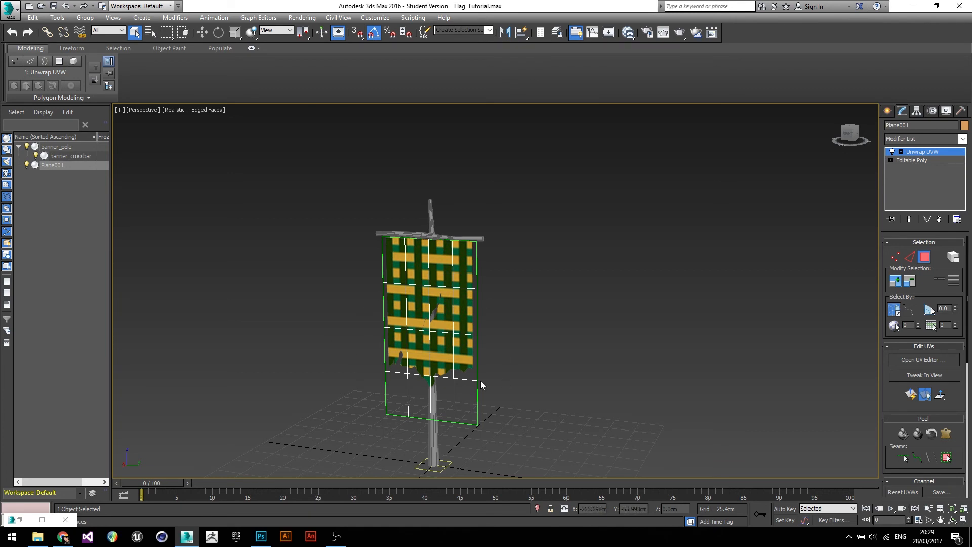
- Collapse the banner plane's modifier stack into an Editable Poly
right_click(927, 153)
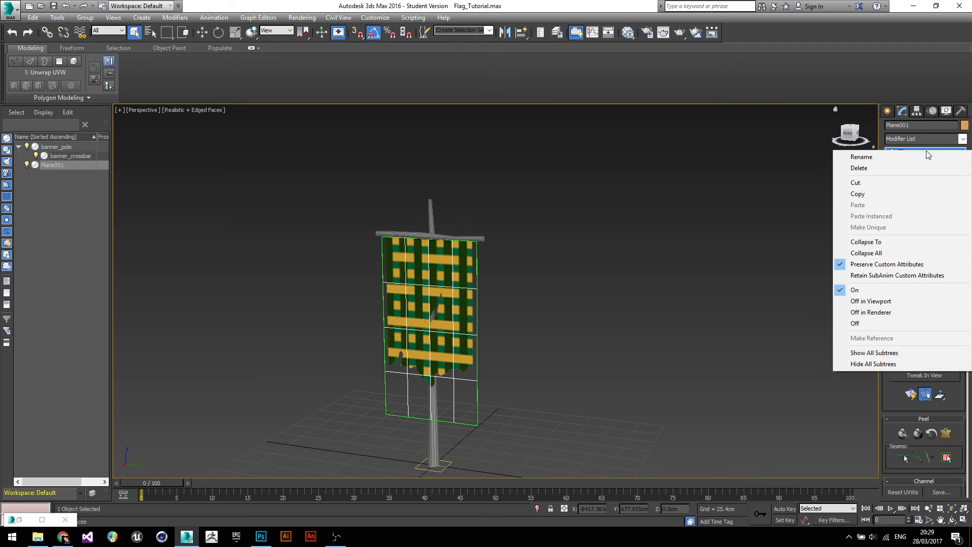
click(861, 253)
click(533, 298)
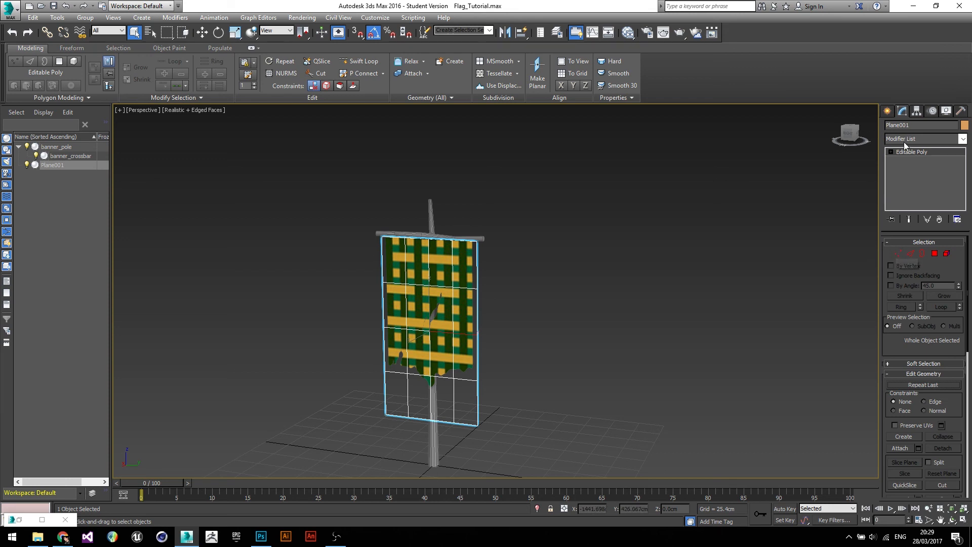
- In vertex mode, select vertices on the banner's lower section and move them to start bending the cloth
click(896, 254)
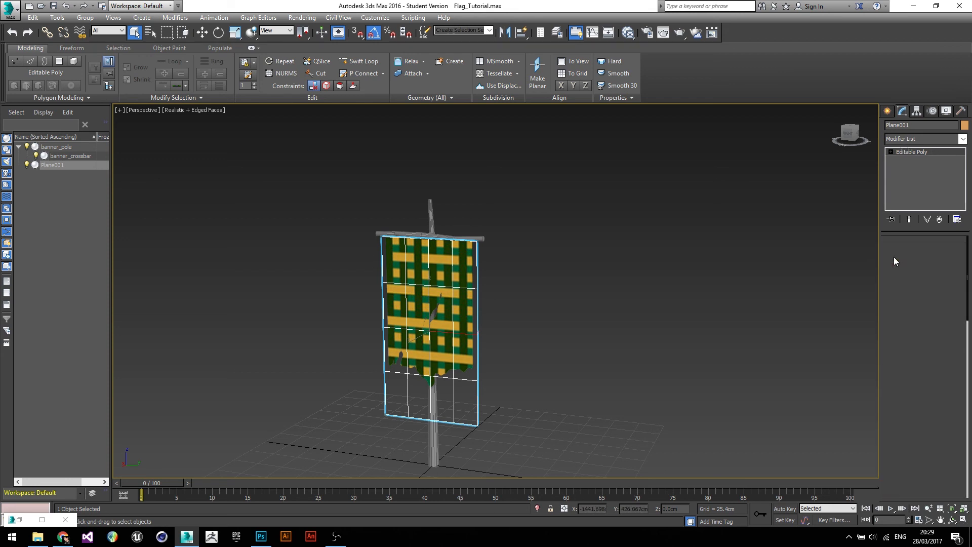
scroll(477, 397, up, 5)
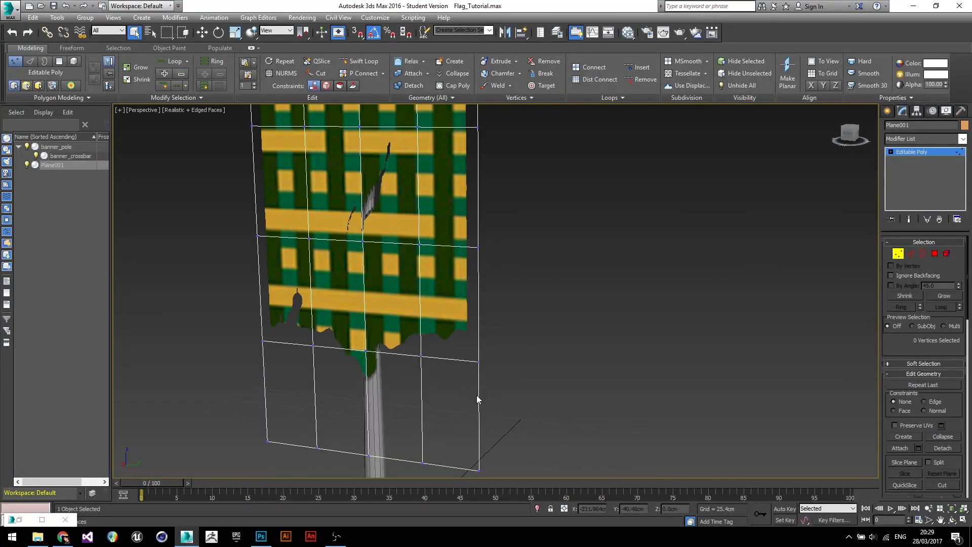
alt+middle_drag(509, 395, 380, 366)
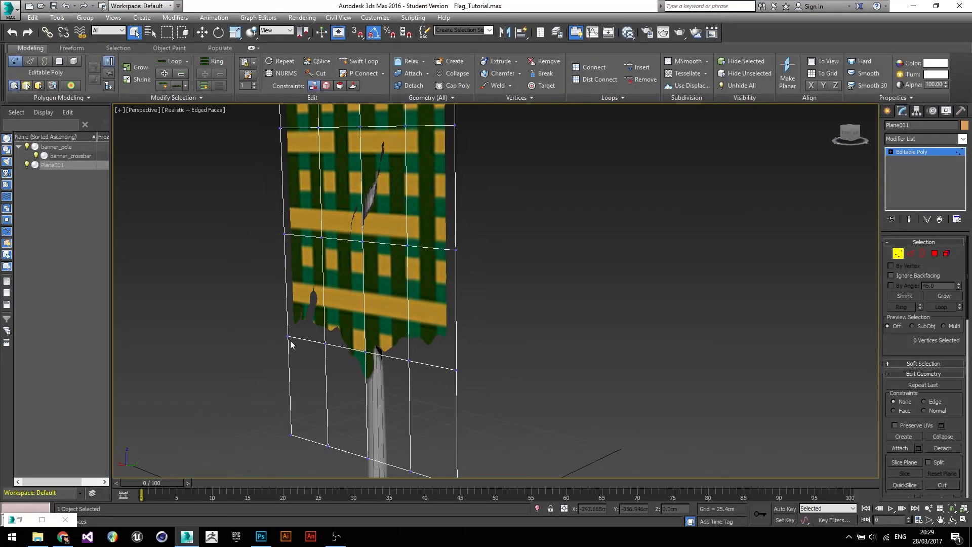
alt+middle_drag(299, 337, 259, 368)
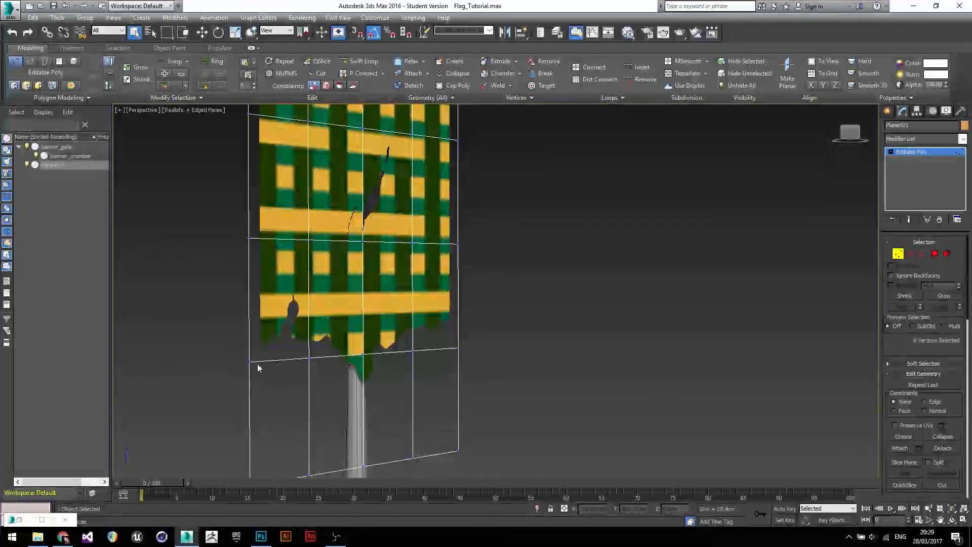
drag(297, 213, 315, 303)
drag(327, 403, 330, 400)
scroll(330, 400, down, 3)
key(w)
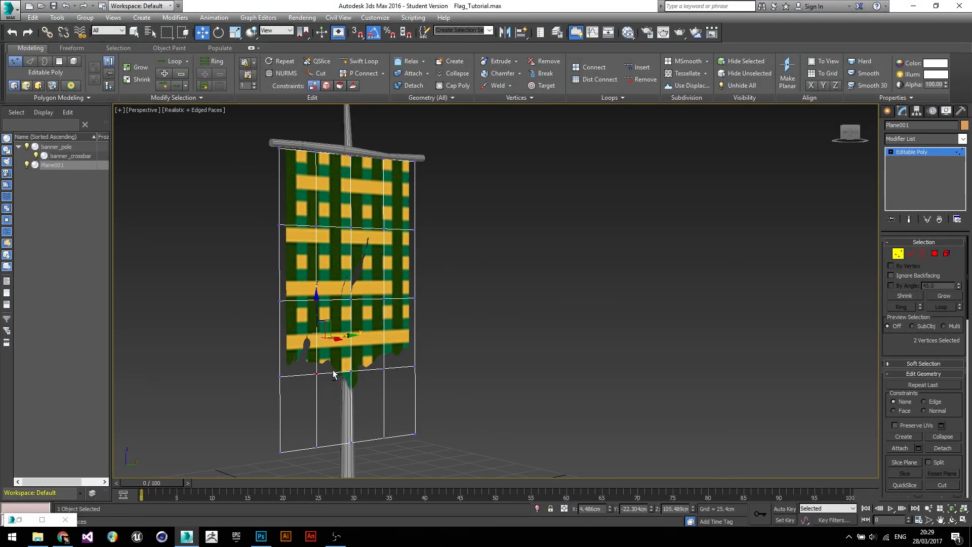
alt+middle_drag(333, 375, 350, 356)
mouse_move(349, 343)
mouse_down()
mouse_move(337, 342)
mouse_move(344, 342)
mouse_up()
alt+middle_drag(345, 342, 299, 340)
- Select further vertex groups across the banner and move them to add ripples to the cloth
drag(243, 214, 286, 454)
mouse_move(301, 340)
mouse_down()
mouse_move(322, 345)
mouse_move(310, 344)
mouse_up()
alt+middle_drag(417, 298, 350, 274)
drag(372, 229, 411, 409)
alt+middle_drag(399, 412, 369, 311)
drag(369, 310, 382, 310)
drag(421, 424, 422, 425)
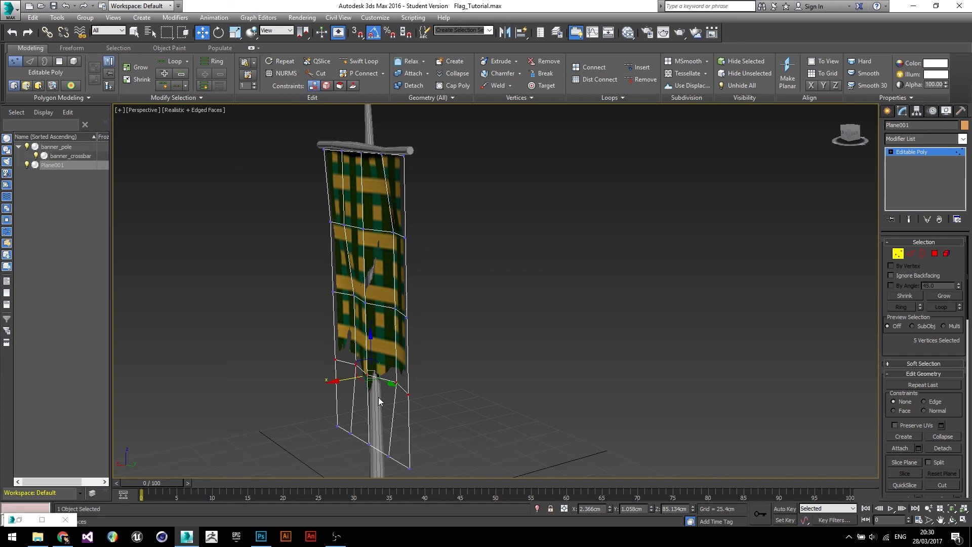
- Select the bottom vertices, move them to curve the banner's lower edge, and leave vertex mode
drag(340, 382, 328, 382)
drag(333, 429, 417, 475)
drag(329, 422, 434, 479)
drag(338, 451, 306, 445)
click(490, 390)
alt+middle_drag(490, 390, 336, 358)
click(903, 257)
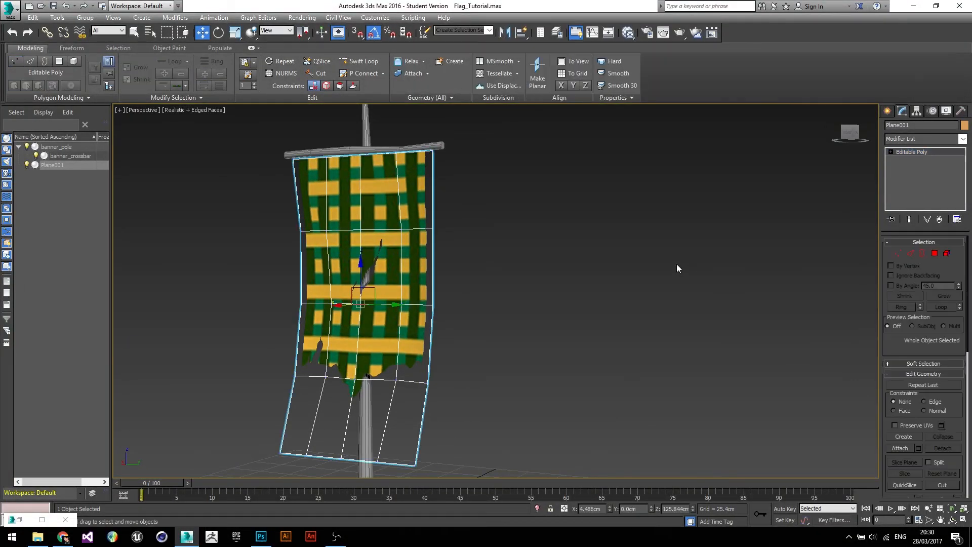
- Deselect the banner and switch the viewport shading to Realistic without edged faces
click(643, 294)
alt+middle_drag(575, 351, 532, 352)
middle_drag(532, 351, 584, 315)
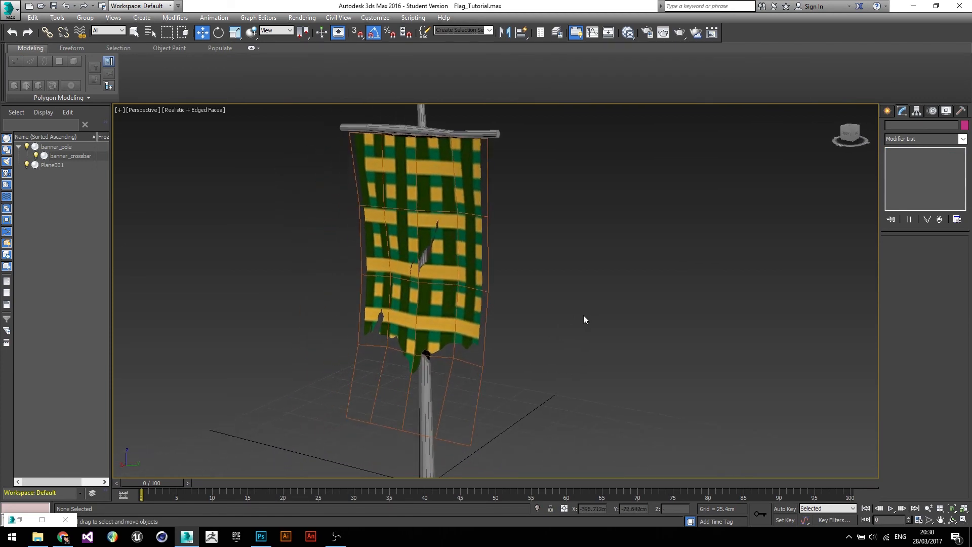
scroll(584, 315, down, 2)
click(208, 111)
click(241, 158)
alt+middle_drag(586, 365, 418, 330)
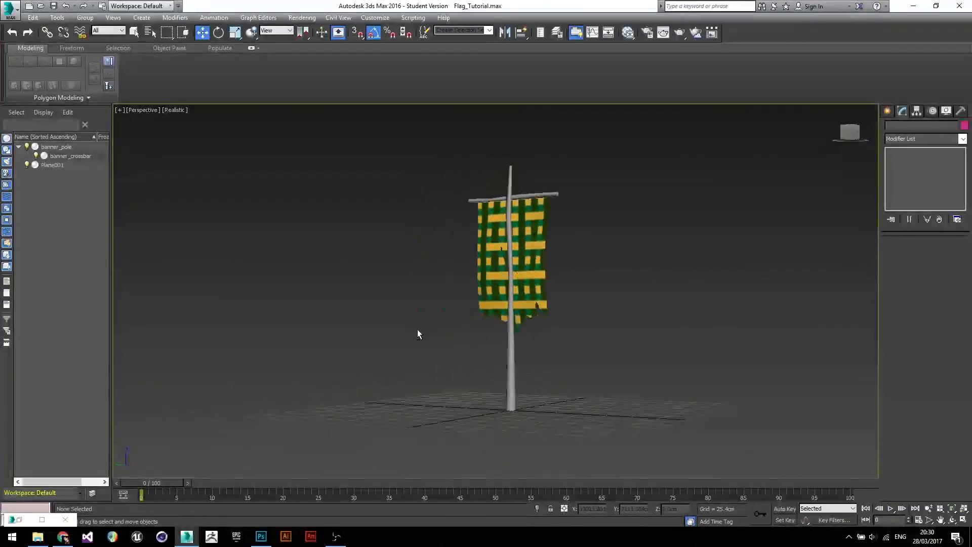
scroll(418, 334, up, 5)
alt+middle_drag(526, 378, 469, 371)
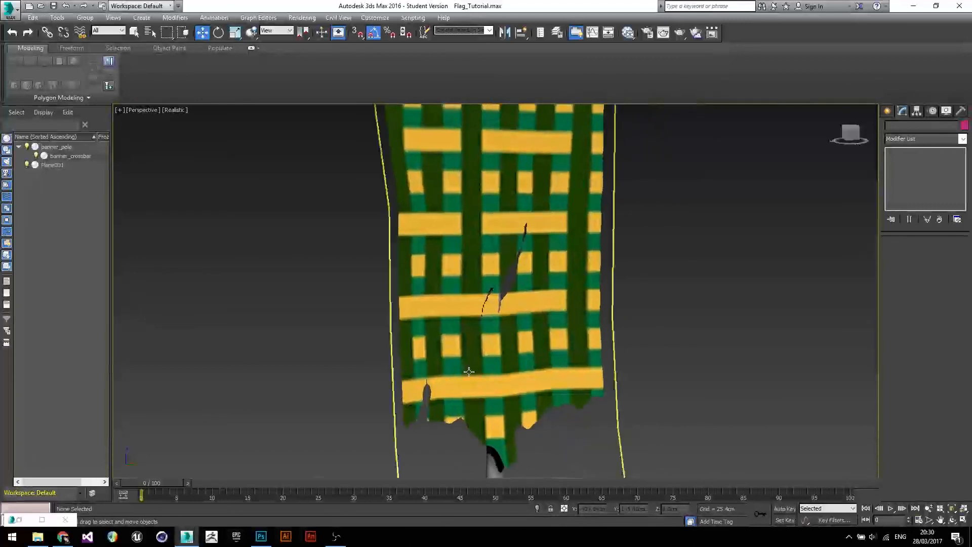
scroll(469, 371, down, 3)
middle_drag(524, 343, 476, 285)
scroll(623, 320, down, 3)
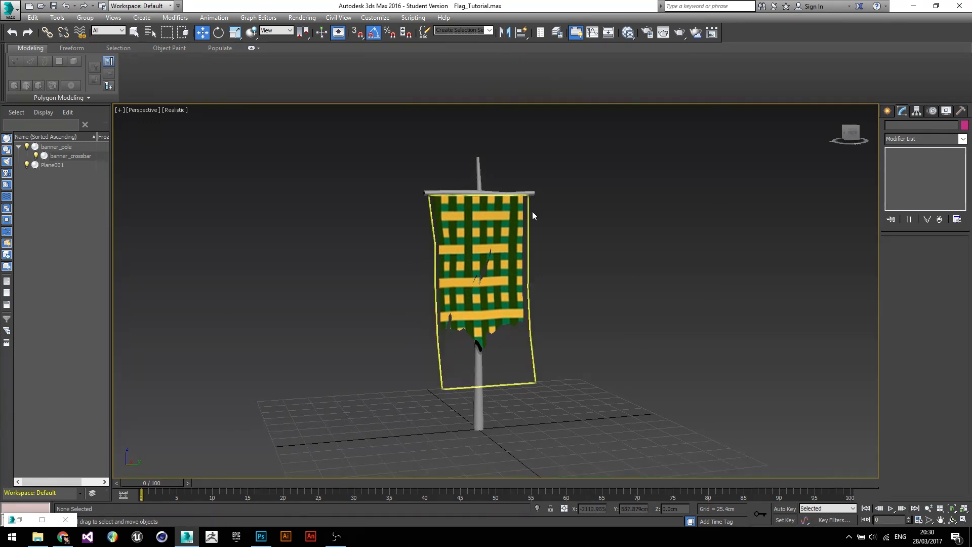